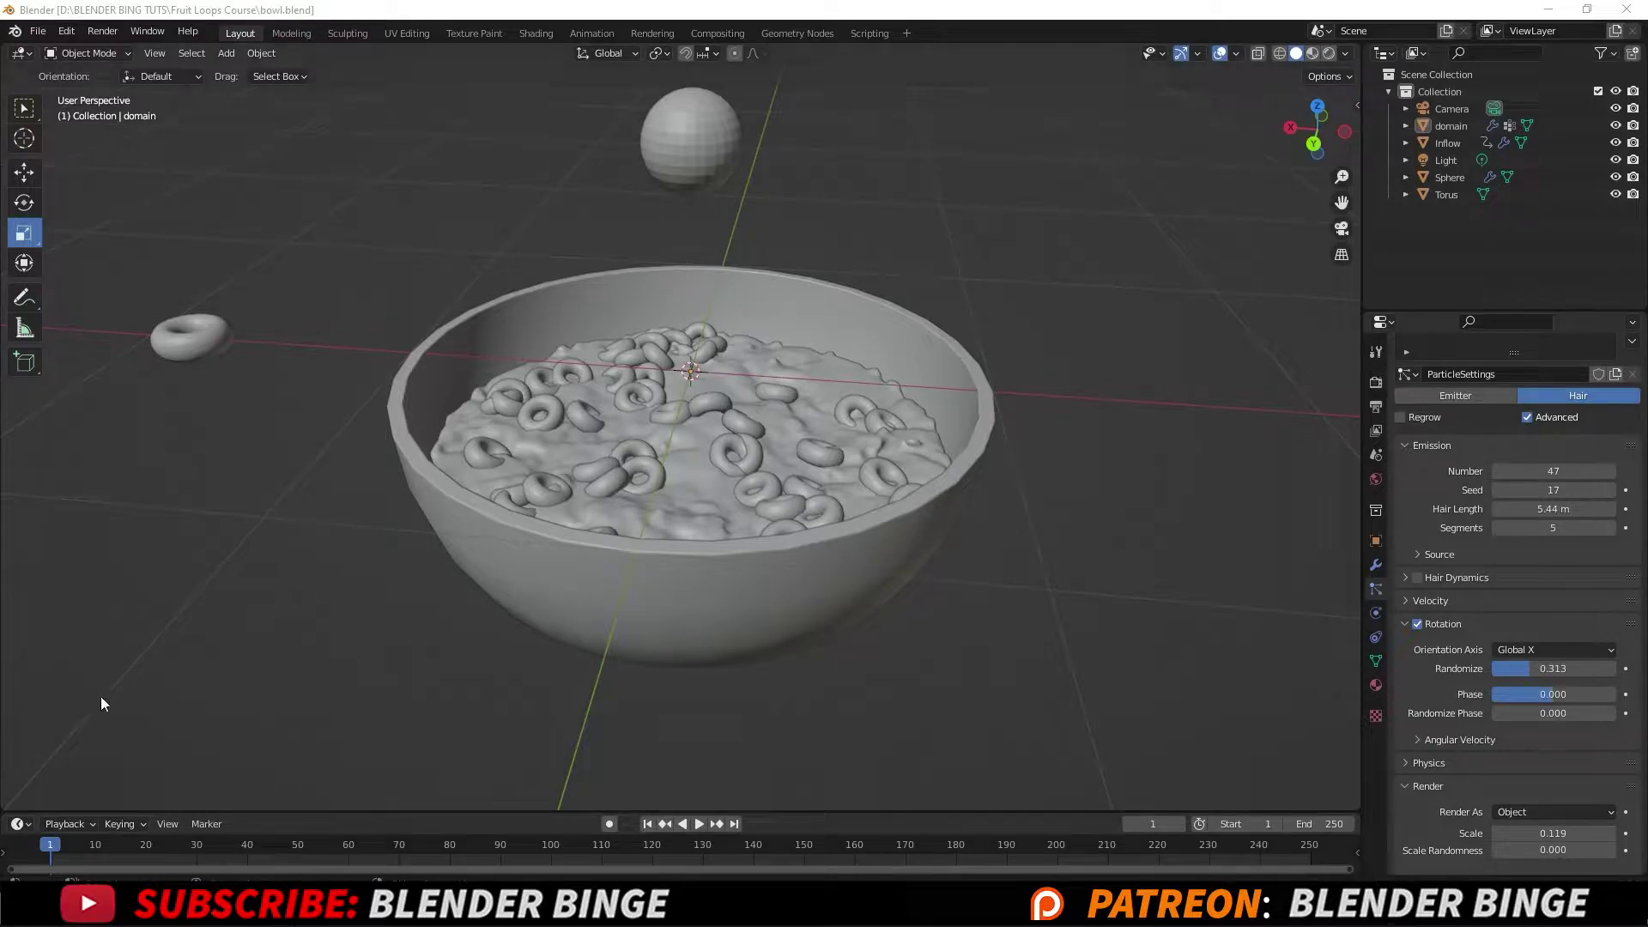
# Add a plane mesh and scale it up about 4.389 times.
pyautogui.scroll(-6, 749, 487)
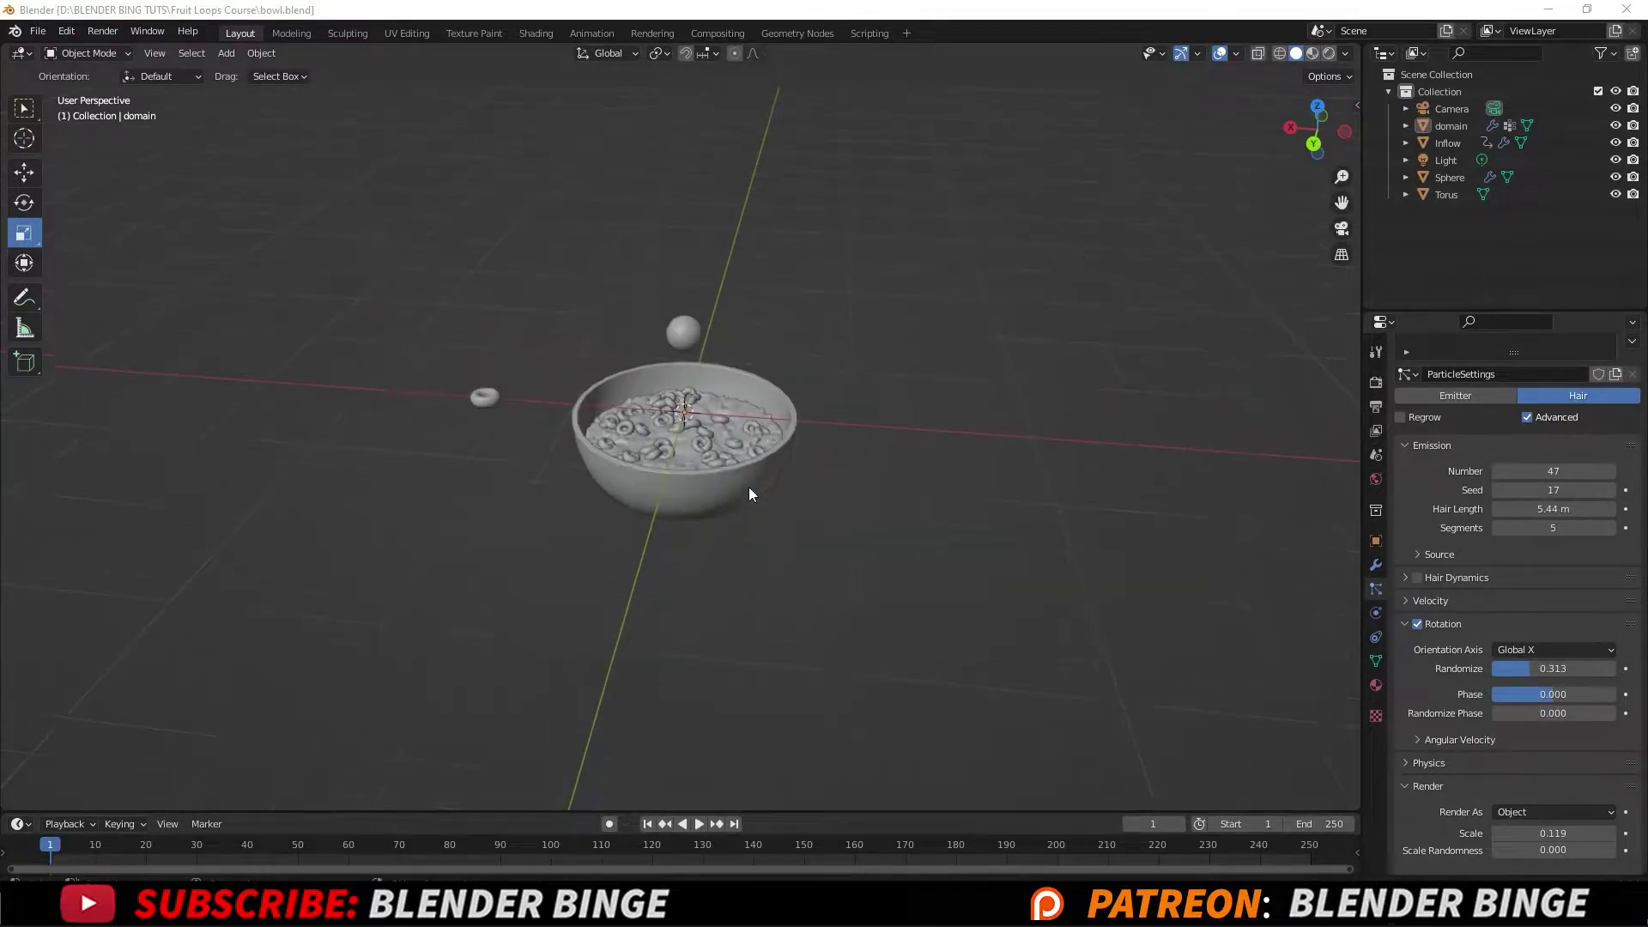
pyautogui.click(749, 487)
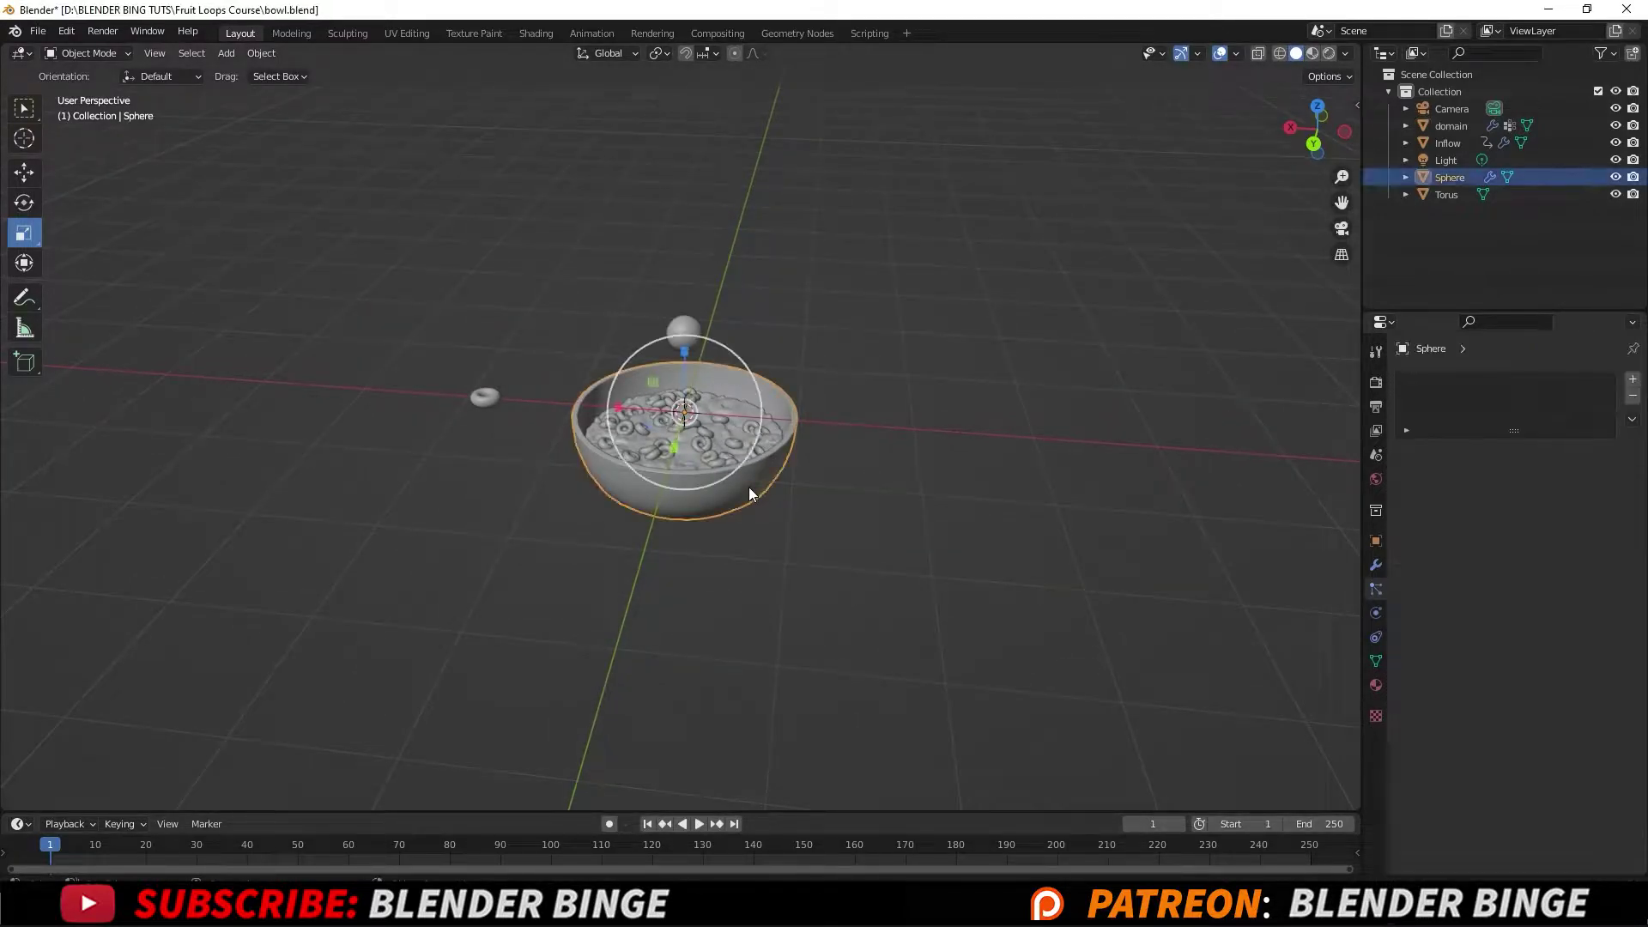
pyautogui.hotkey('shift', 'a')
pyautogui.moveTo(749, 487)
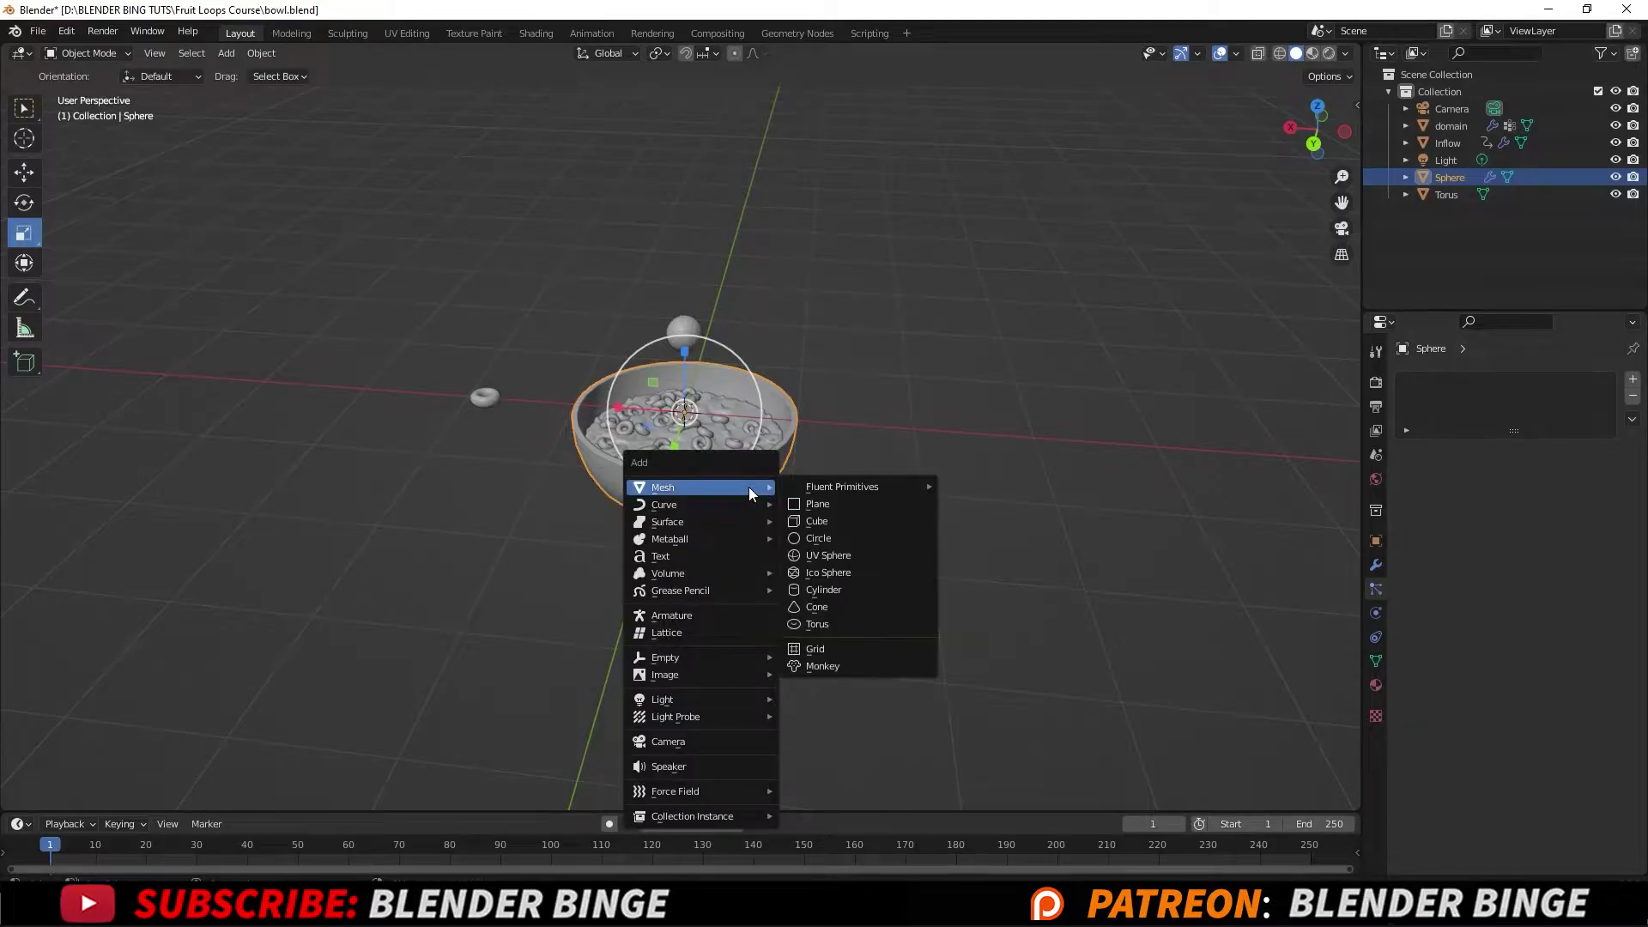
pyautogui.click(836, 504)
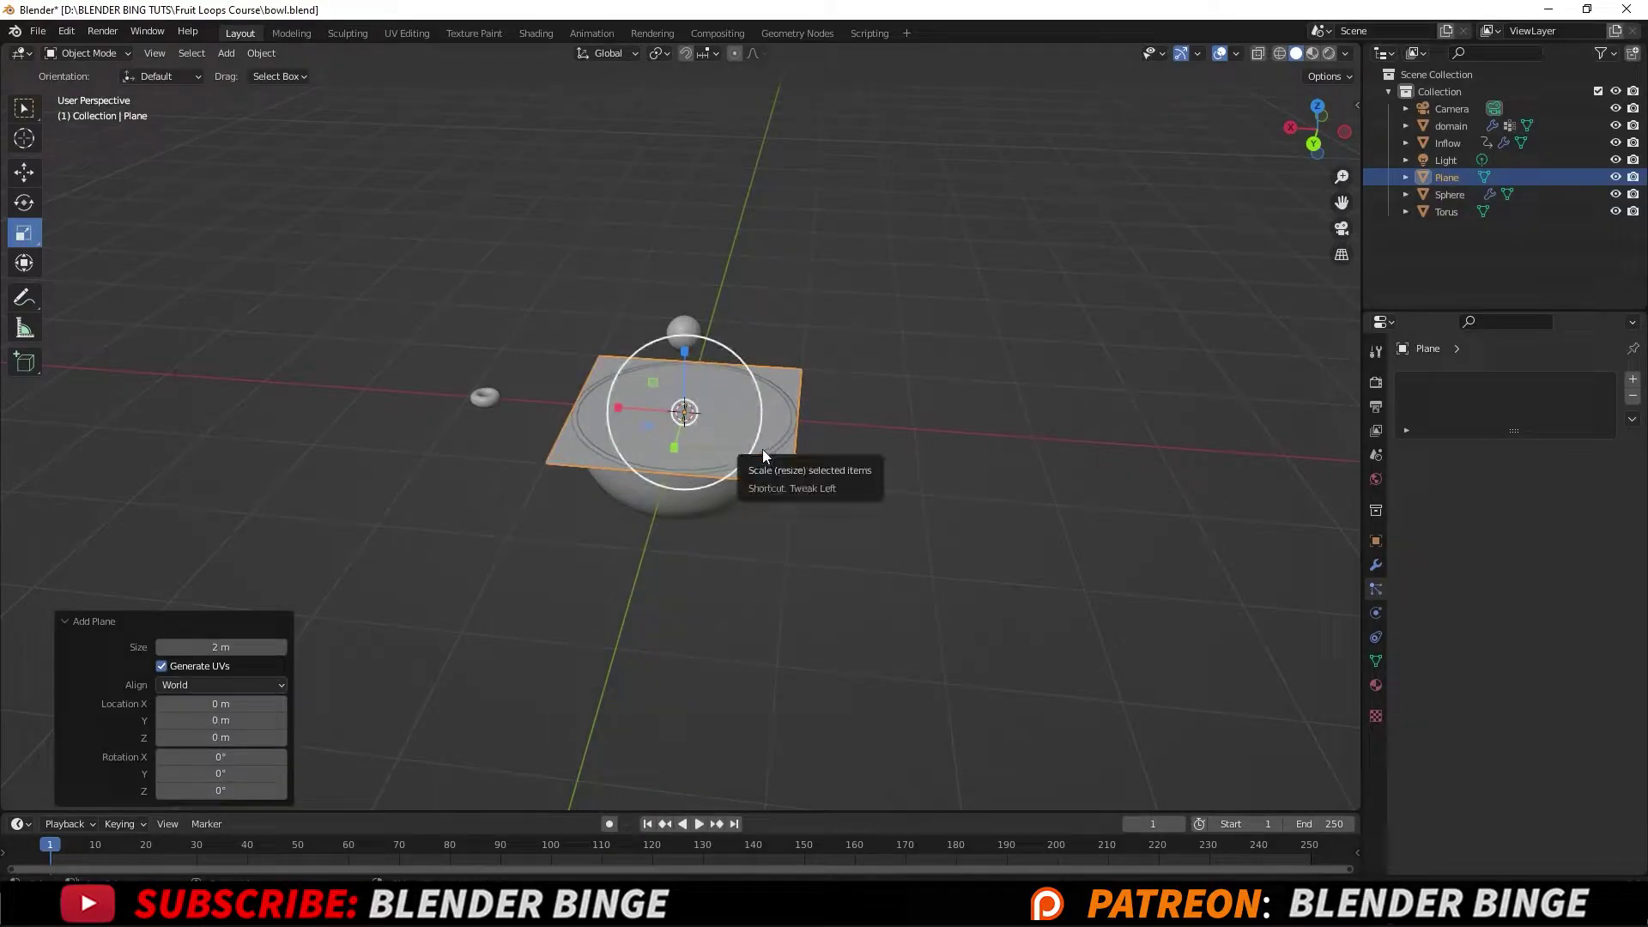
pyautogui.moveTo(762, 449); pyautogui.dragTo(1063, 464)
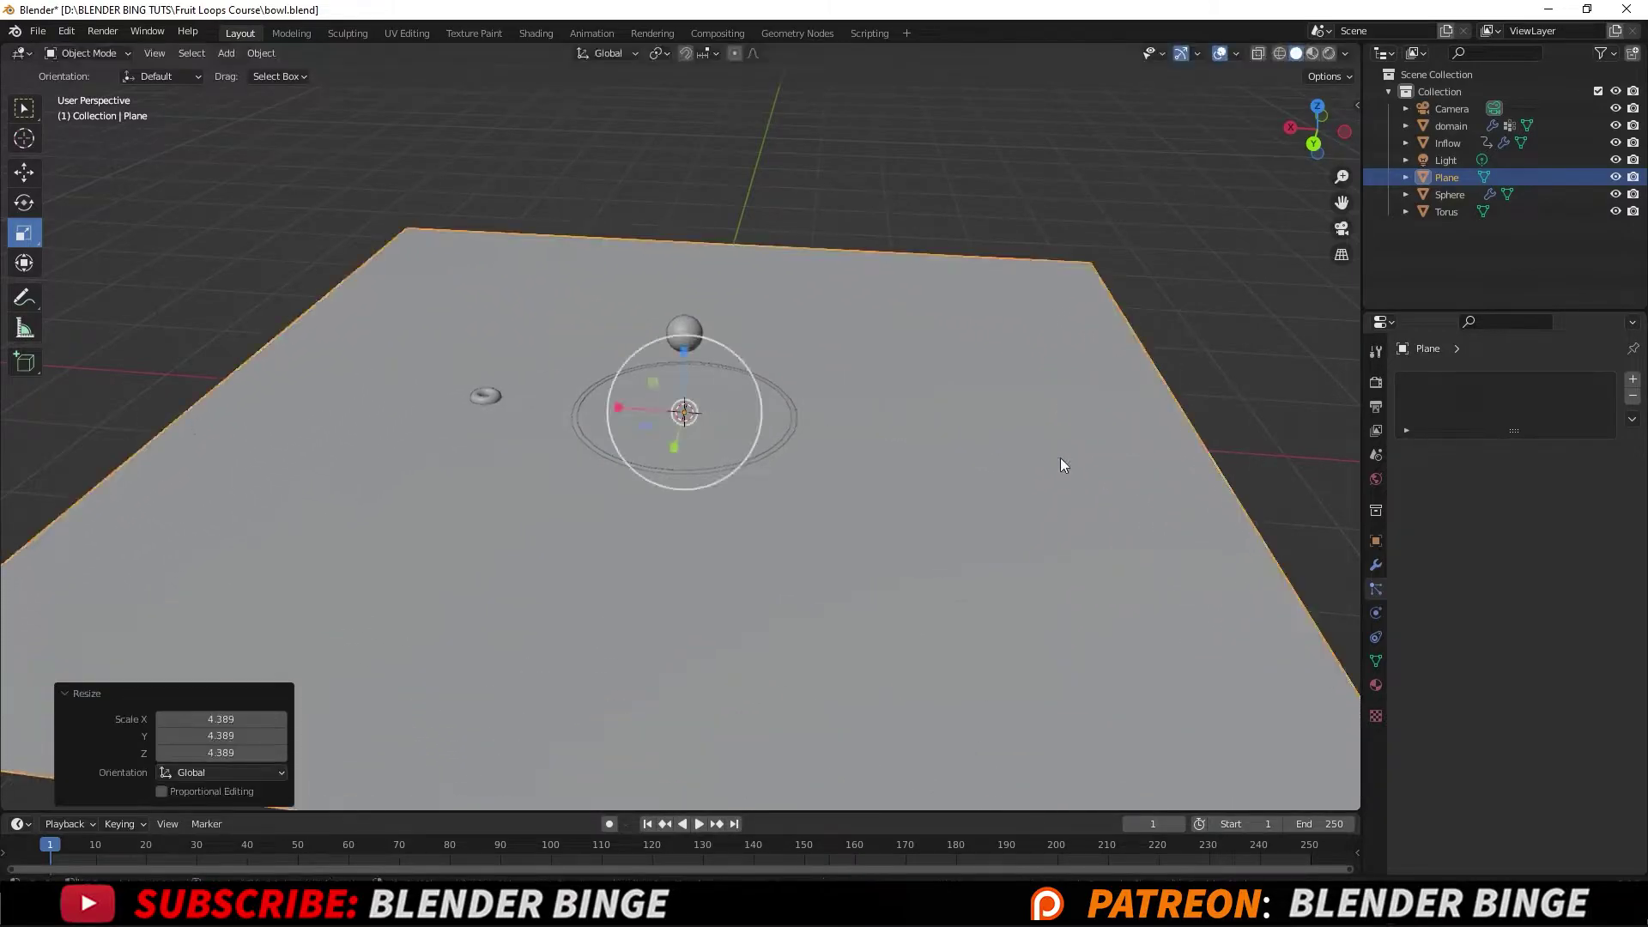
# Lower the plane along Z to about -0.062 m, just beneath the bowl.
pyautogui.press('g')
pyautogui.press('z')
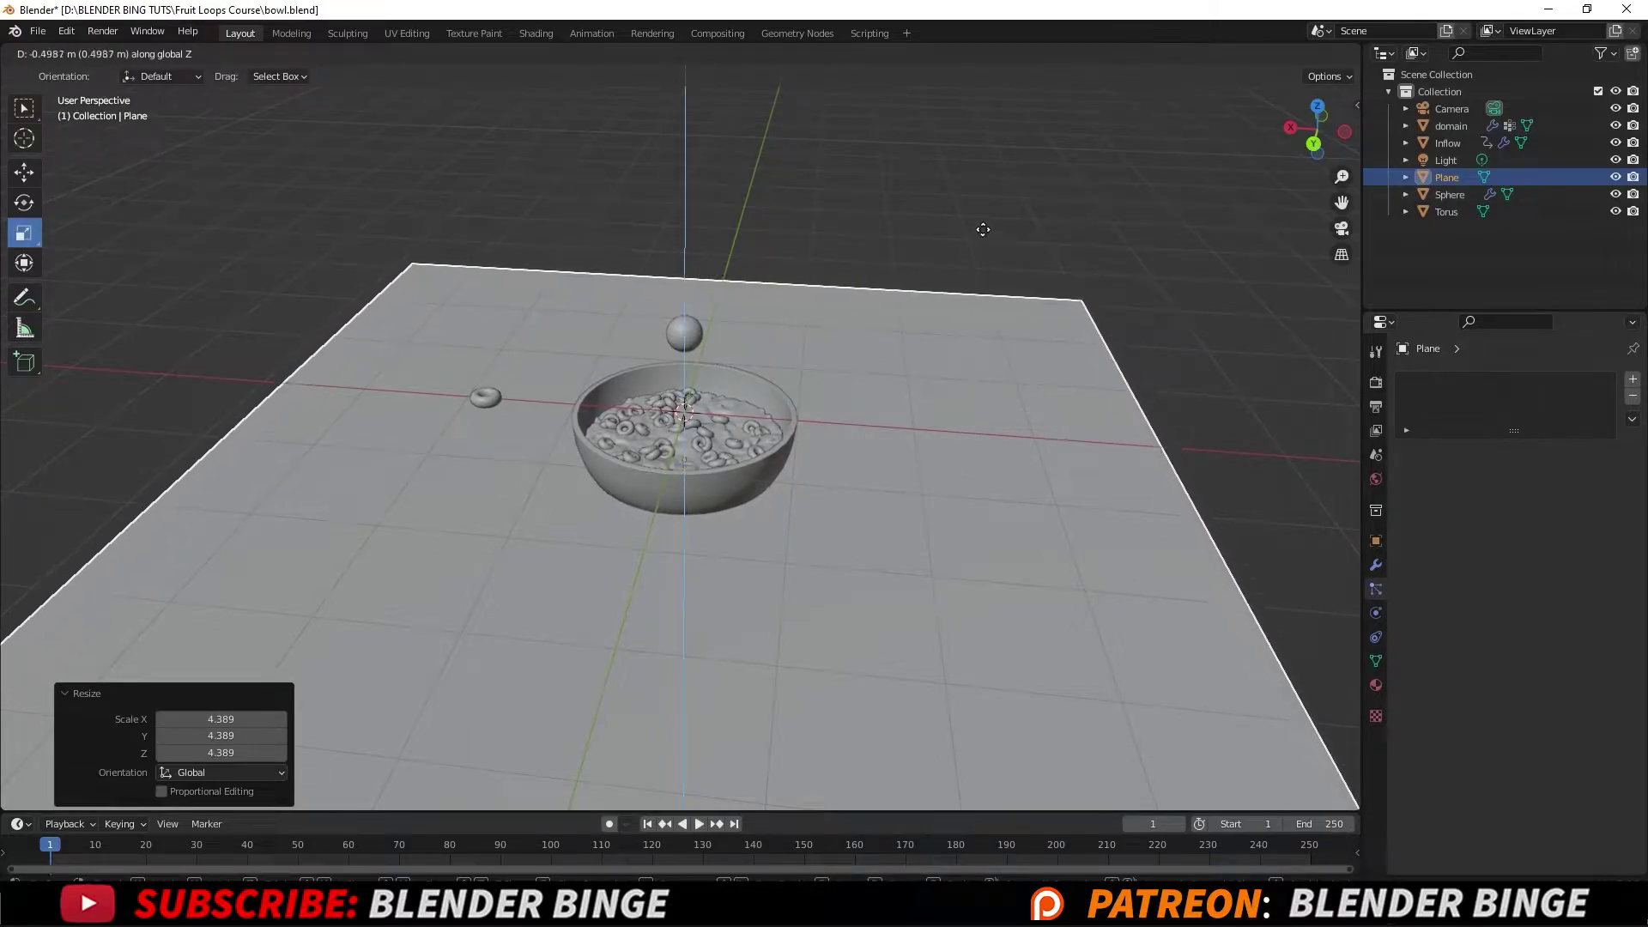
pyautogui.click(988, 404)
pyautogui.moveTo(910, 484); pyautogui.dragTo(874, 404, button='middle')
pyautogui.press('g')
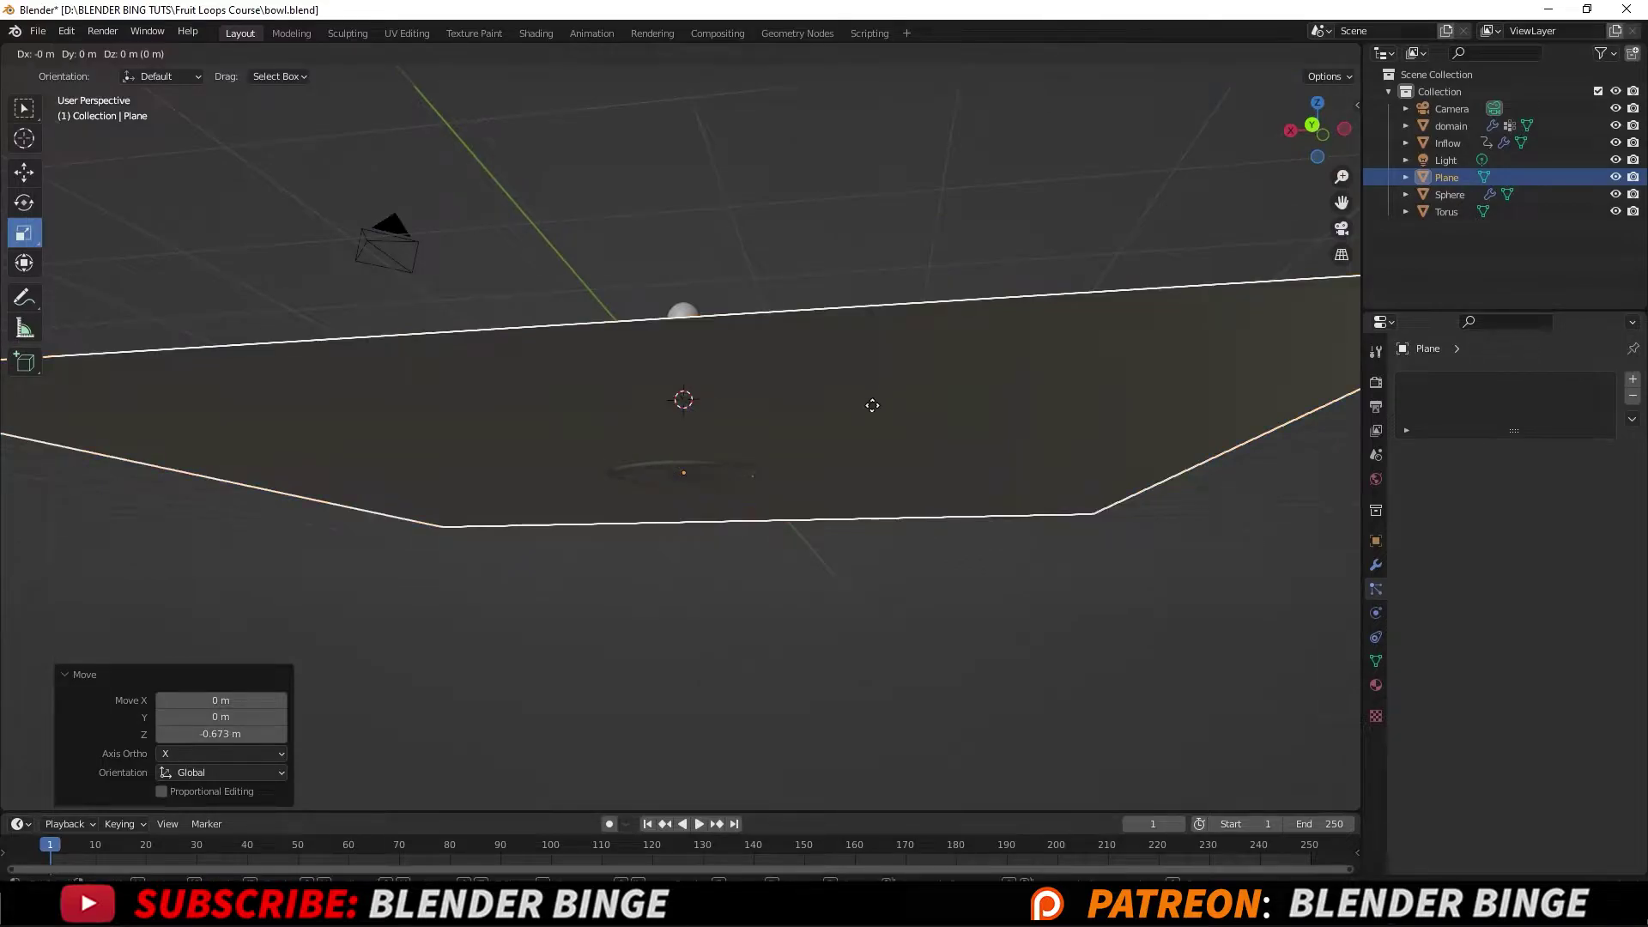
pyautogui.press('z')
pyautogui.click(869, 411)
pyautogui.moveTo(718, 265); pyautogui.dragTo(739, 376, button='middle')
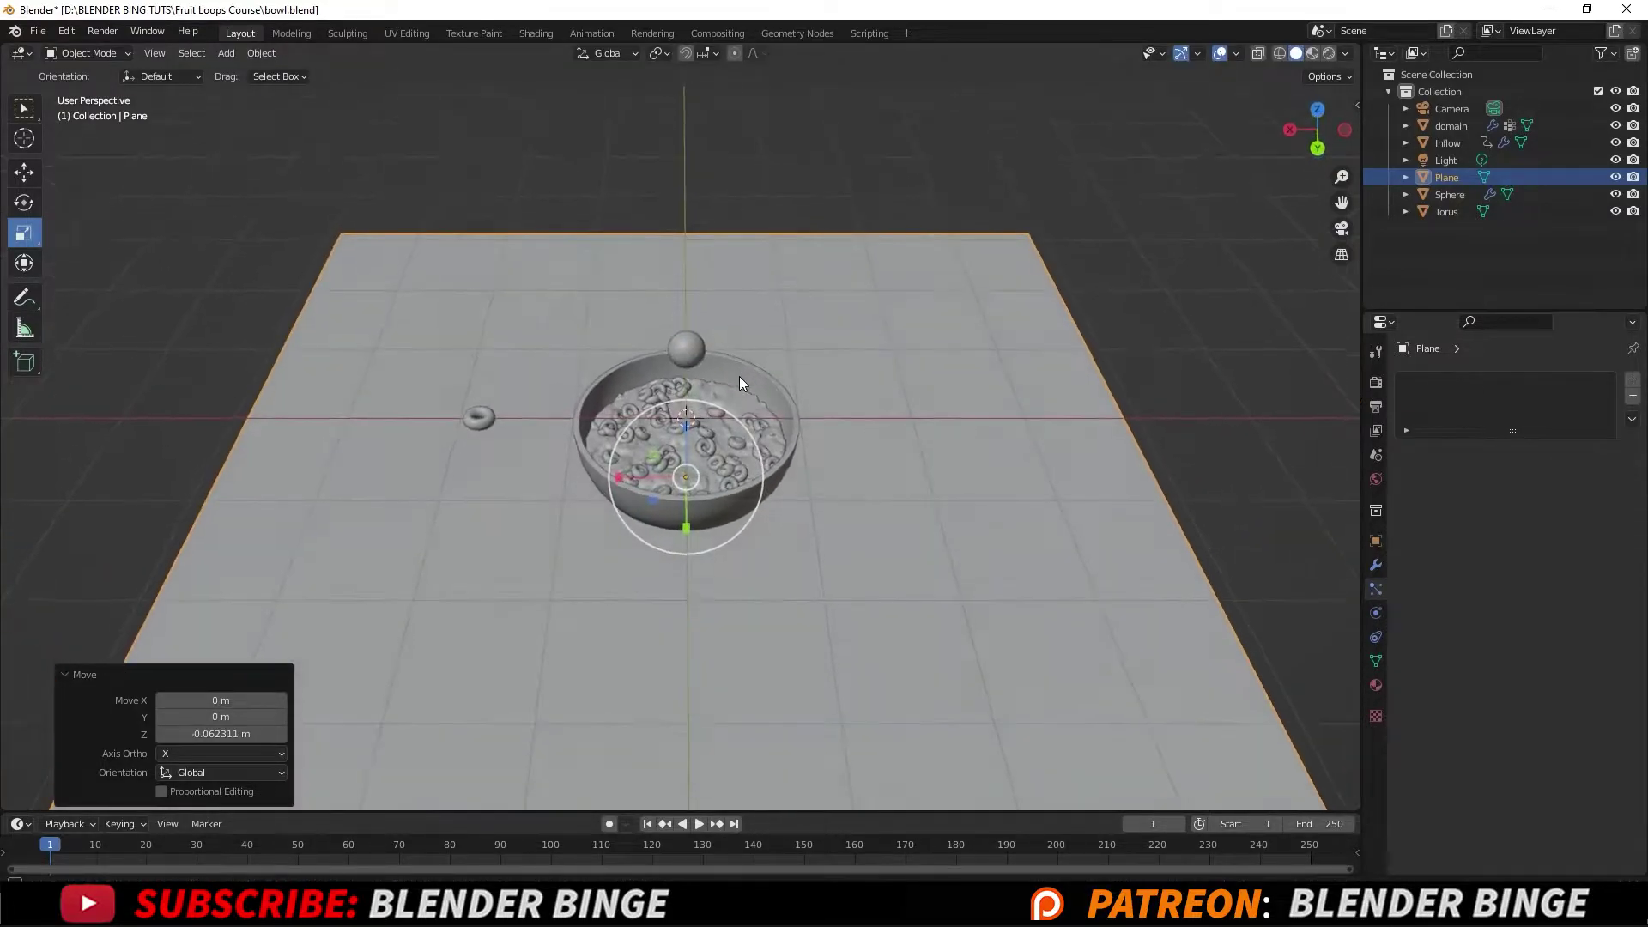
# Switch the viewport to Rendered shading and set the render engine to Cycles.
pyautogui.click(1329, 55)
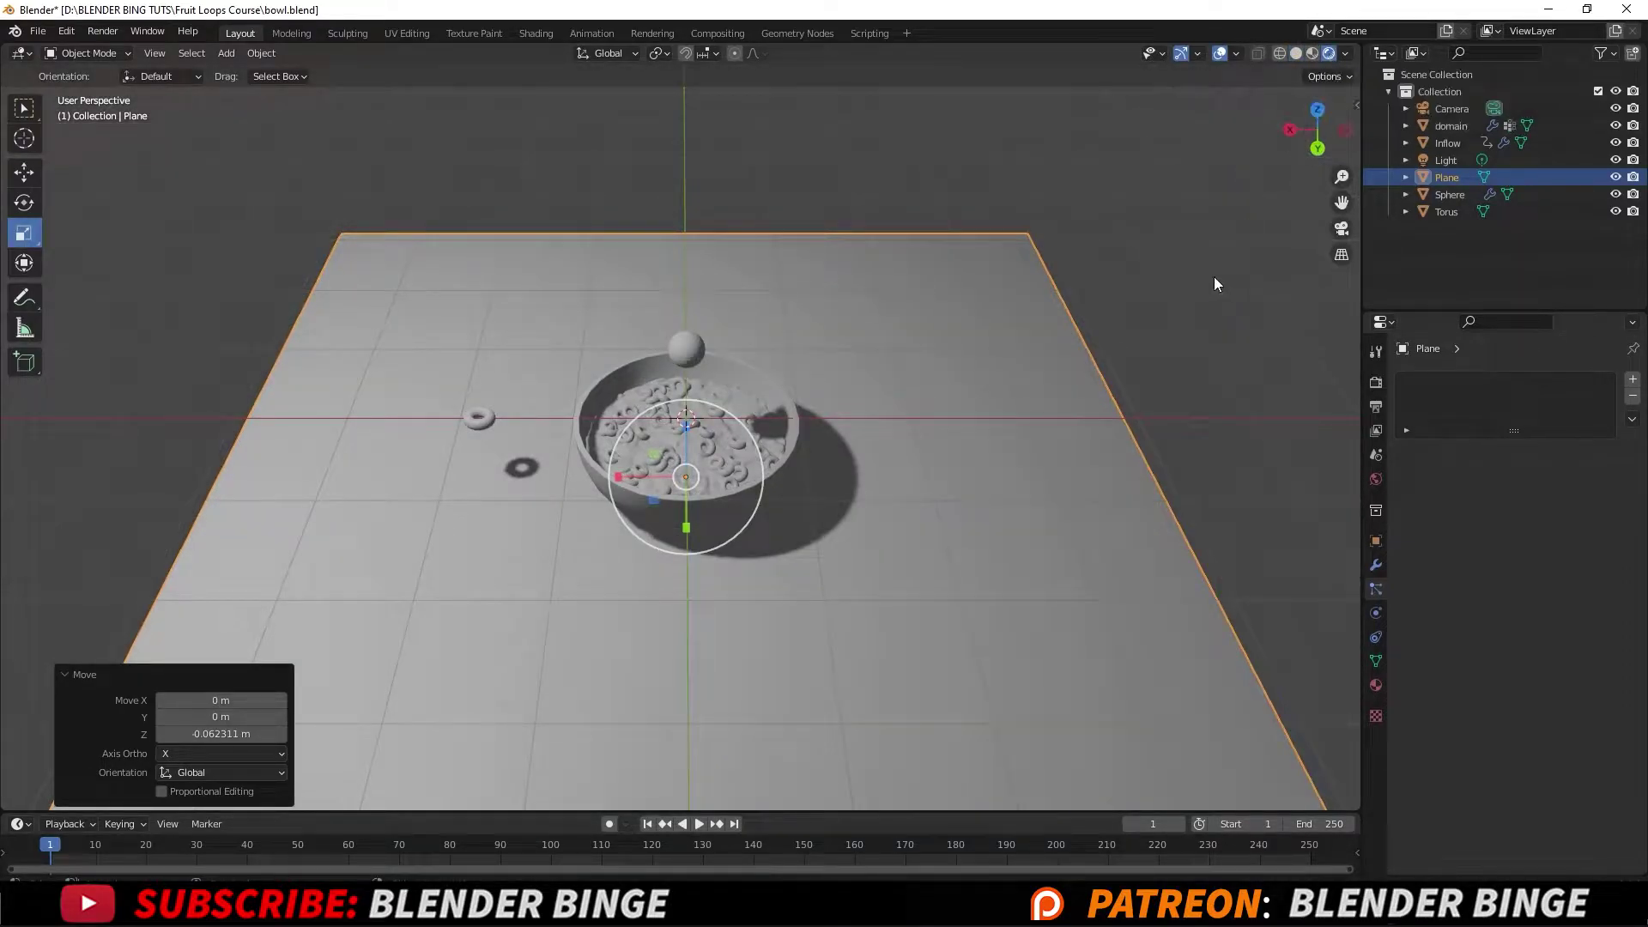
pyautogui.moveTo(1214, 285); pyautogui.dragTo(987, 426, button='middle')
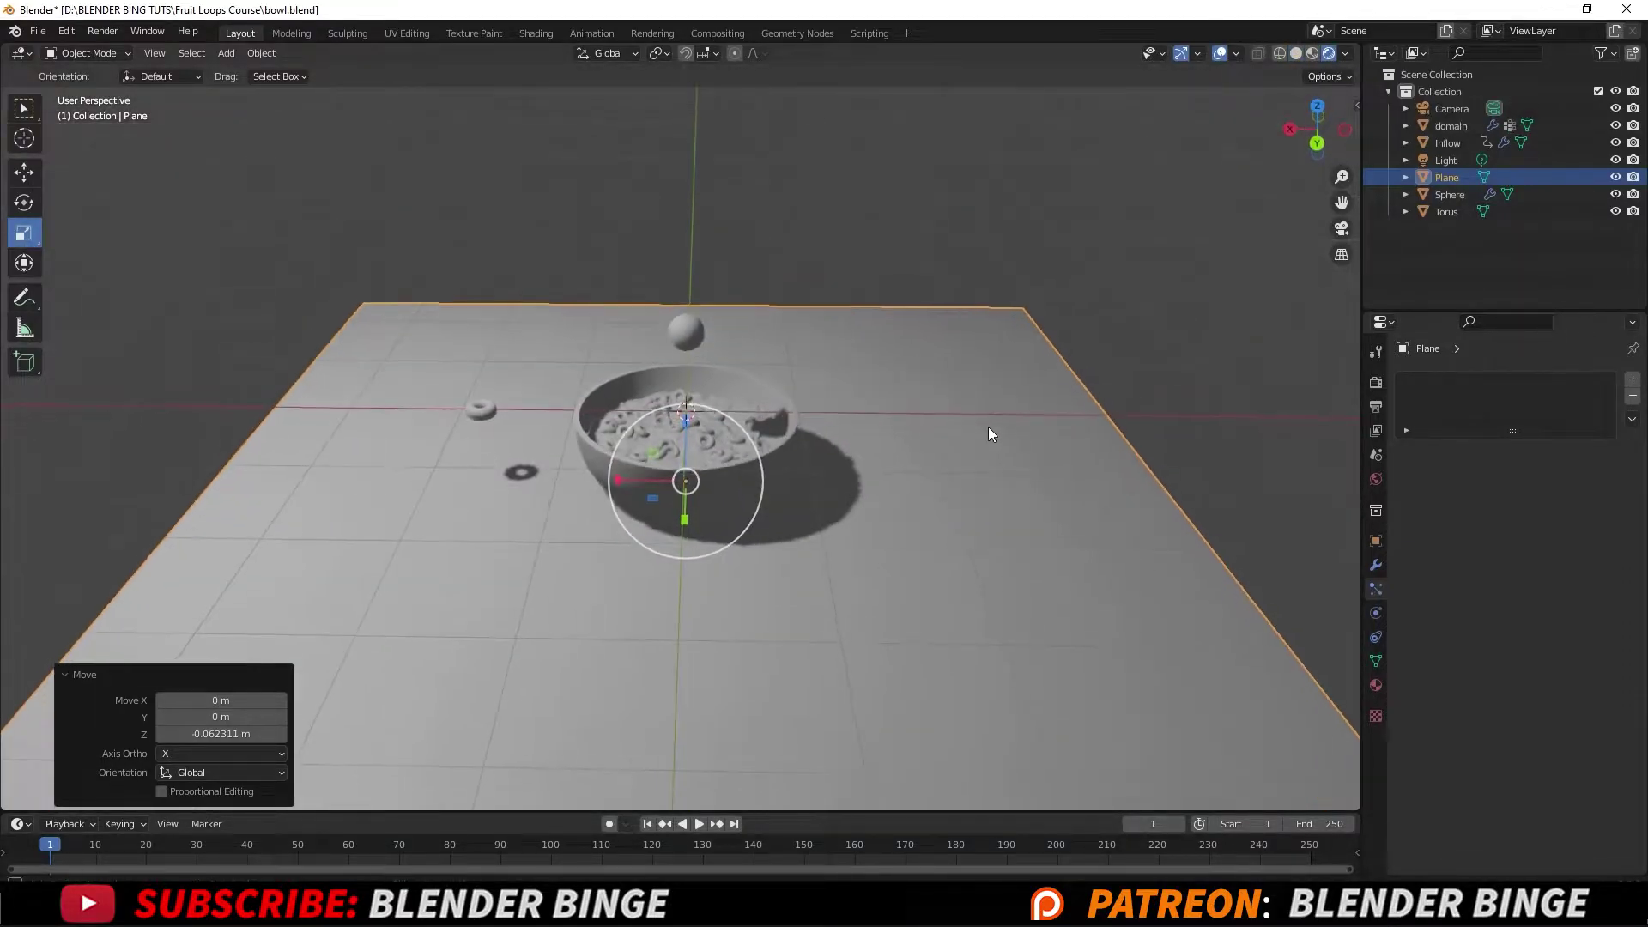
pyautogui.click(1377, 383)
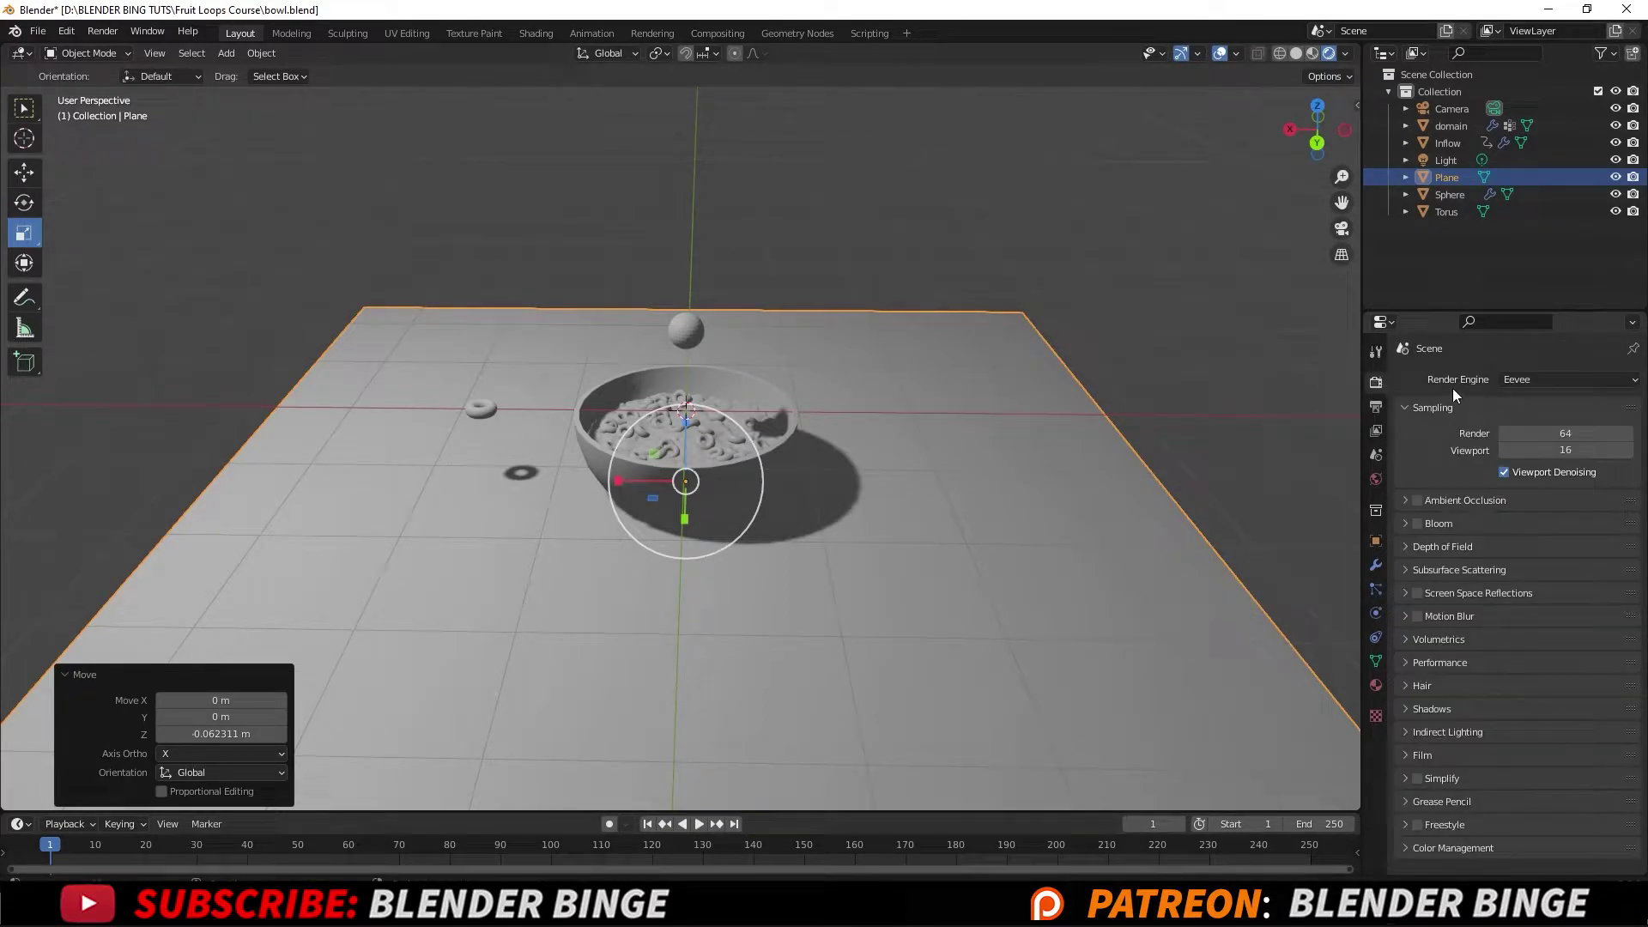
pyautogui.click(1528, 378)
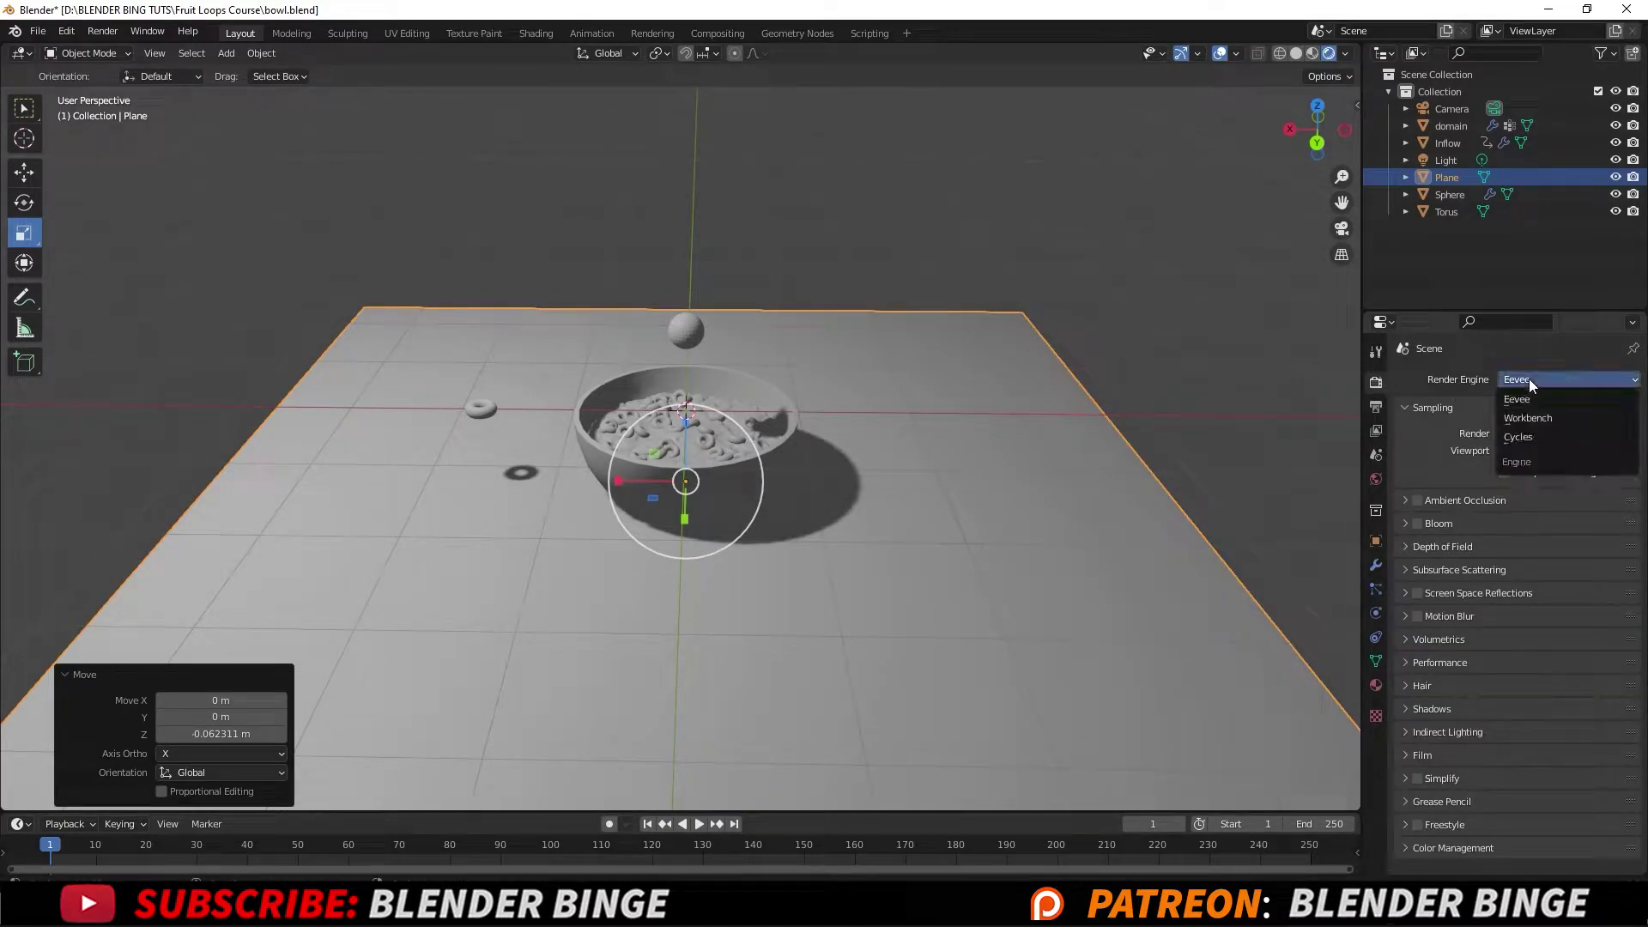
pyautogui.click(1536, 436)
# Set the Cycles render device to GPU Compute.
pyautogui.scroll(3, 663, 427)
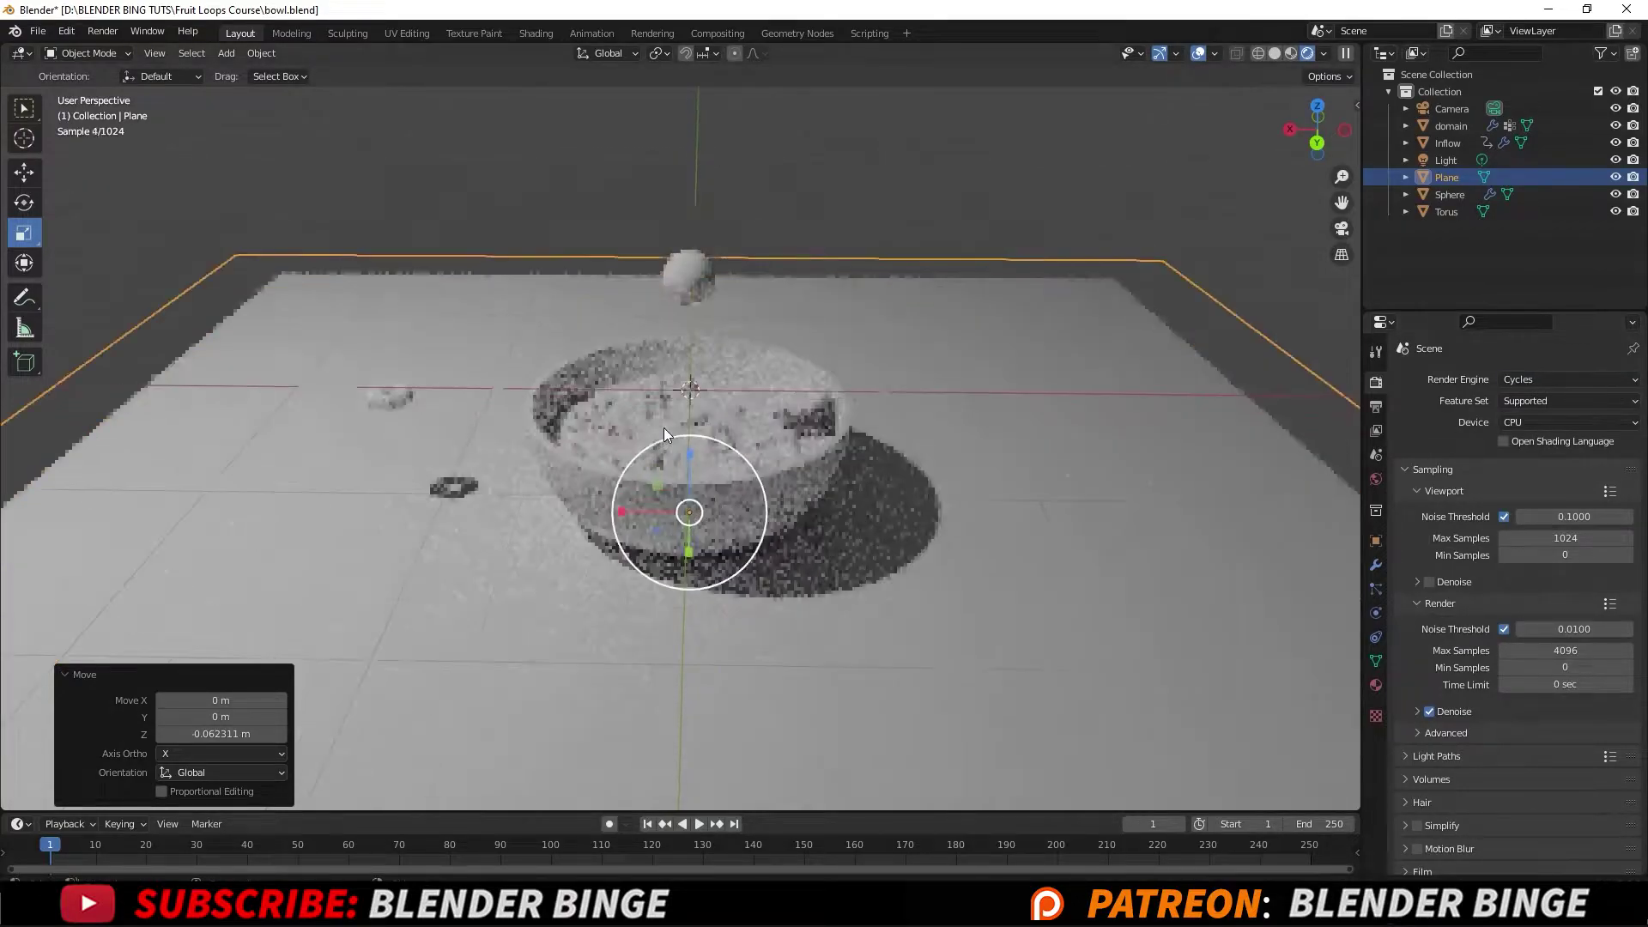
pyautogui.scroll(2, 663, 427)
pyautogui.moveTo(851, 350); pyautogui.dragTo(887, 187, button='middle')
pyautogui.scroll(-4, 852, 338)
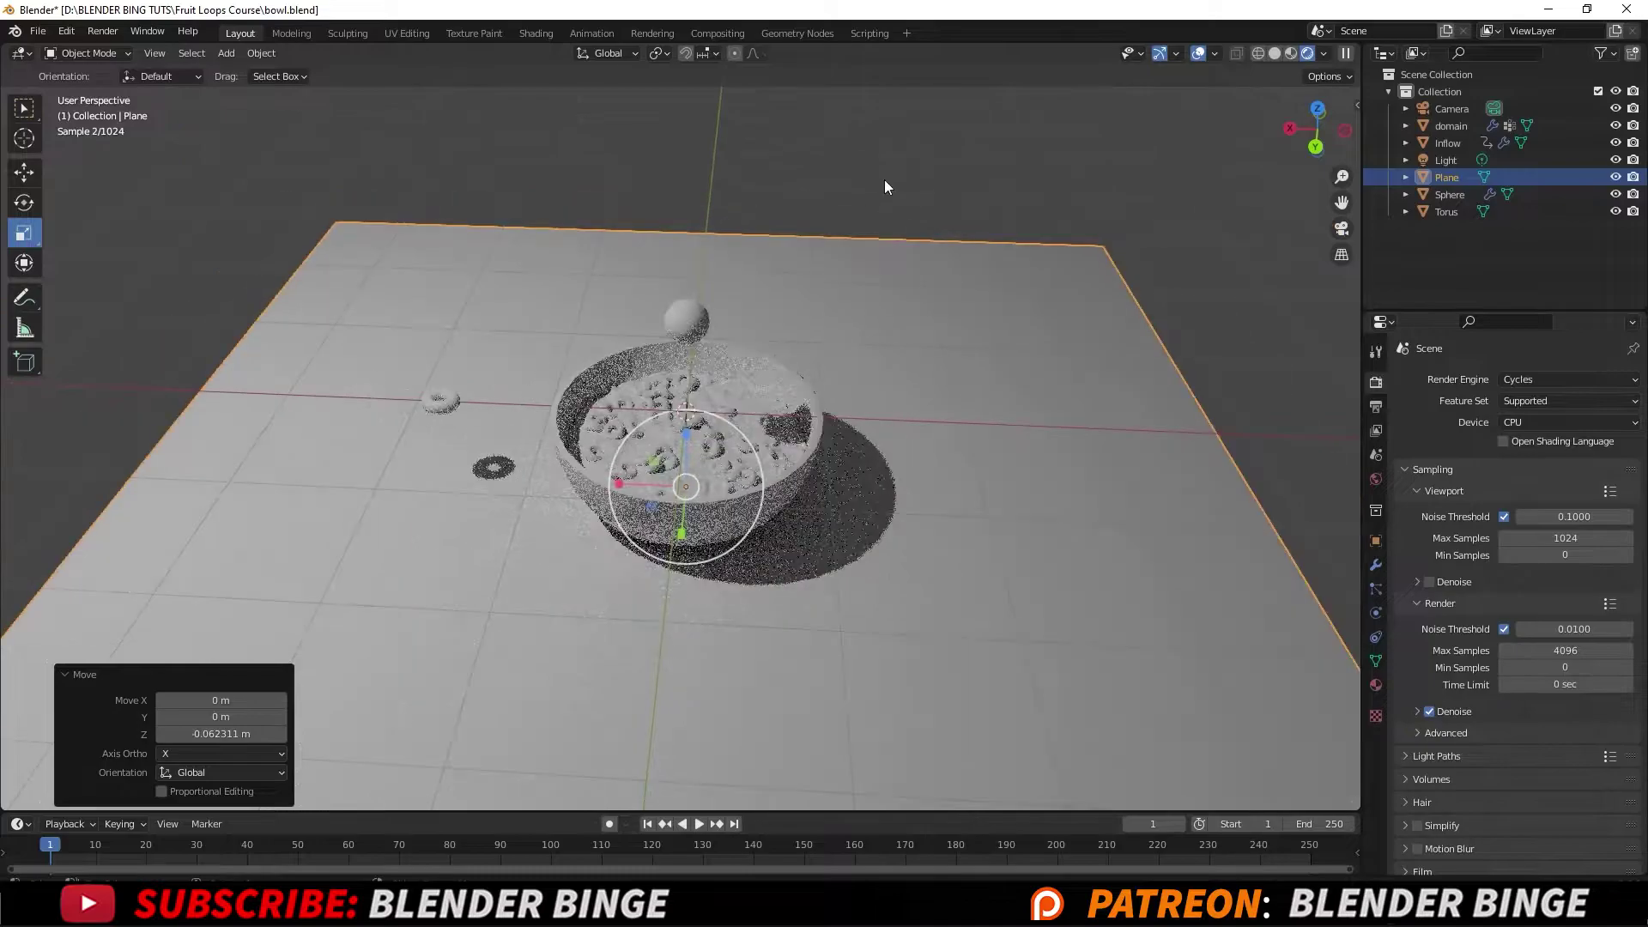
pyautogui.click(885, 179)
pyautogui.scroll(2, 743, 431)
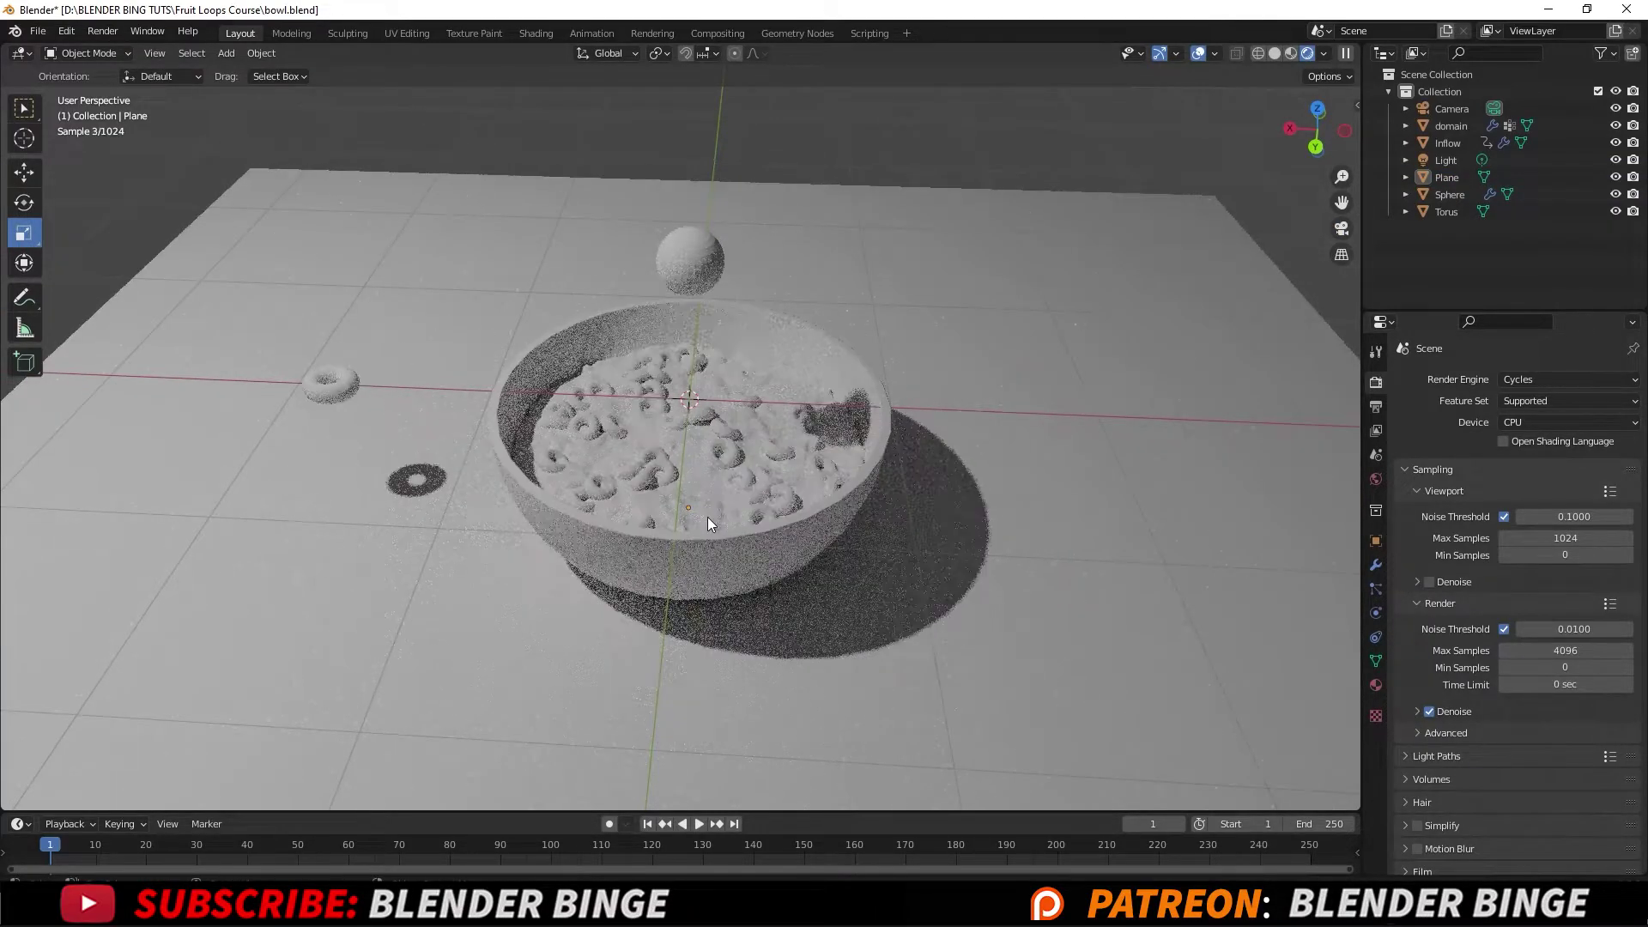
pyautogui.moveTo(707, 517)
pyautogui.mouseDown(button='middle')
pyautogui.moveTo(704, 492)
pyautogui.moveTo(728, 511)
pyautogui.mouseUp(button='middle')
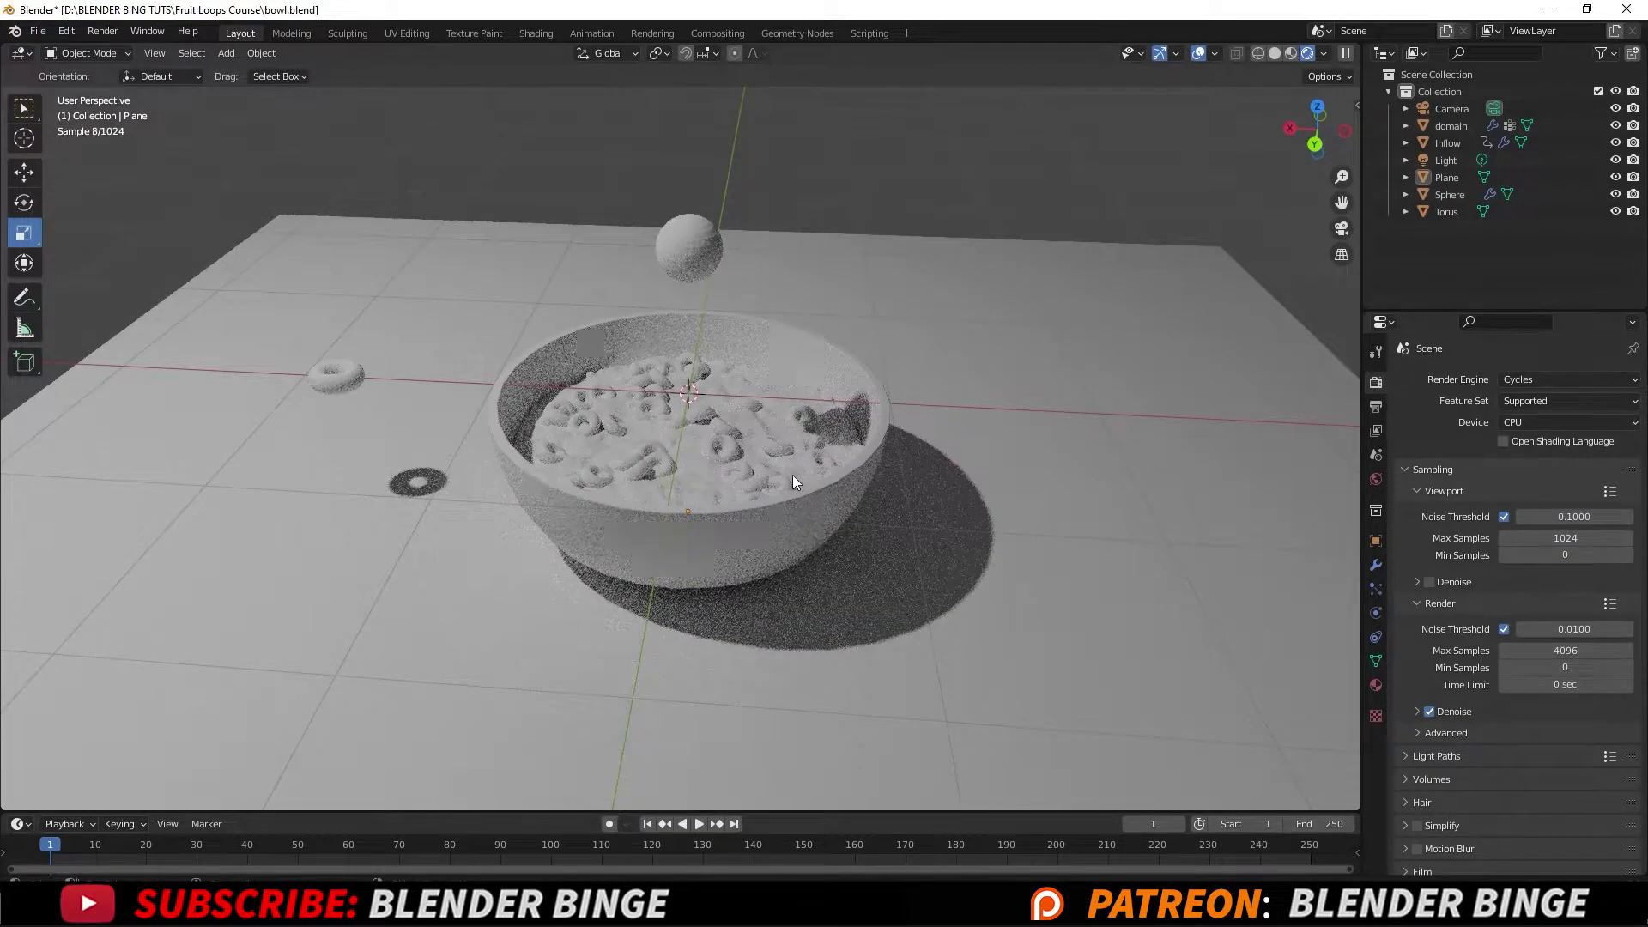
pyautogui.click(1529, 424)
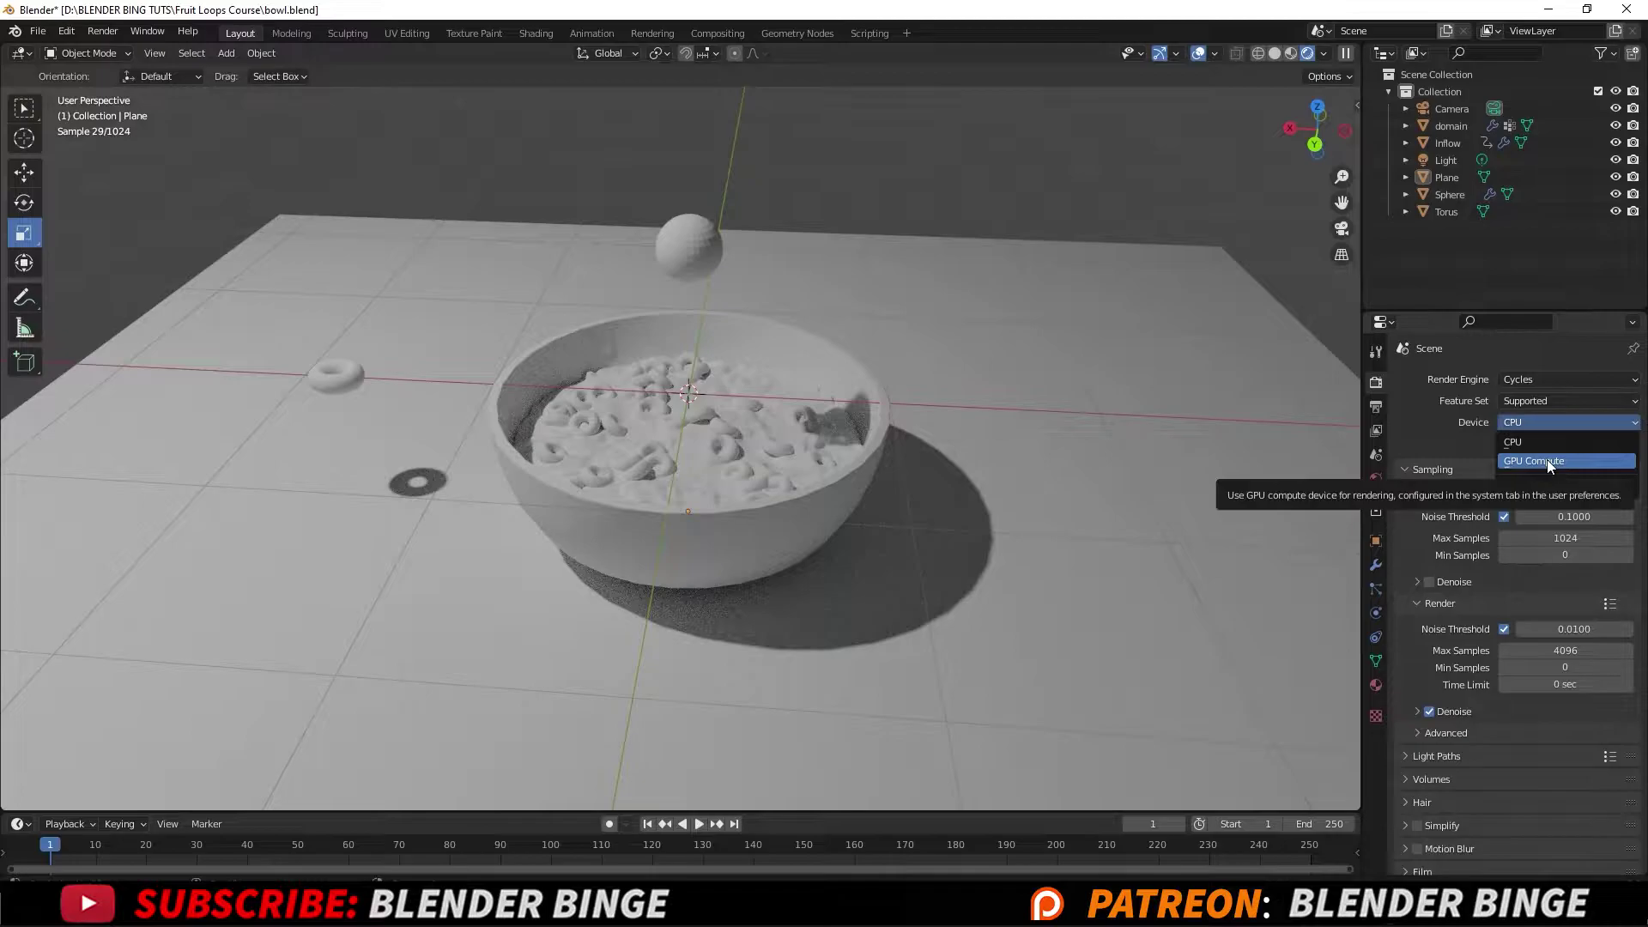
pyautogui.click(1547, 460)
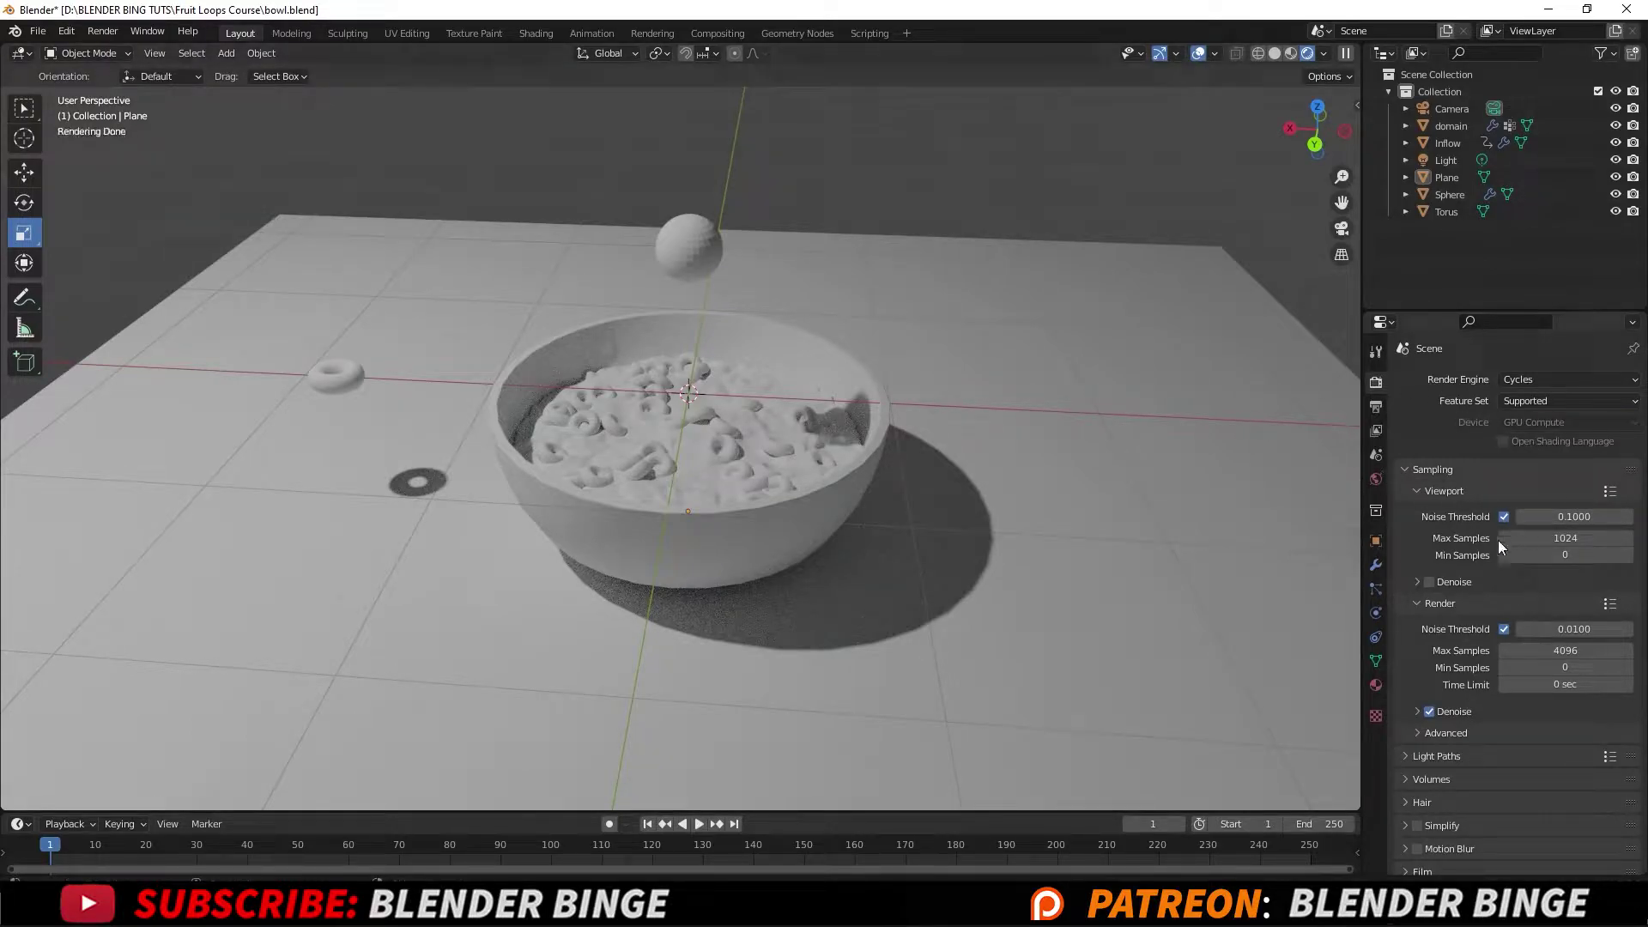
# Create a new material on the bowl and name it 'glass_bowl_shader'.
pyautogui.click(761, 533)
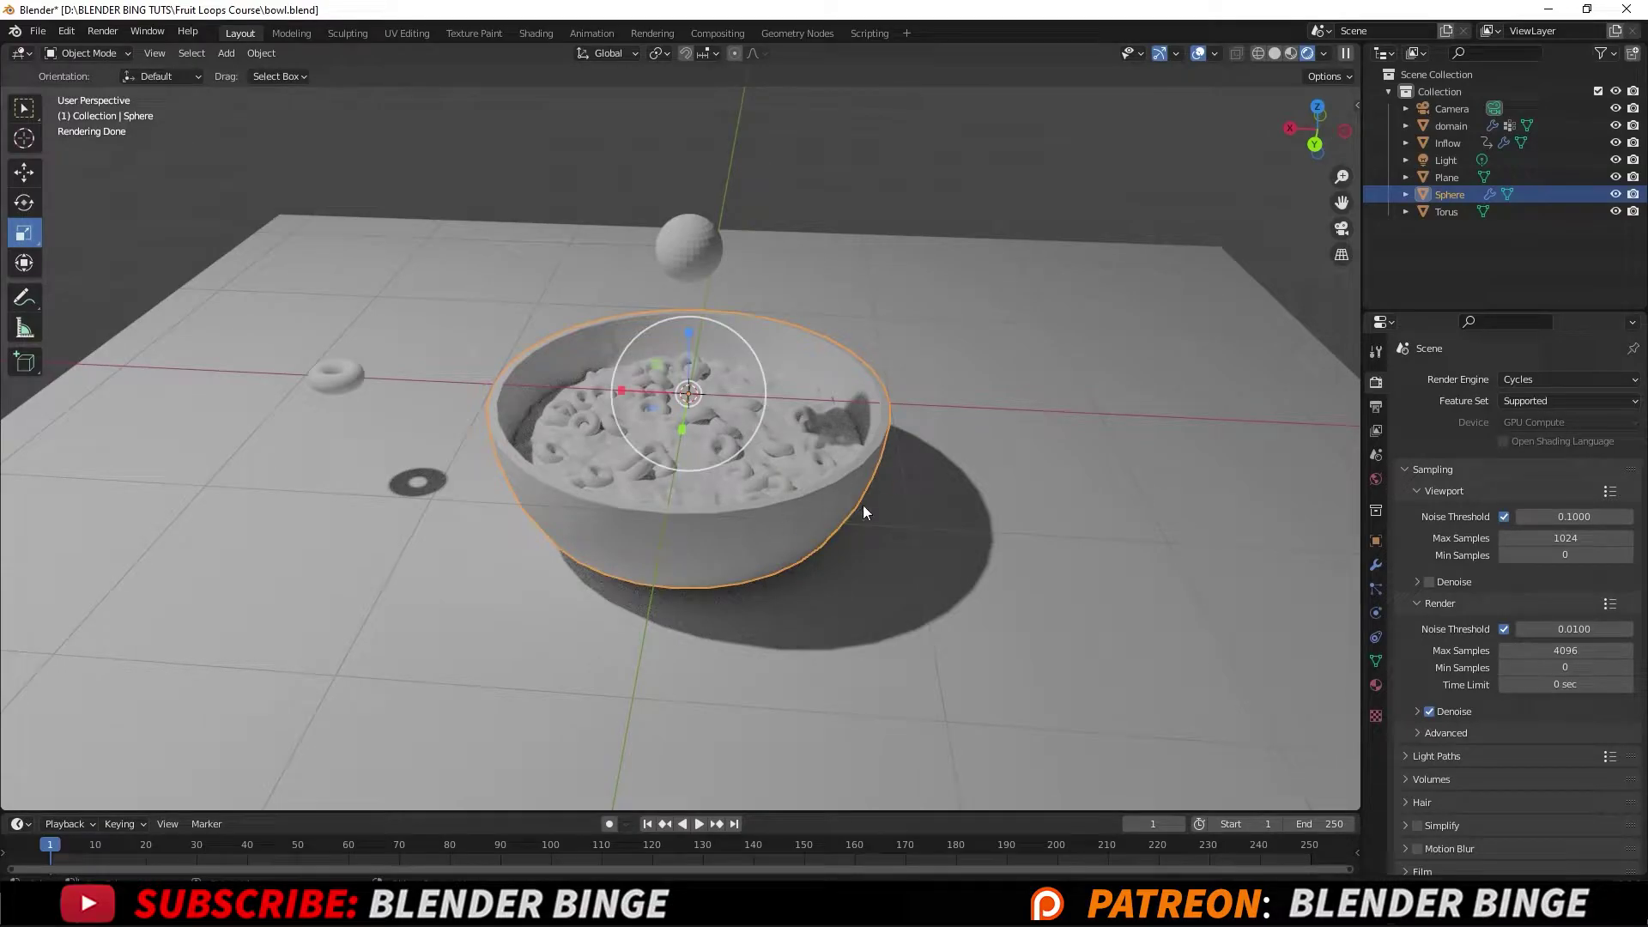
pyautogui.click(1376, 685)
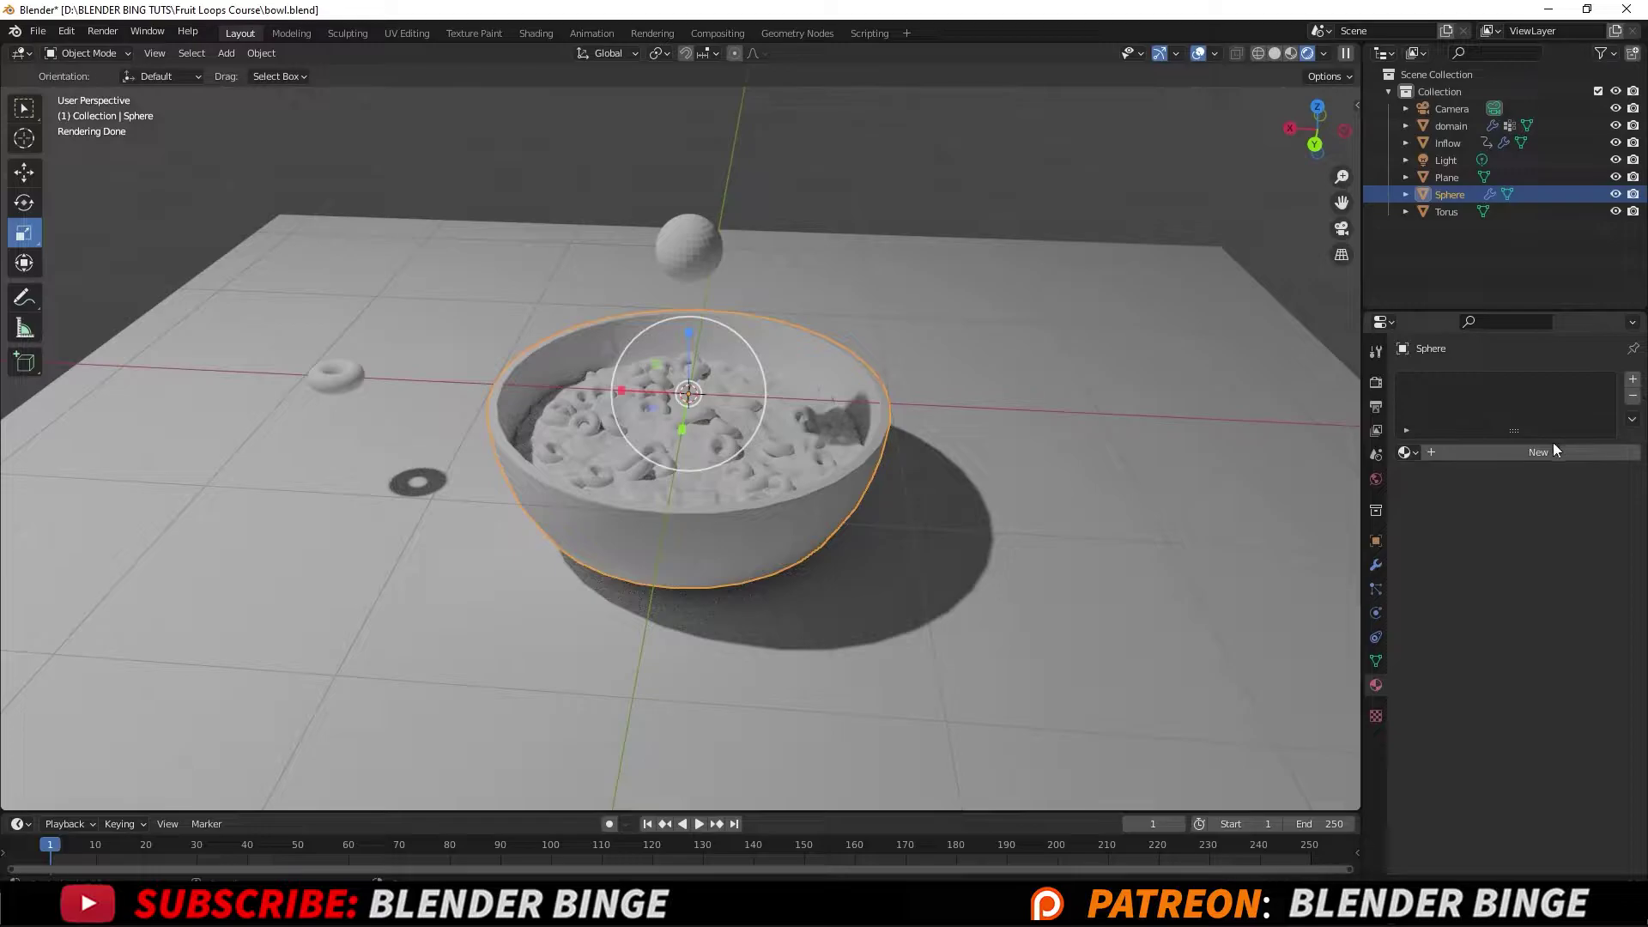
pyautogui.click(1533, 457)
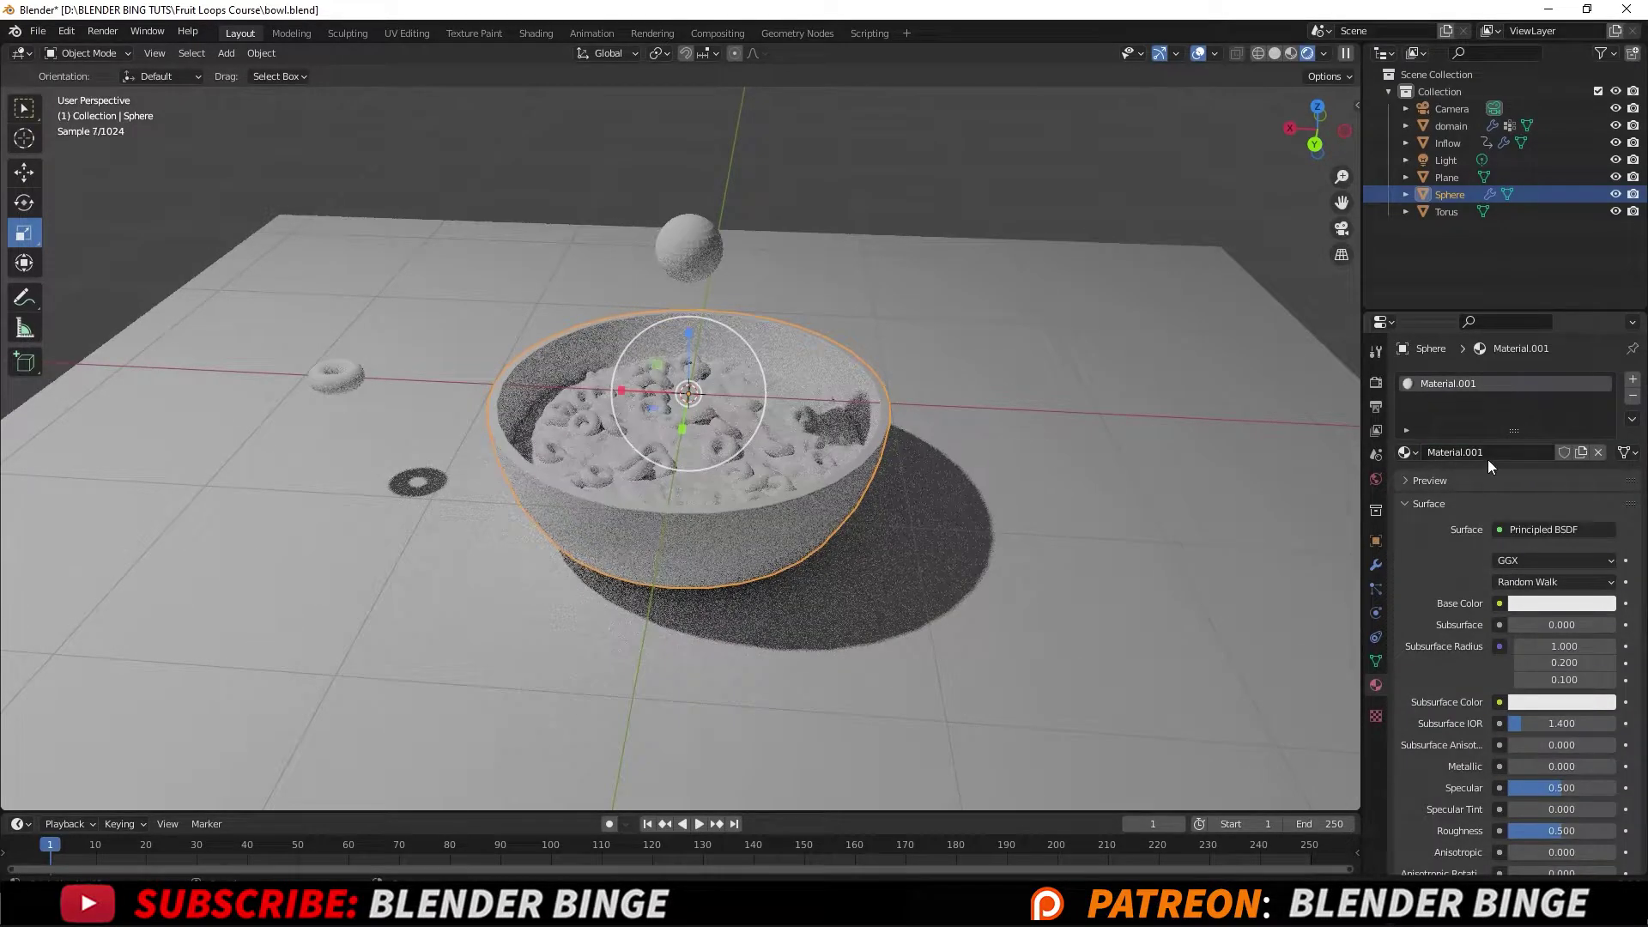
pyautogui.doubleClick(1465, 455)
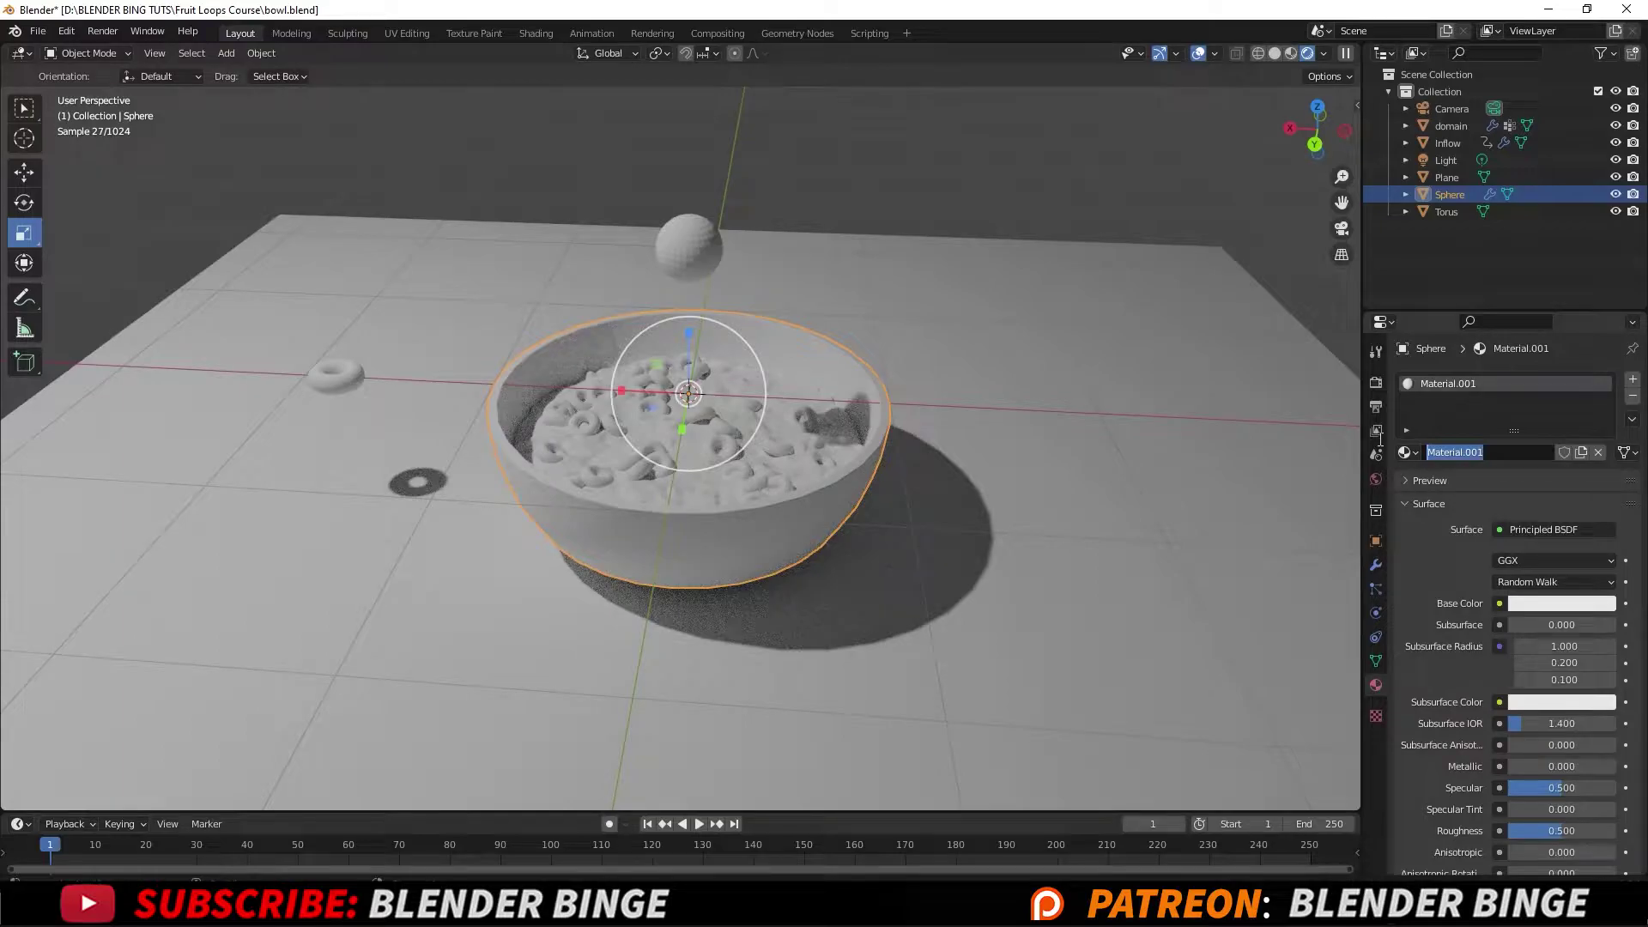
pyautogui.write('glass_bowl')
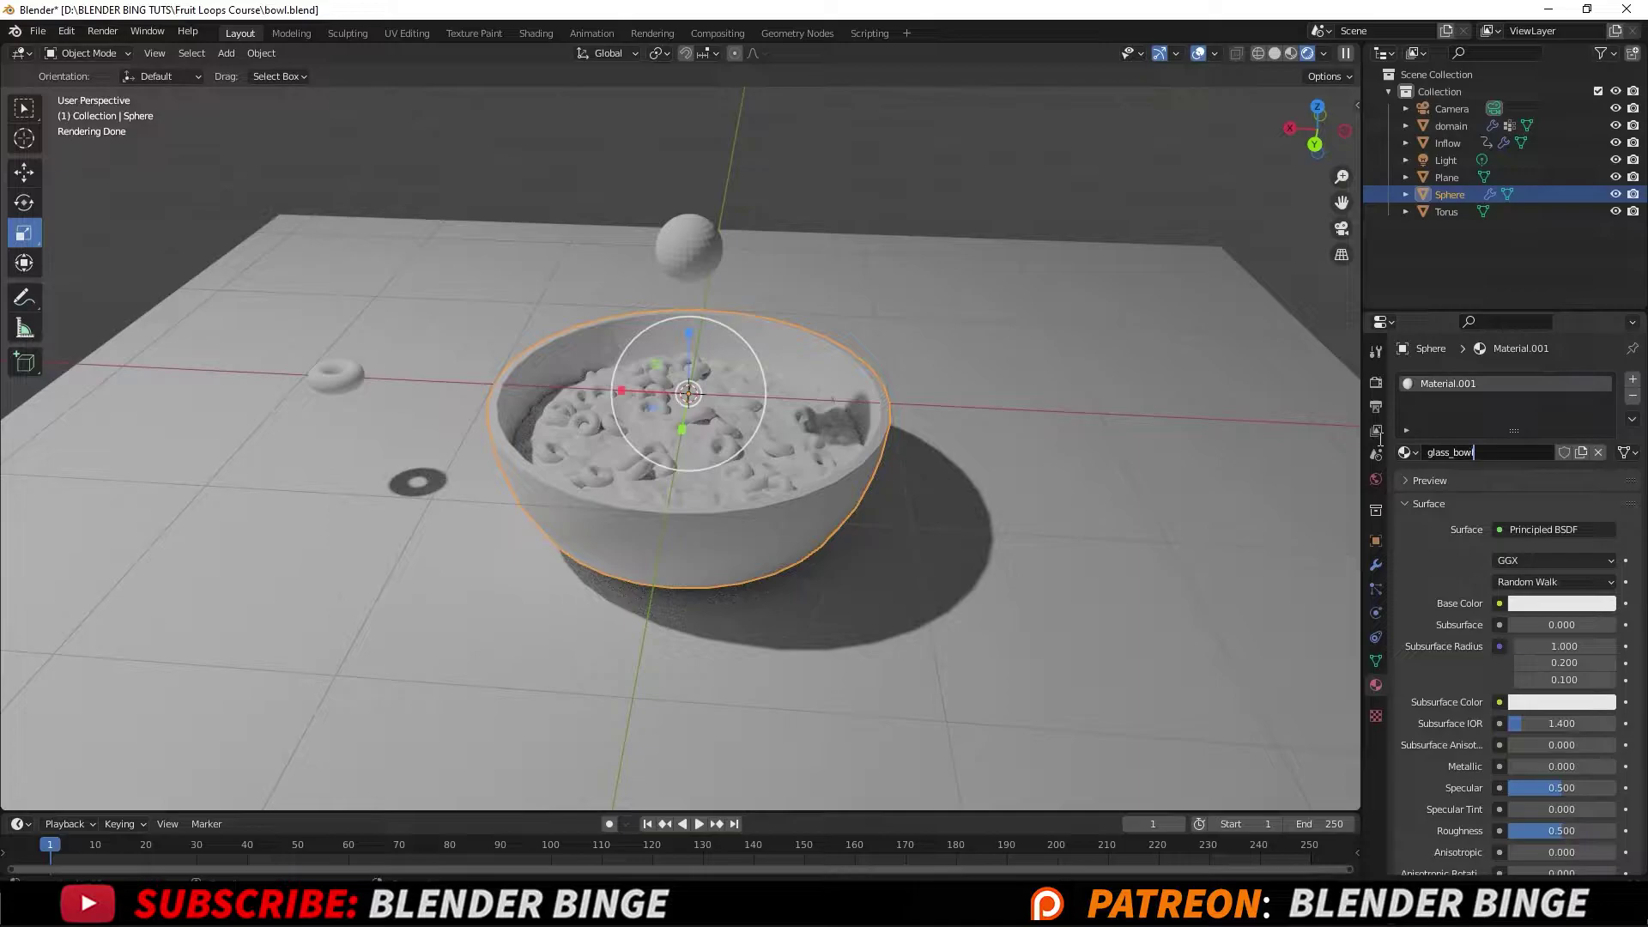
pyautogui.write('_shader')
pyautogui.press('Return')
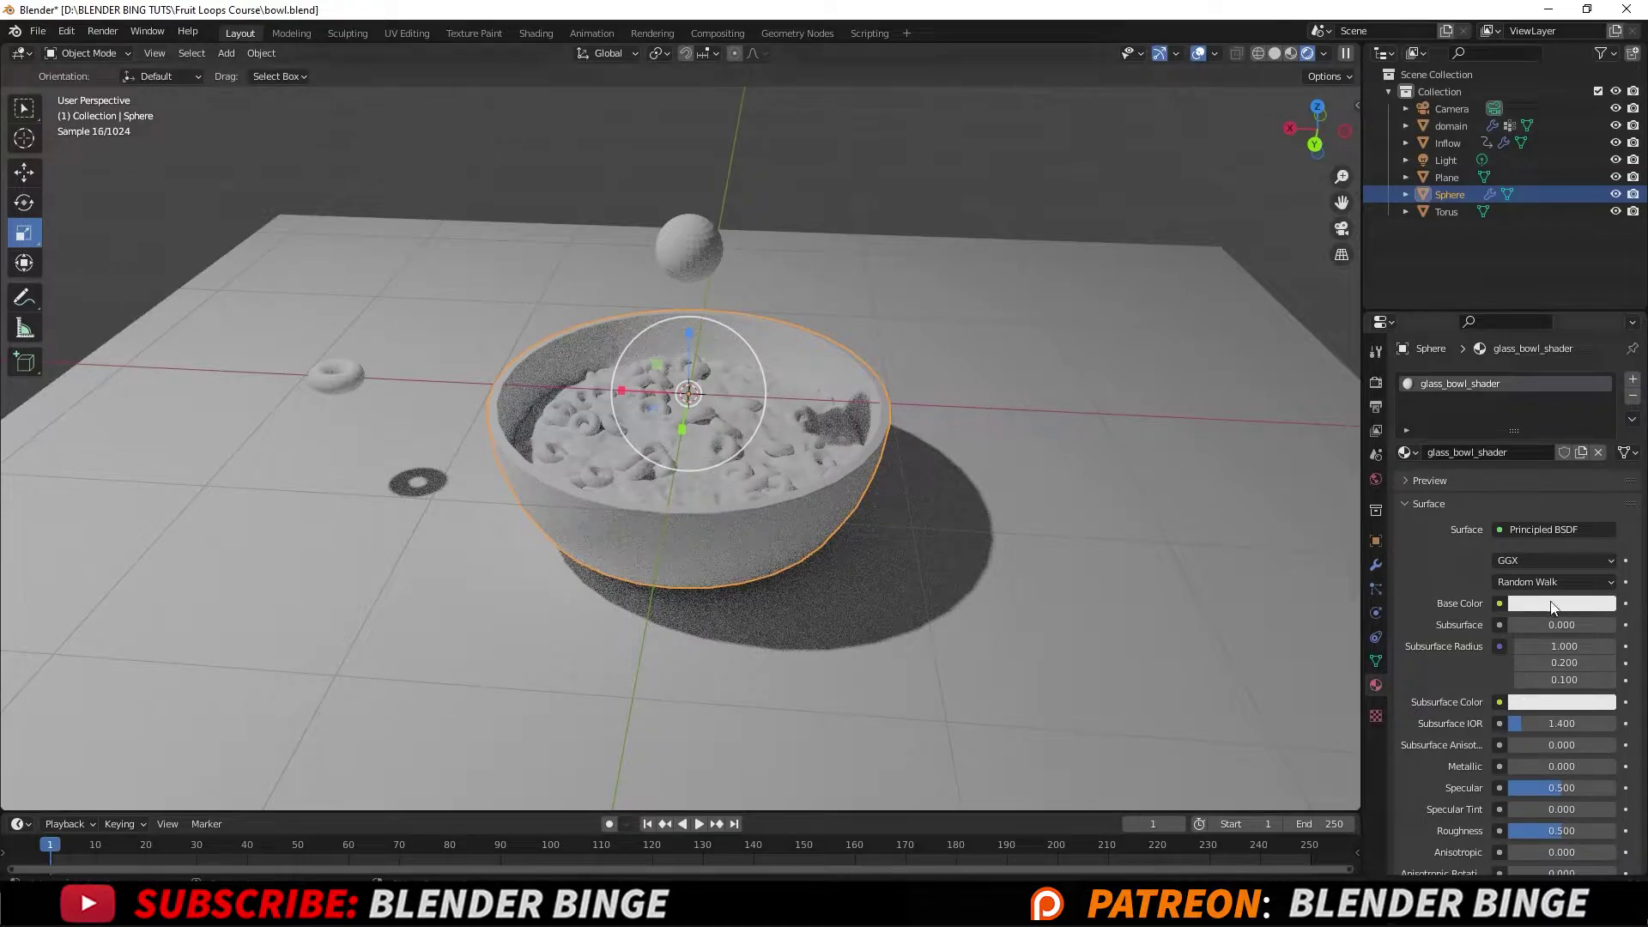
# Set glass_bowl_shader's Transmission to 1.000, Roughness to 0.067 and Specular to 0.705.
pyautogui.scroll(-3, 1476, 615)
pyautogui.scroll(-4, 1473, 620)
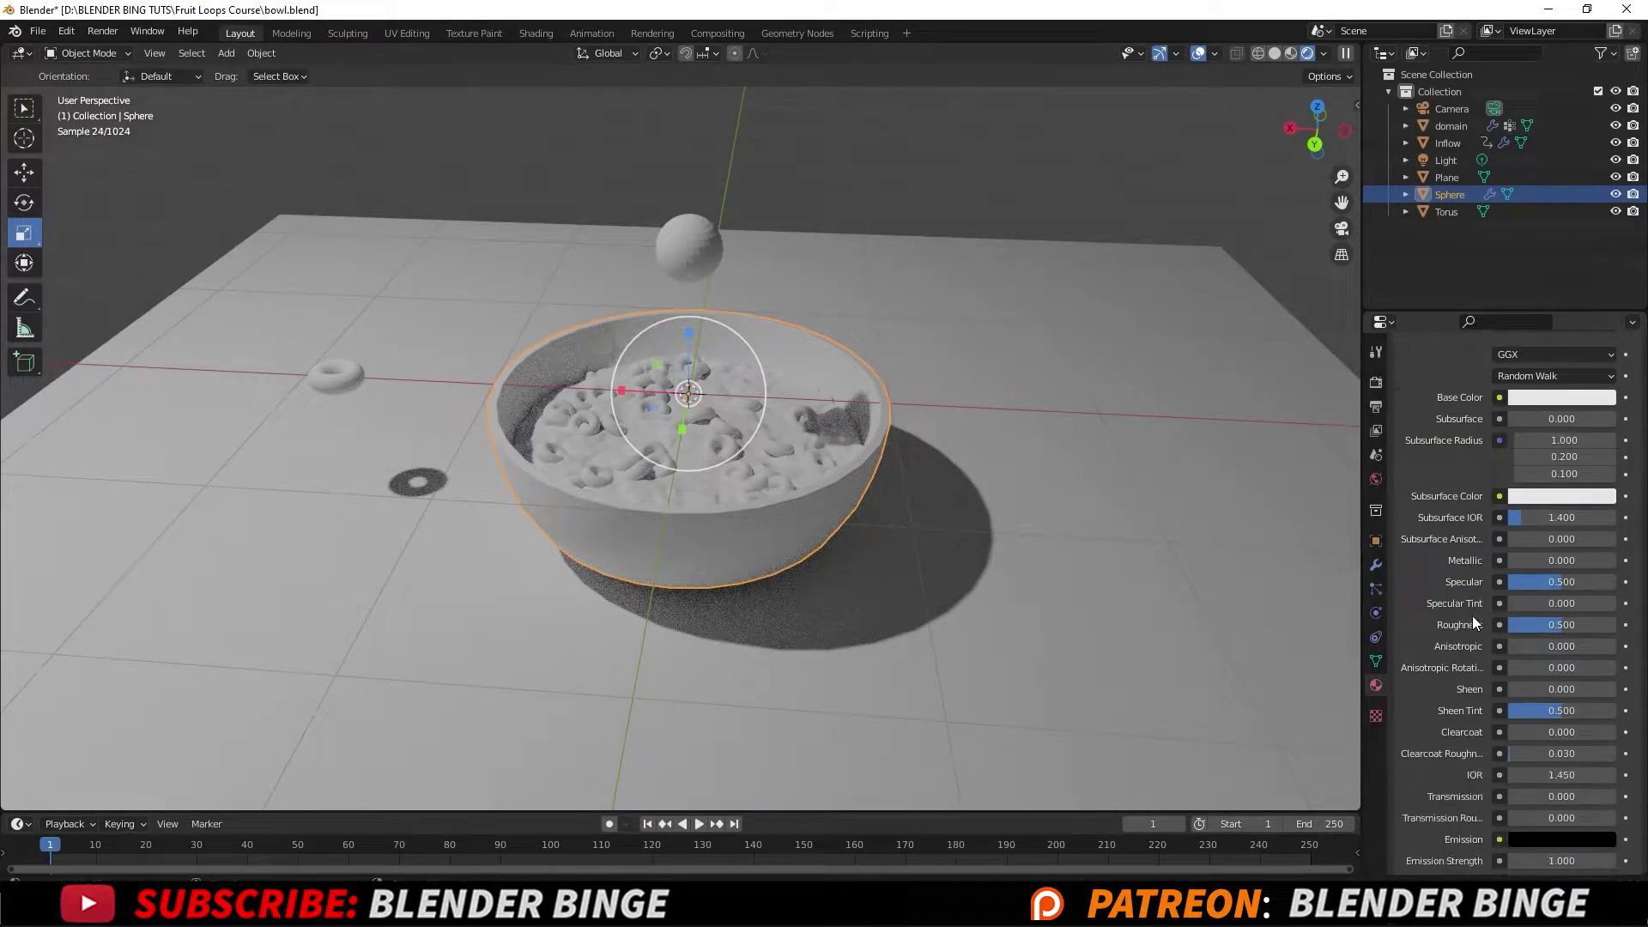
pyautogui.click(1552, 761)
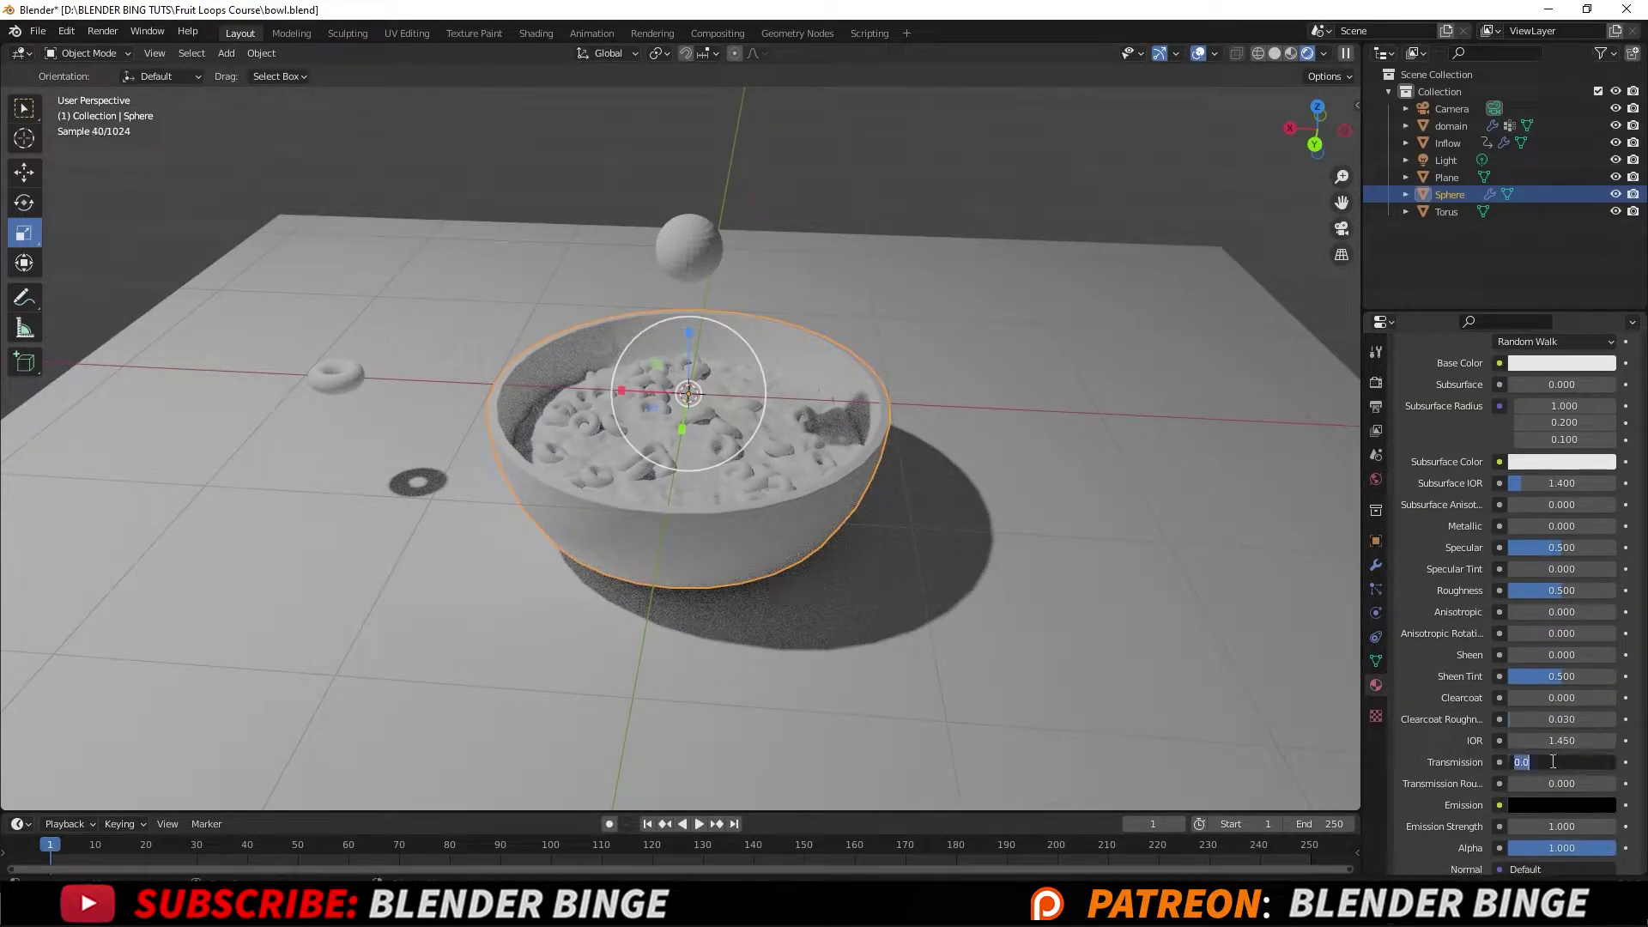
pyautogui.write('1')
pyautogui.press('Return')
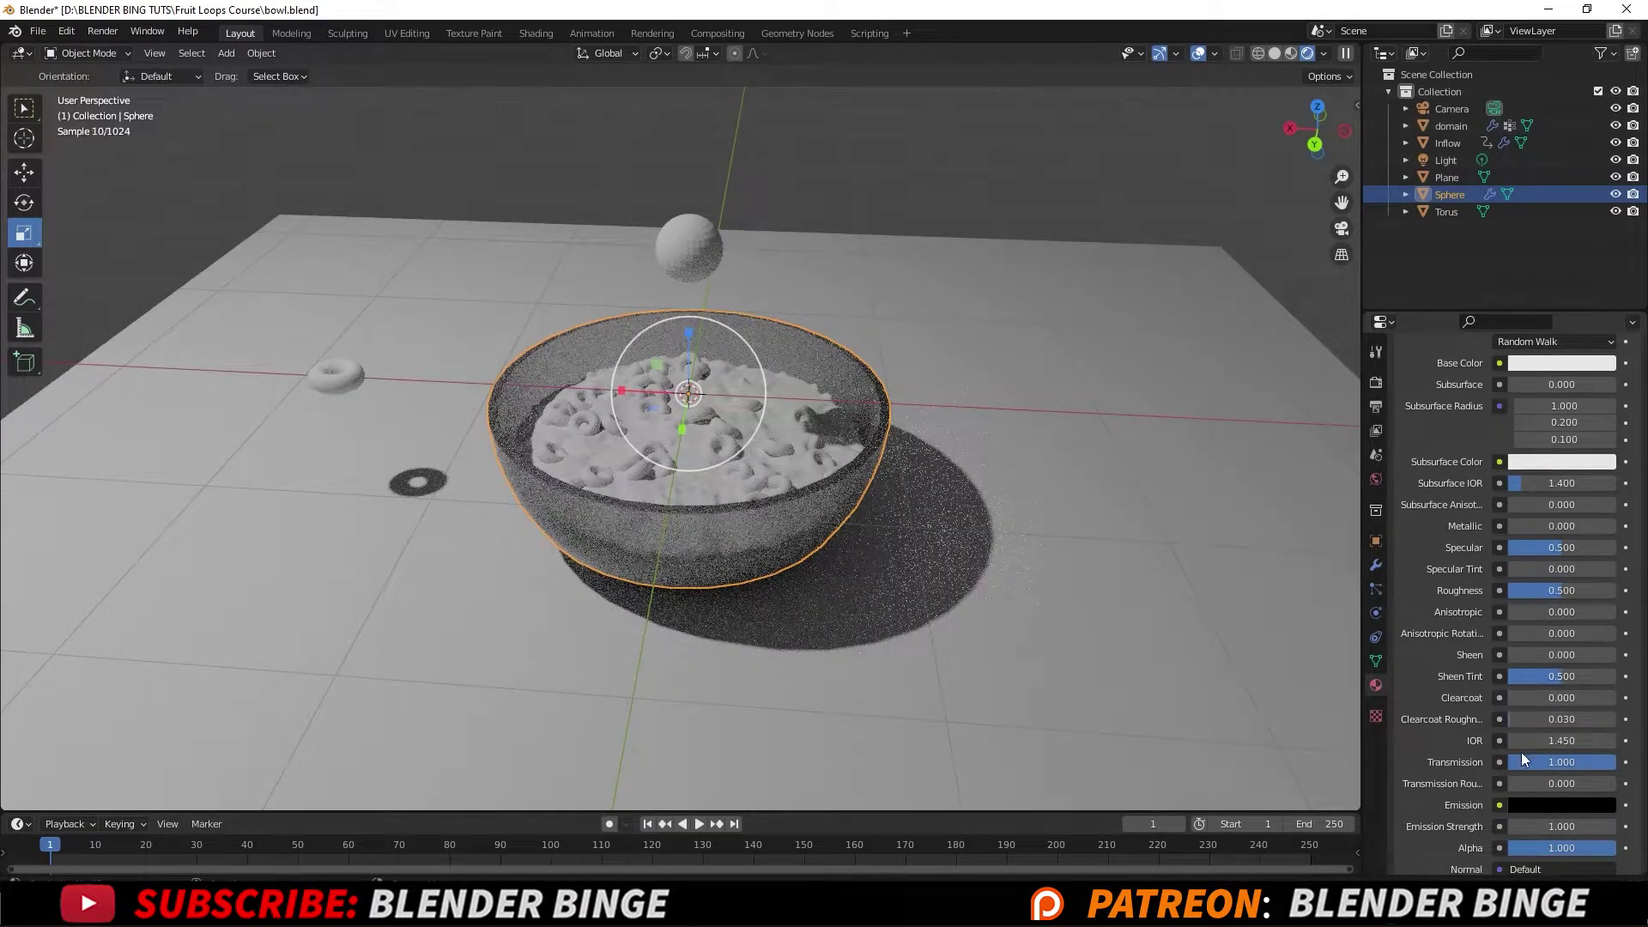
pyautogui.moveTo(1525, 591); pyautogui.dragTo(1494, 590)
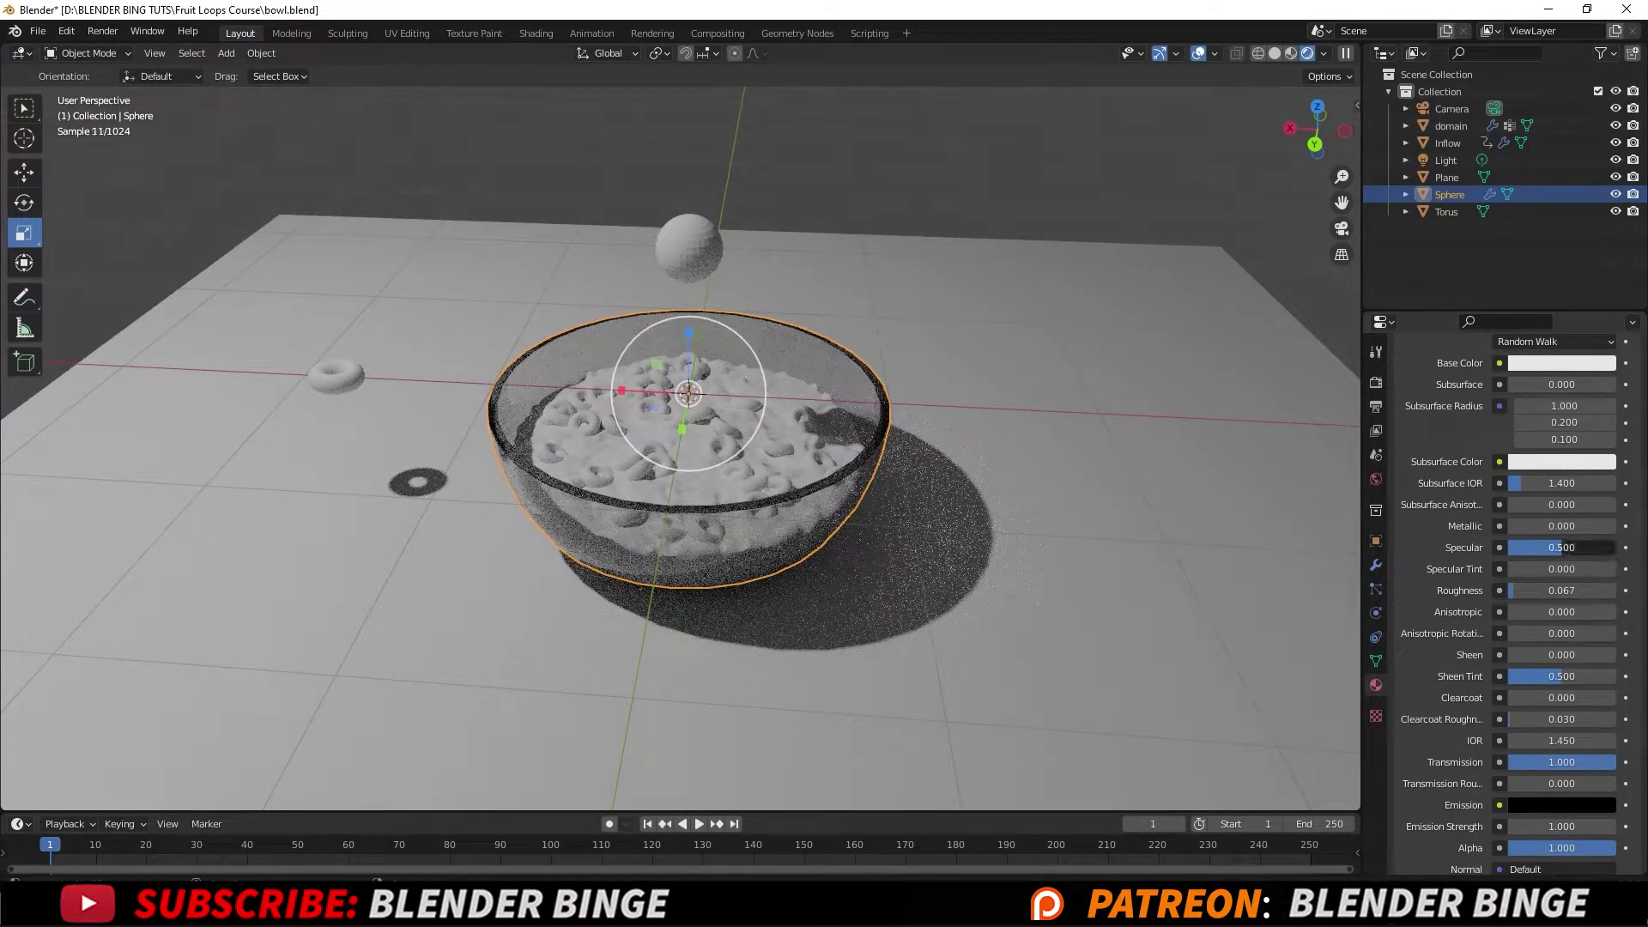
pyautogui.moveTo(1564, 547); pyautogui.dragTo(1579, 548)
# Raise the bowl's base colour value from 0.800 to 0.971.
pyautogui.click(1540, 364)
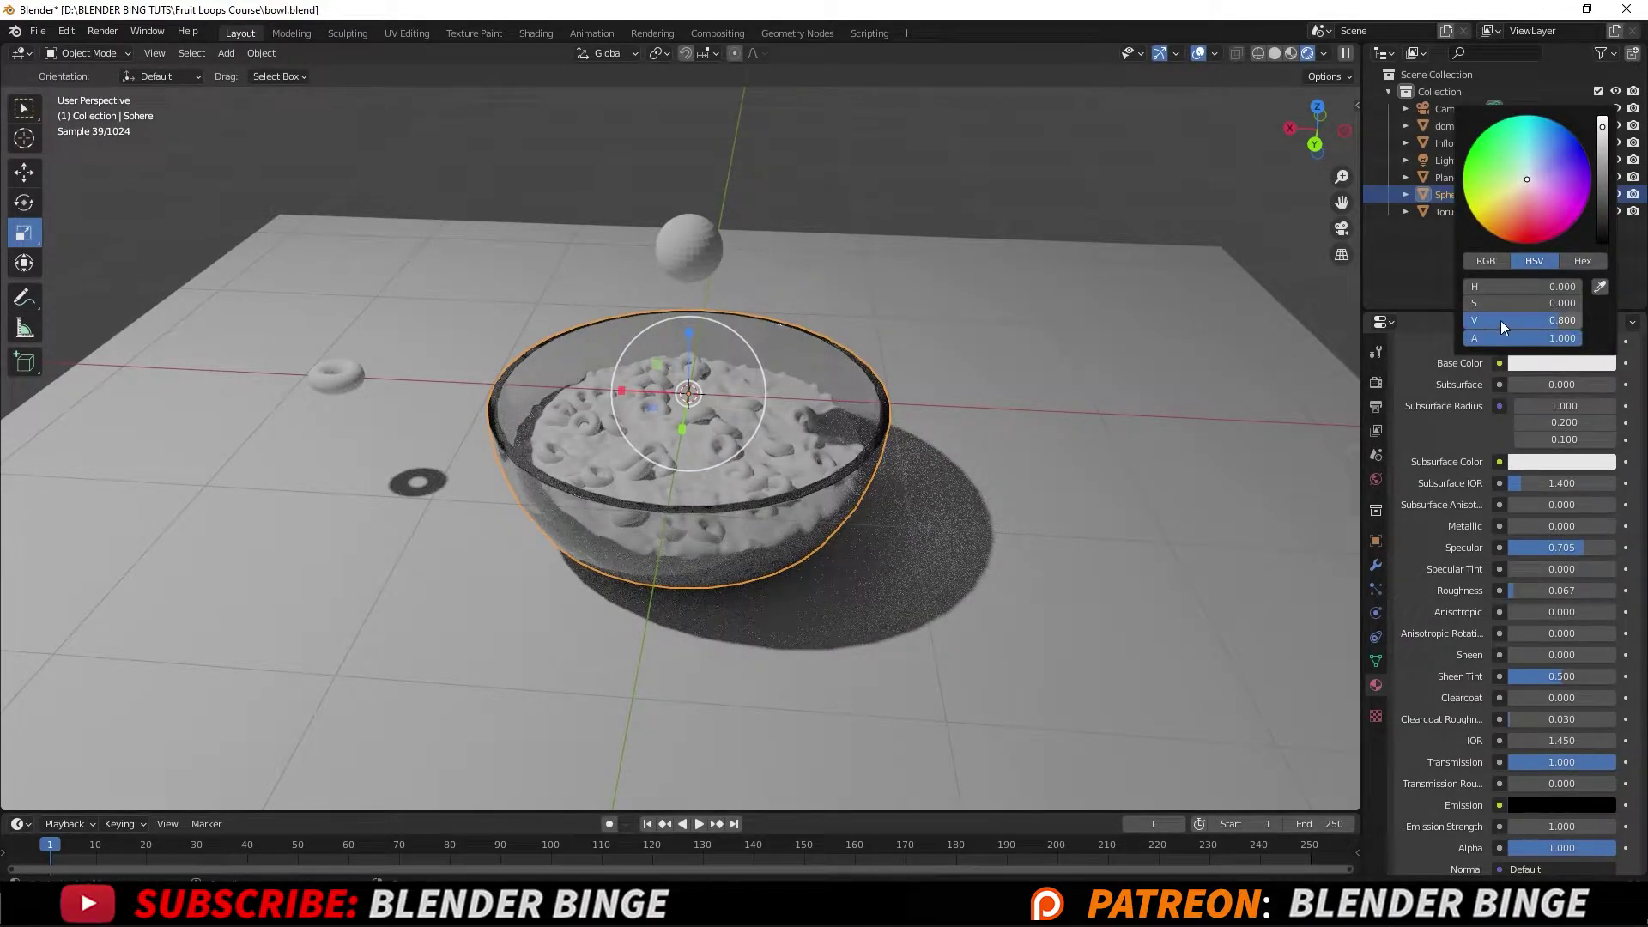
pyautogui.moveTo(1554, 322); pyautogui.dragTo(1592, 322)
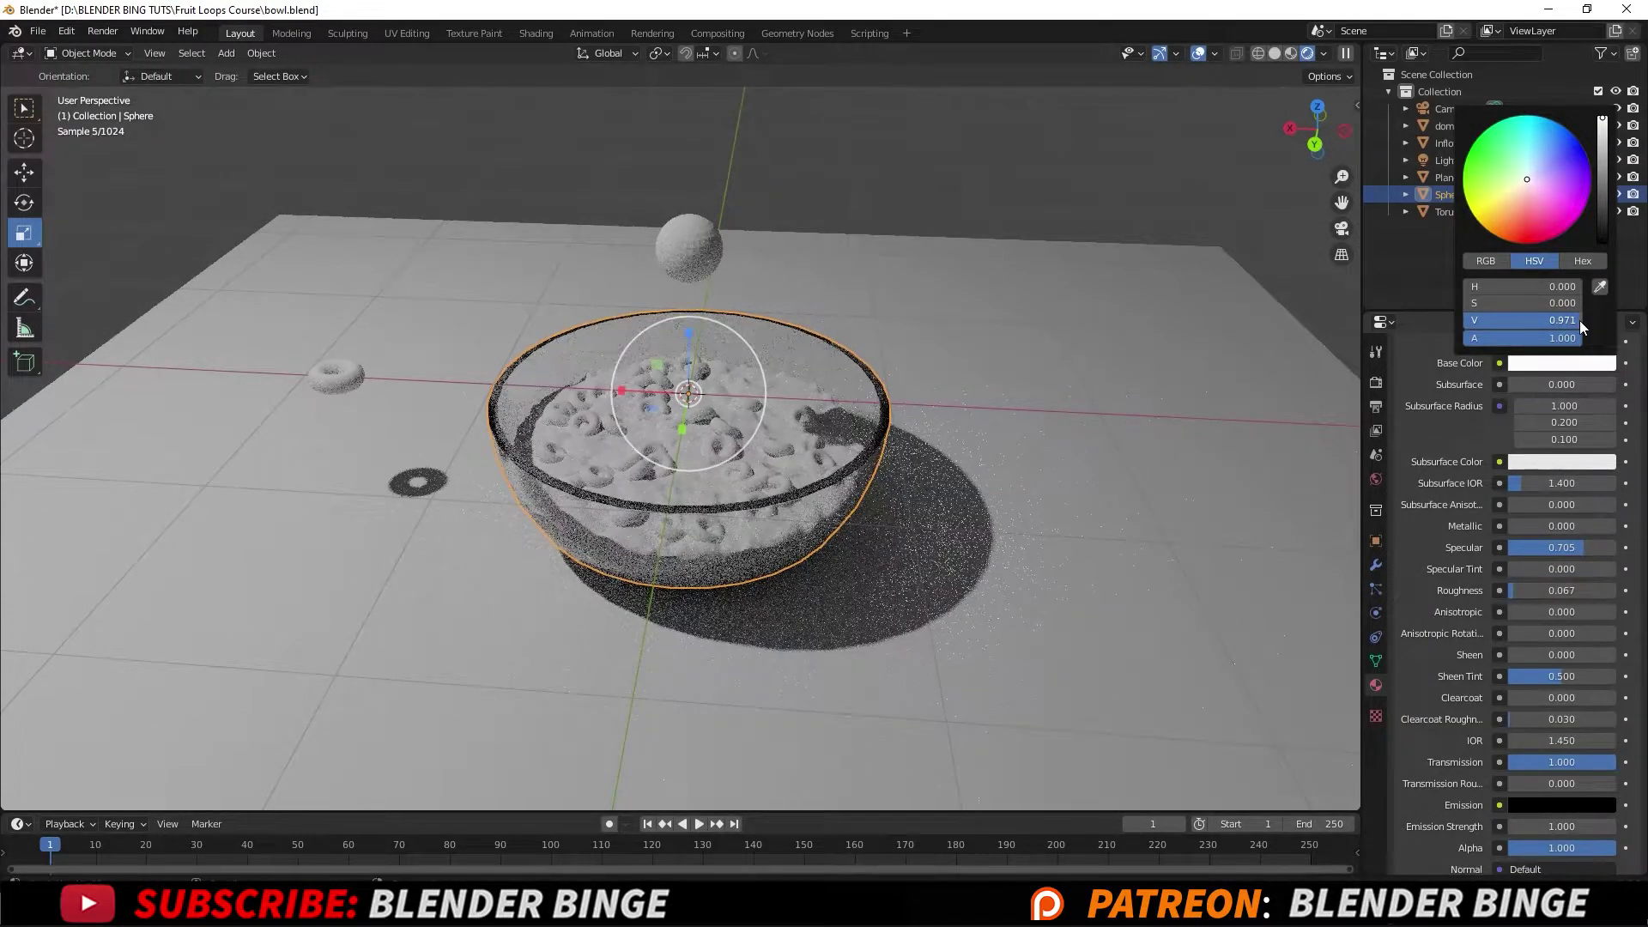
pyautogui.moveTo(847, 372)
pyautogui.mouseDown(button='middle')
pyautogui.moveTo(924, 194)
pyautogui.moveTo(912, 357)
pyautogui.moveTo(886, 316)
pyautogui.moveTo(924, 327)
pyautogui.moveTo(817, 404)
pyautogui.moveTo(876, 384)
pyautogui.mouseUp(button='middle')
pyautogui.click(923, 194)
# Switch the viewport to Material Preview shading and frame the cereal bowl.
pyautogui.scroll(2, 764, 446)
pyautogui.moveTo(764, 446)
pyautogui.mouseDown(button='middle')
pyautogui.moveTo(780, 404)
pyautogui.moveTo(736, 445)
pyautogui.moveTo(771, 452)
pyautogui.mouseUp(button='middle')
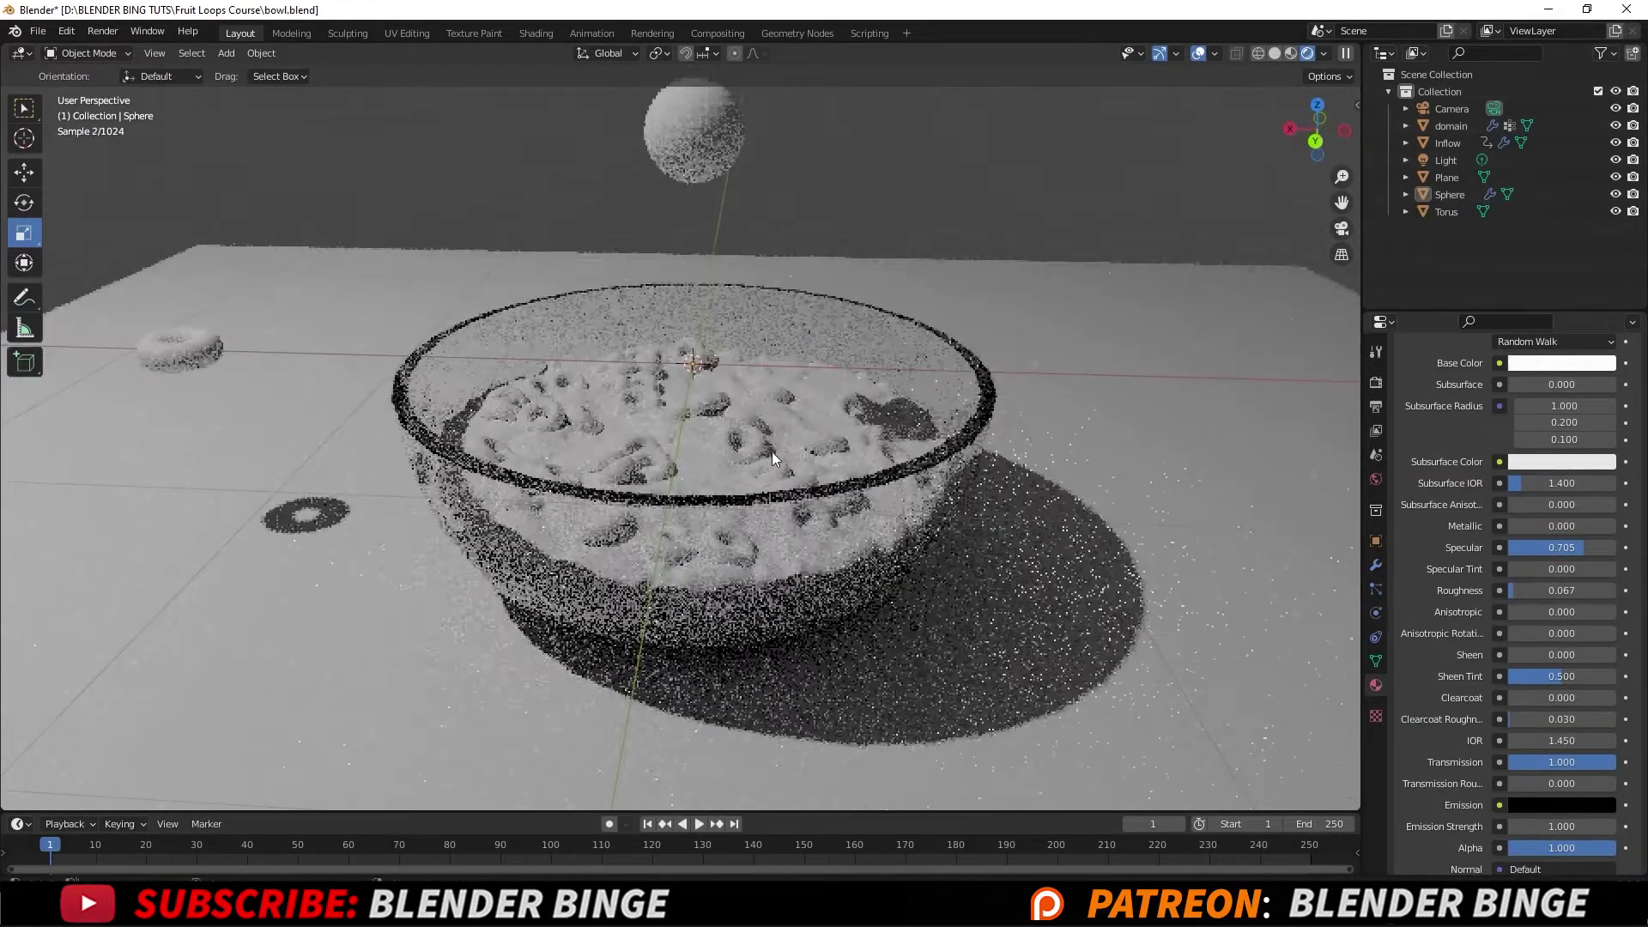
pyautogui.scroll(-2, 780, 430)
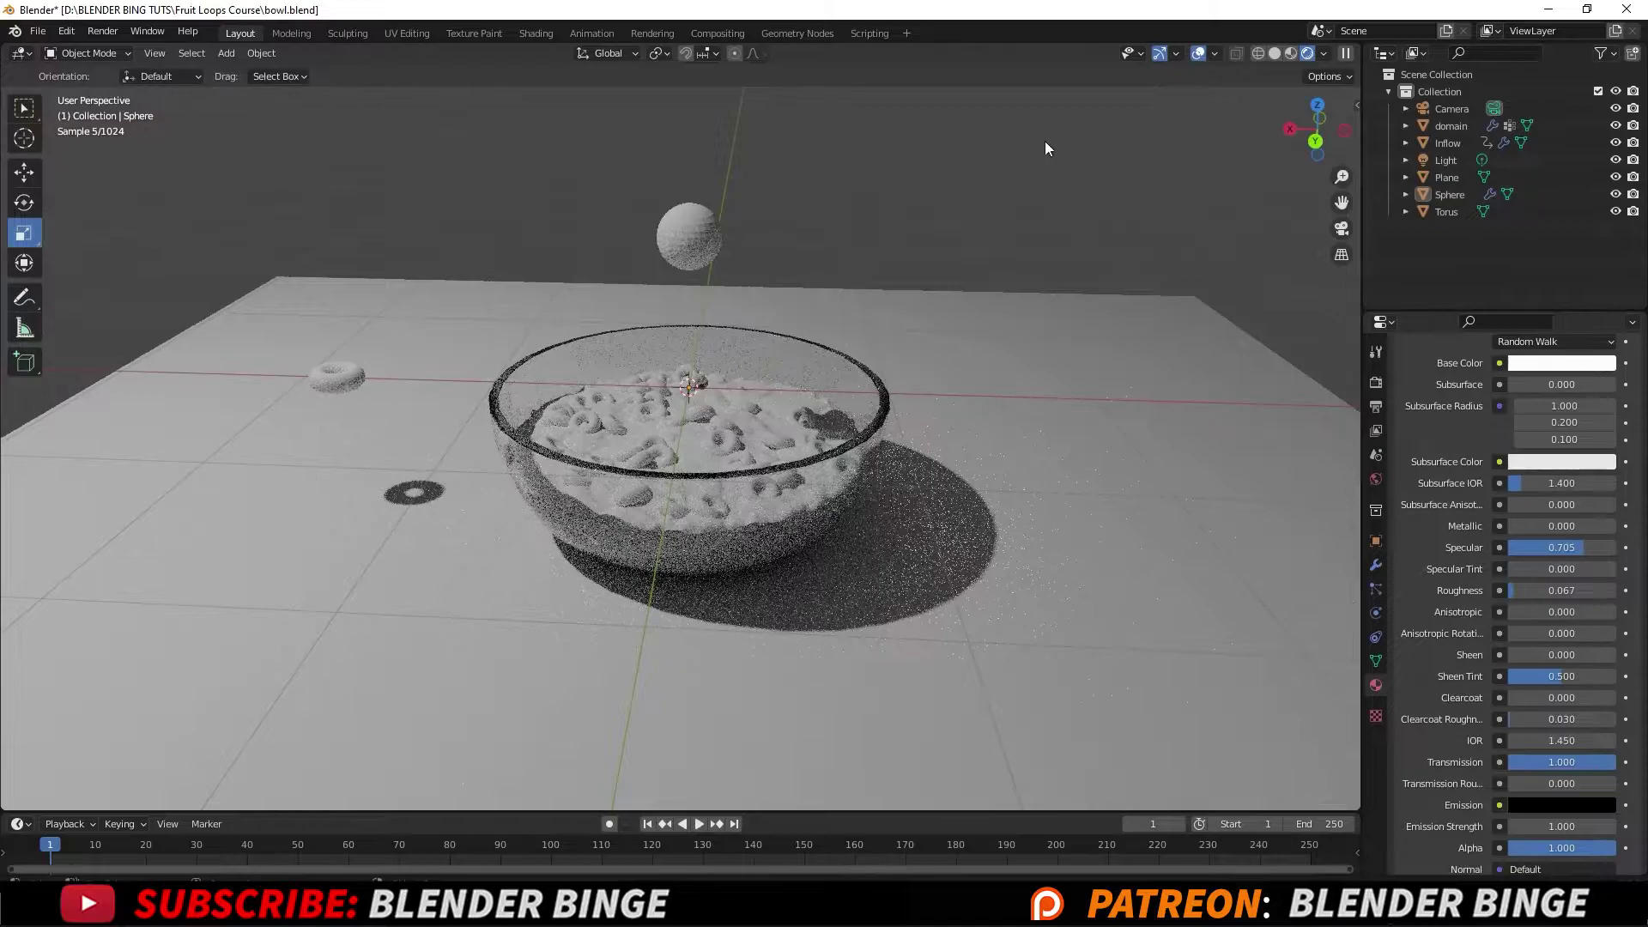
pyautogui.click(1291, 53)
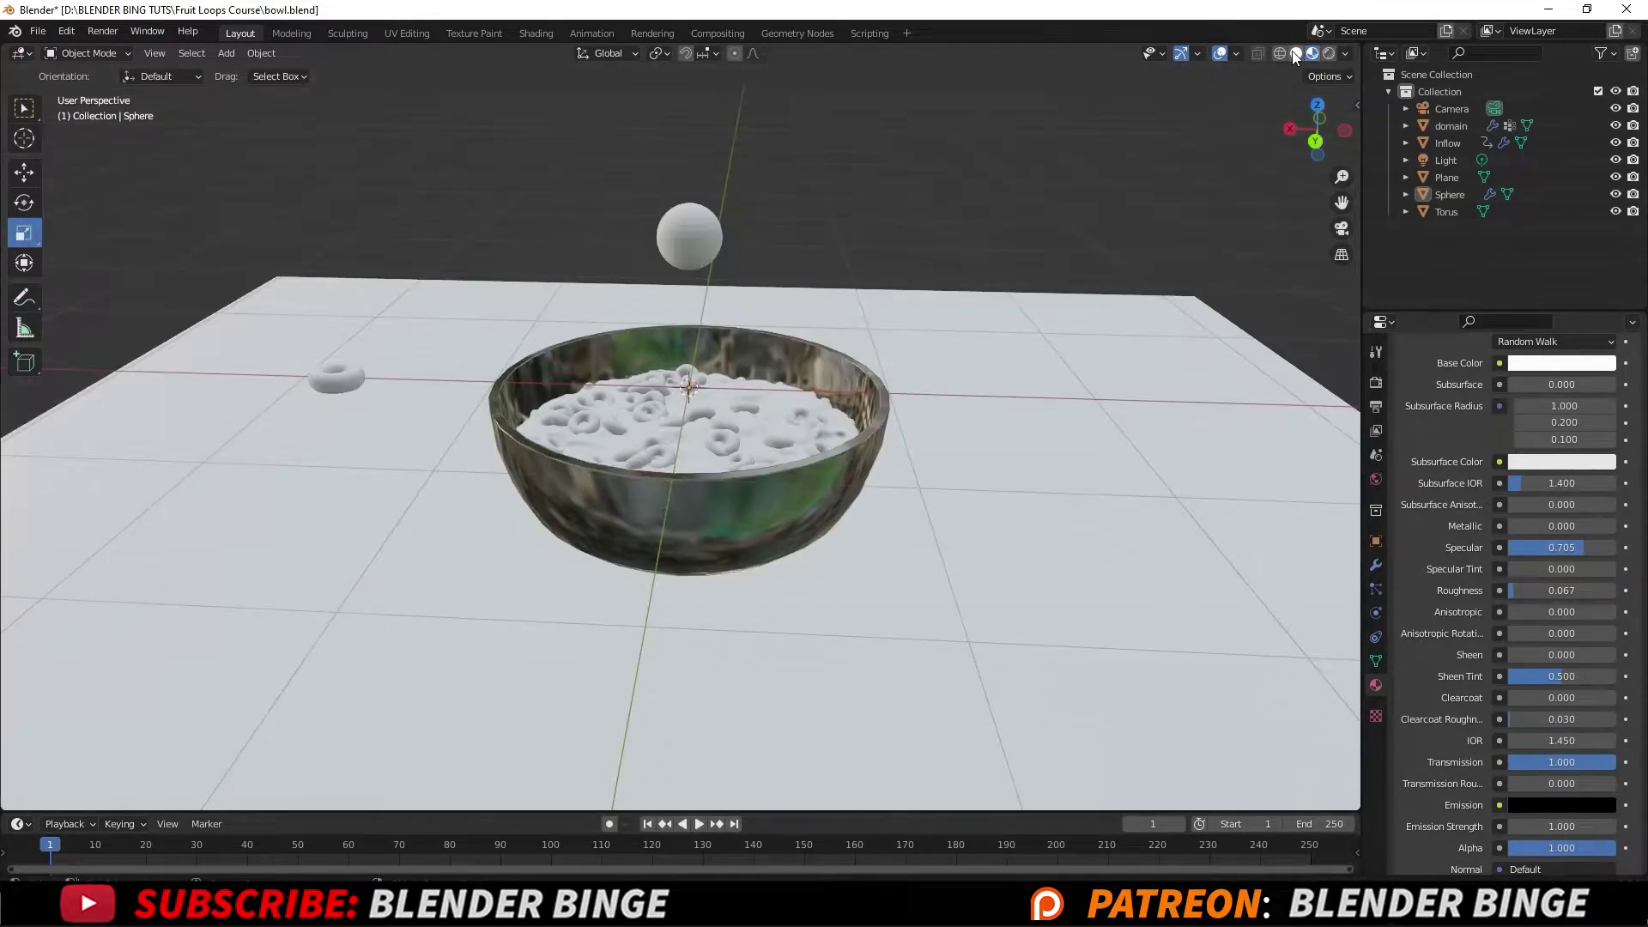
pyautogui.moveTo(826, 347); pyautogui.dragTo(791, 378, button='middle')
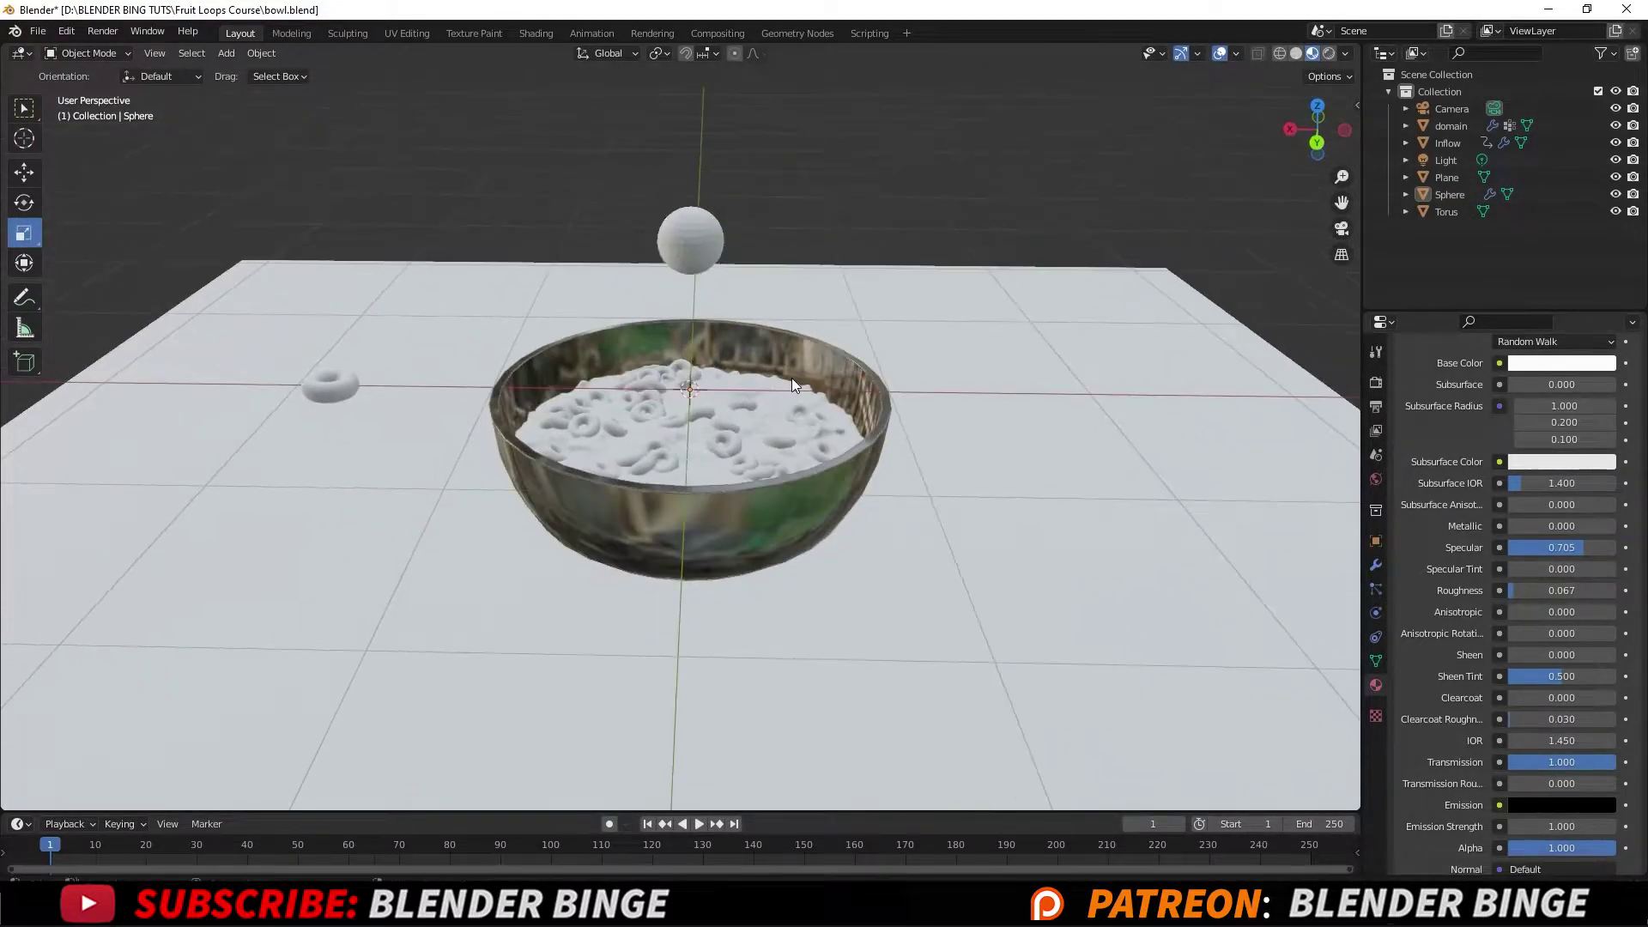
pyautogui.scroll(4, 698, 441)
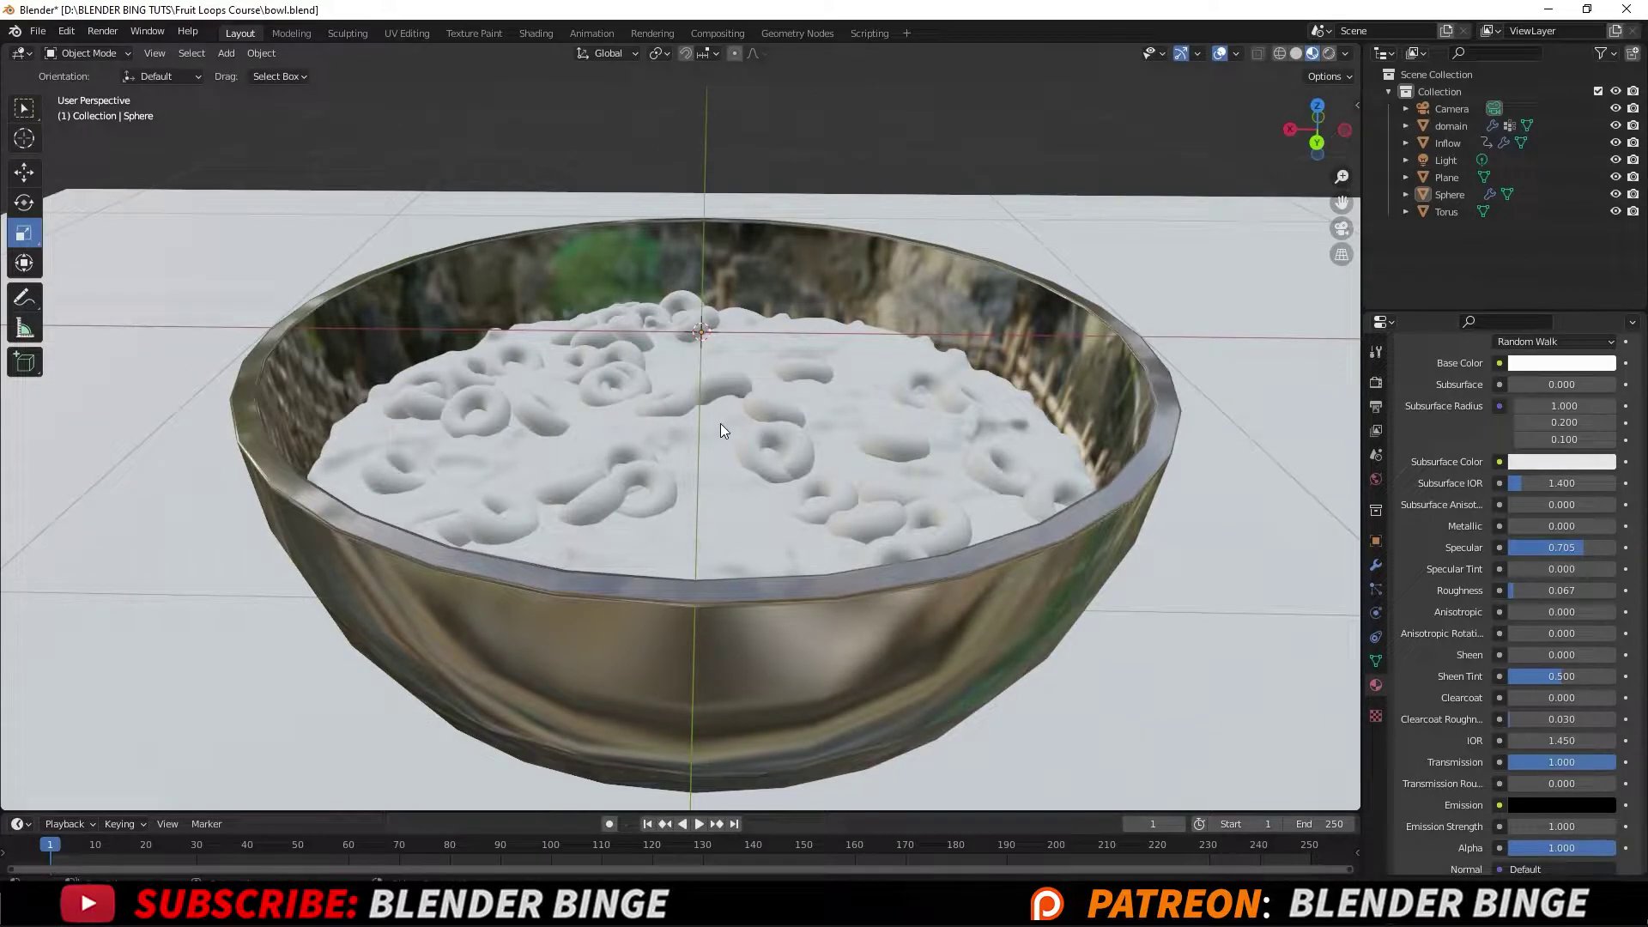
pyautogui.scroll(-5, 719, 424)
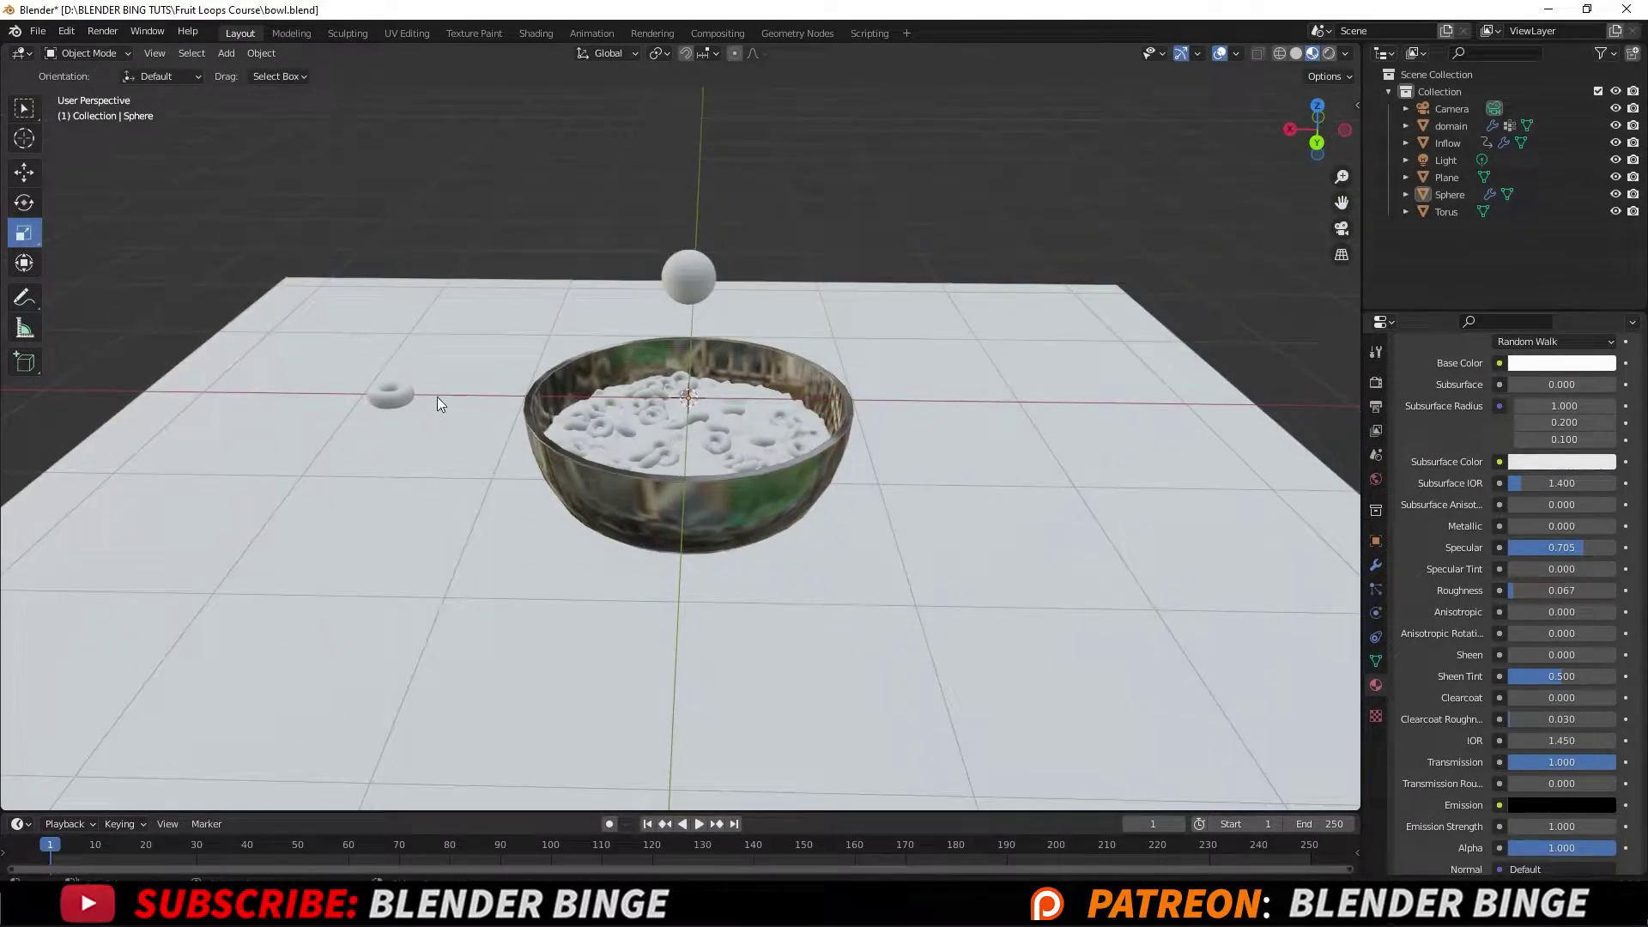
# Create a new material on the torus named 'fruit_loops_shader'.
pyautogui.click(404, 393)
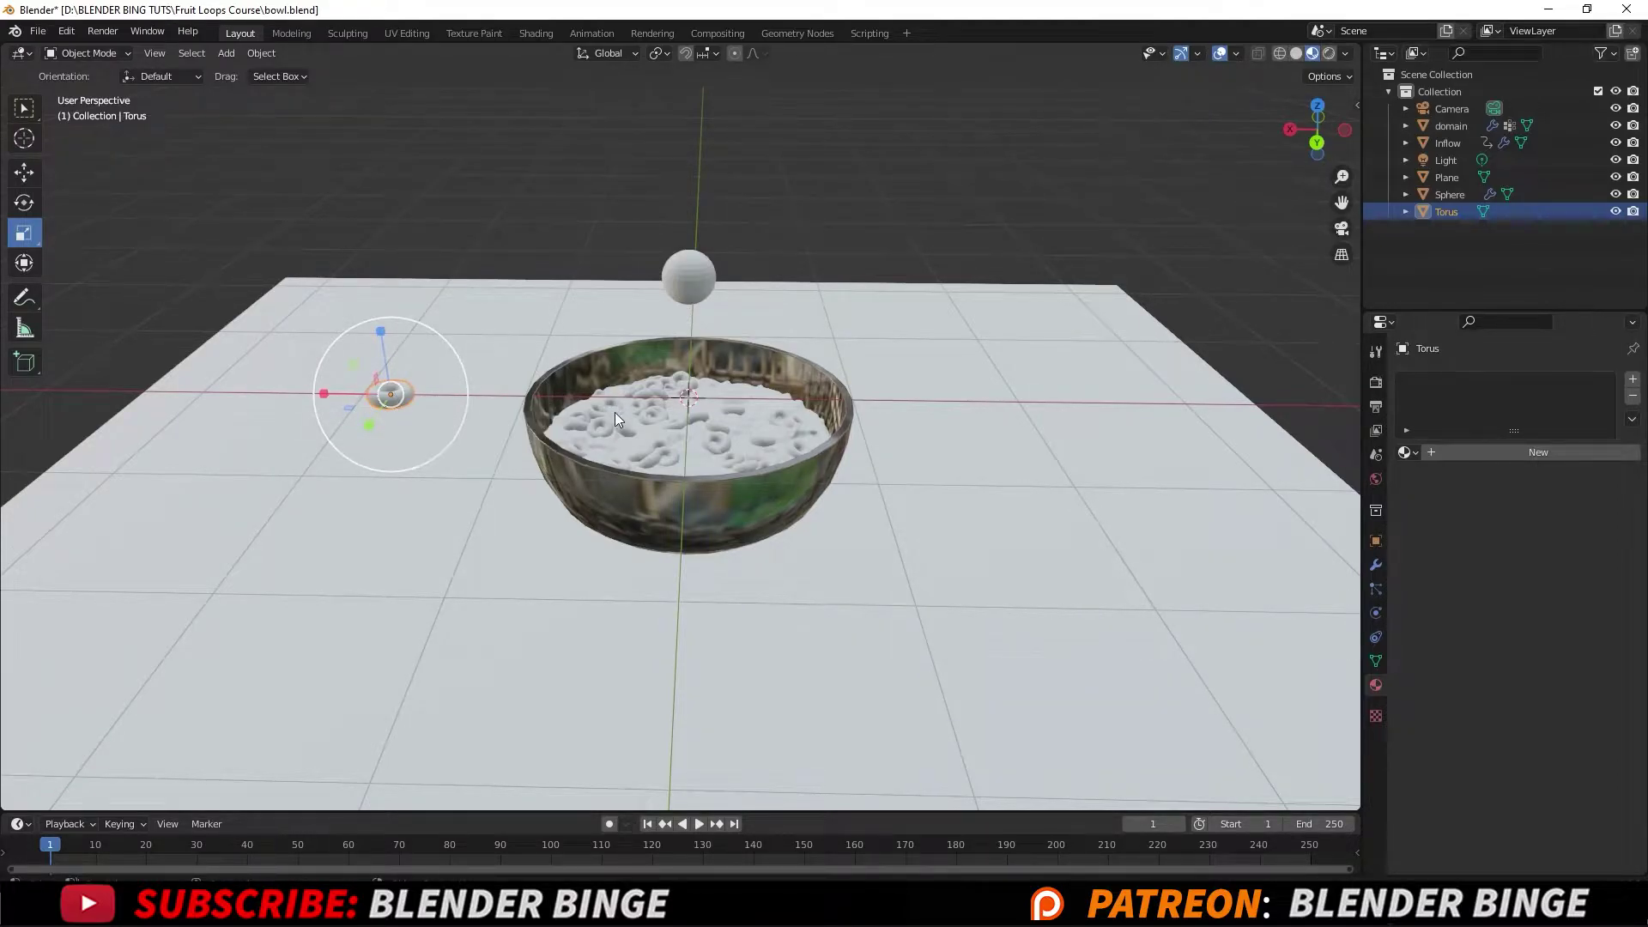
pyautogui.click(1486, 451)
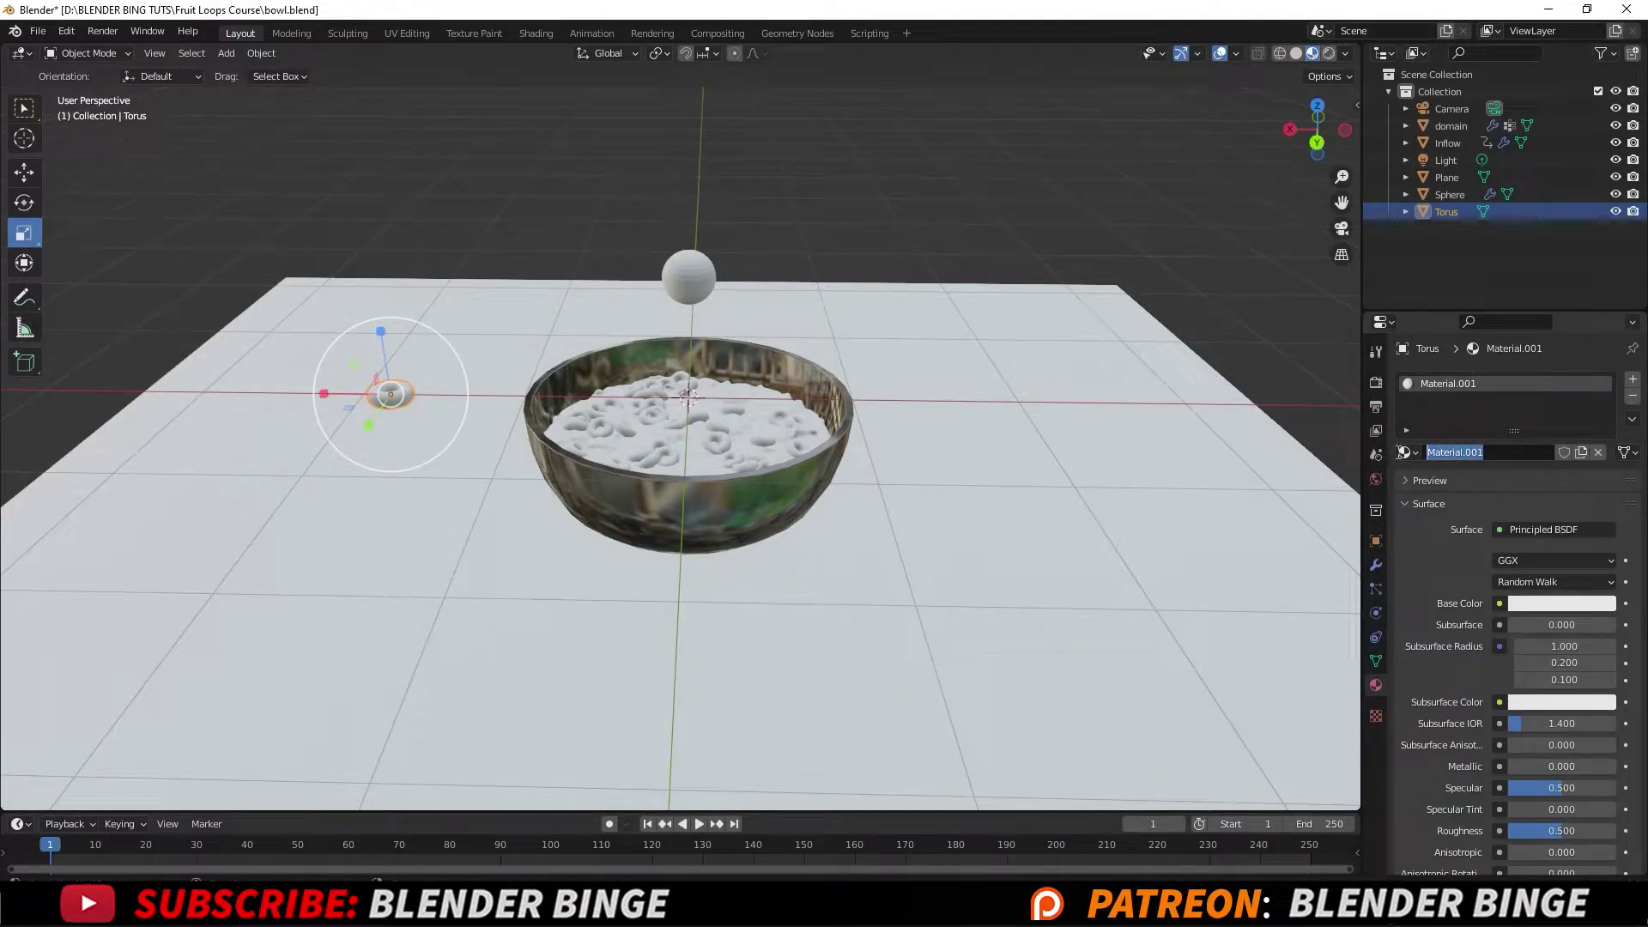
pyautogui.write('fruit_loops_shader')
pyautogui.press('Return')
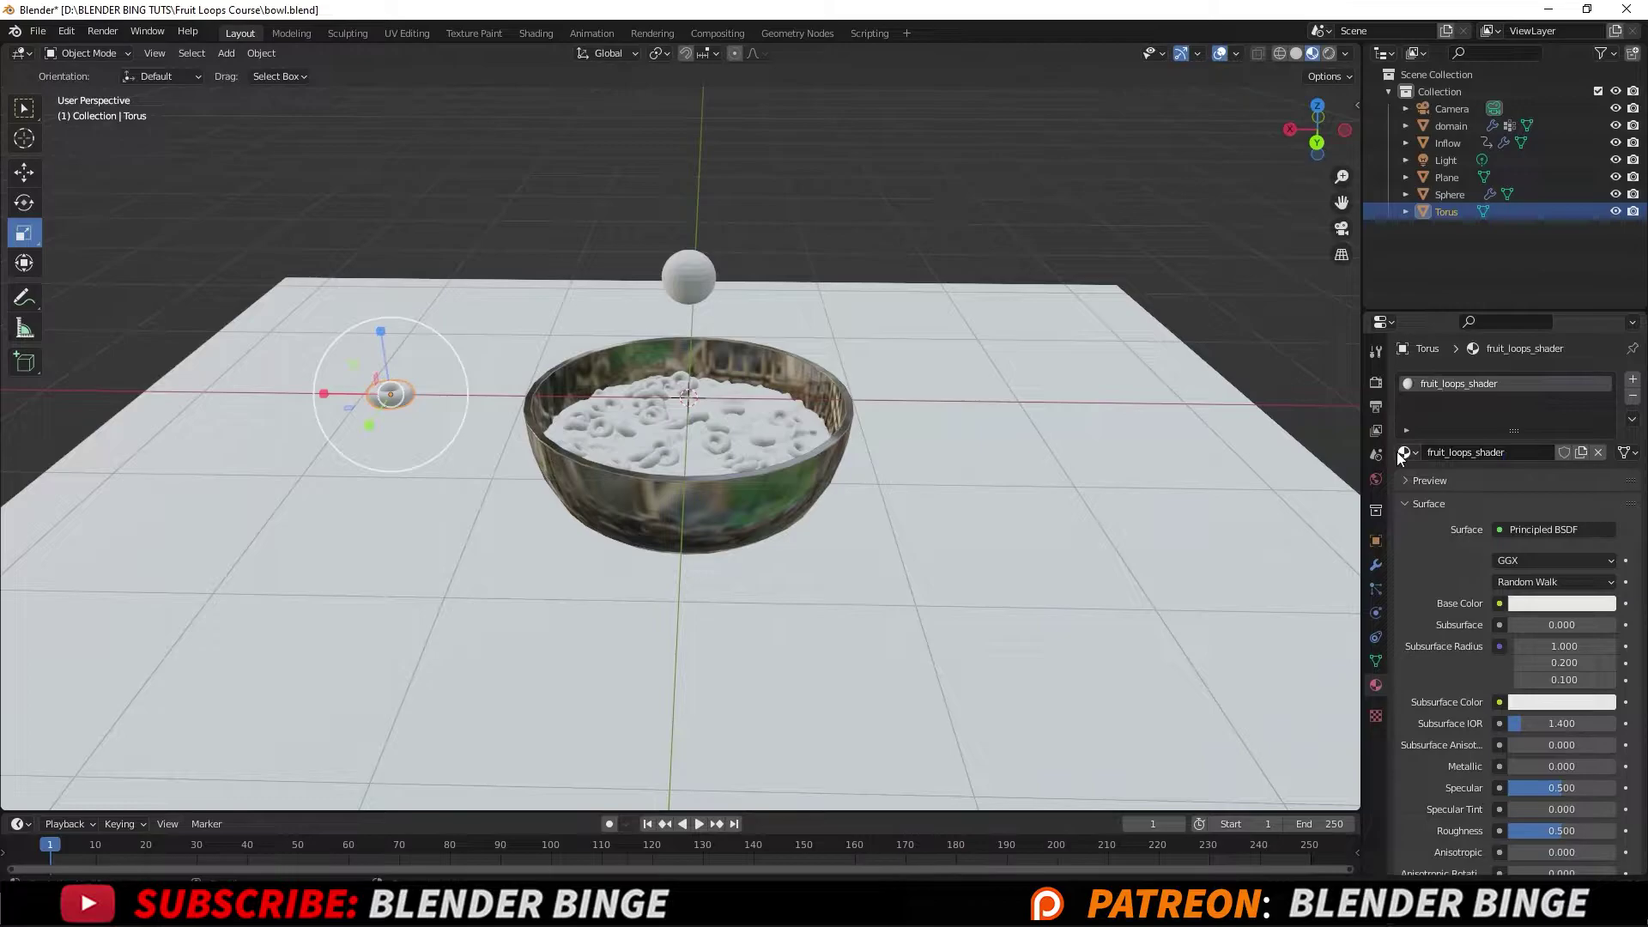
# Set the fruit_loops_shader base colour to red.
pyautogui.click(1547, 606)
pyautogui.click(1520, 476)
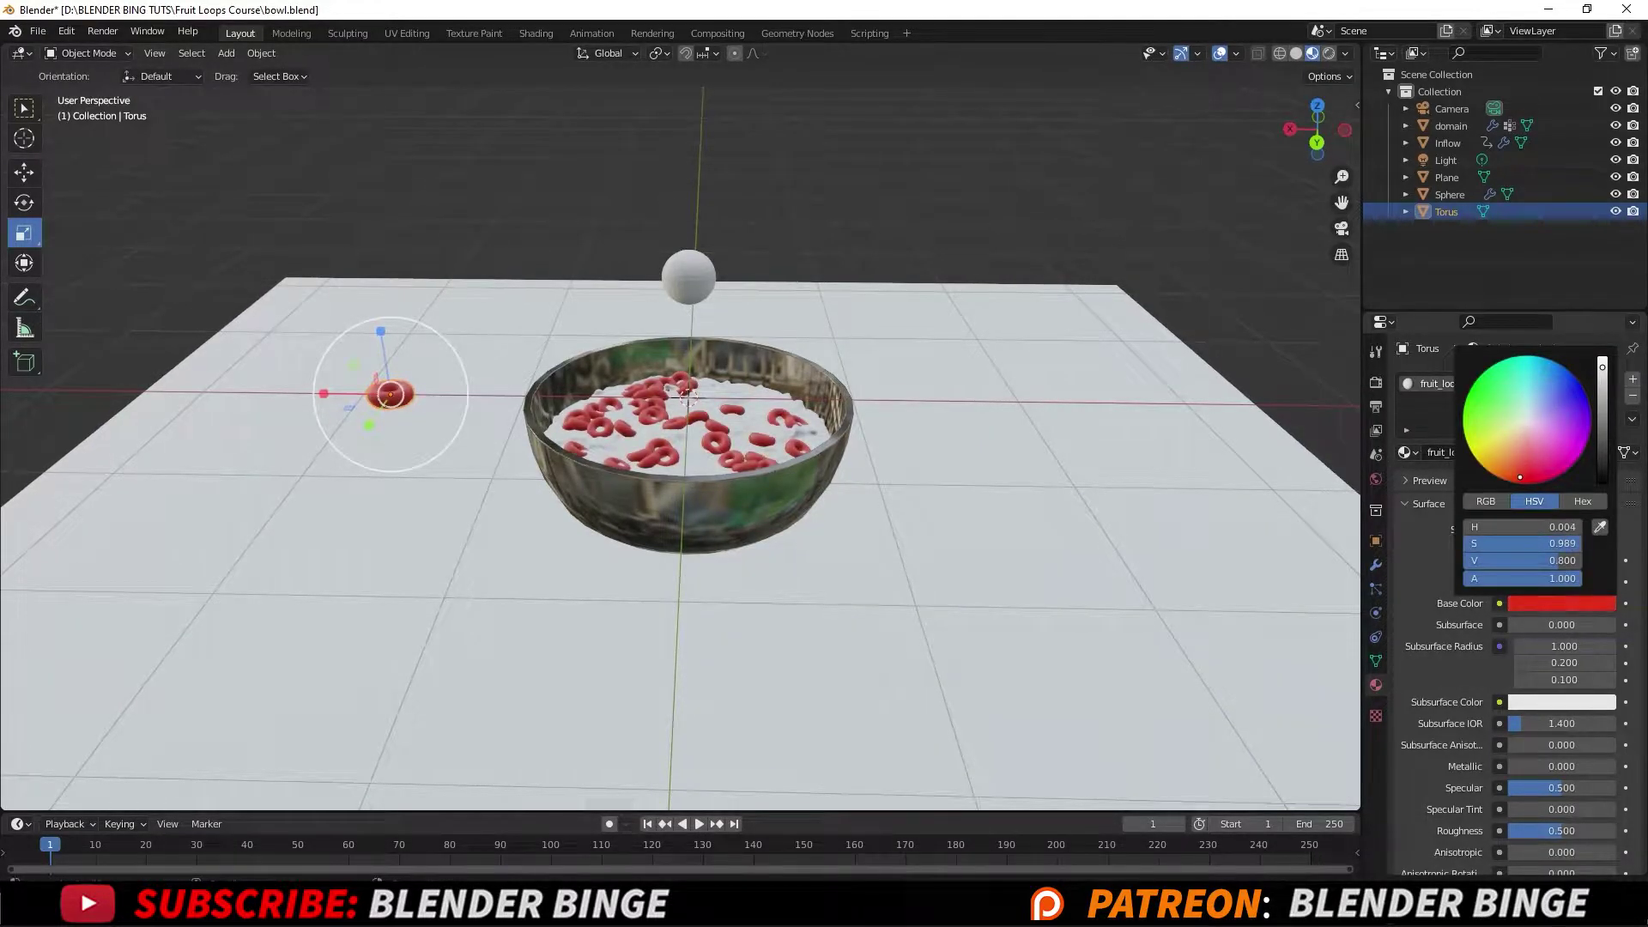
pyautogui.click(1522, 469)
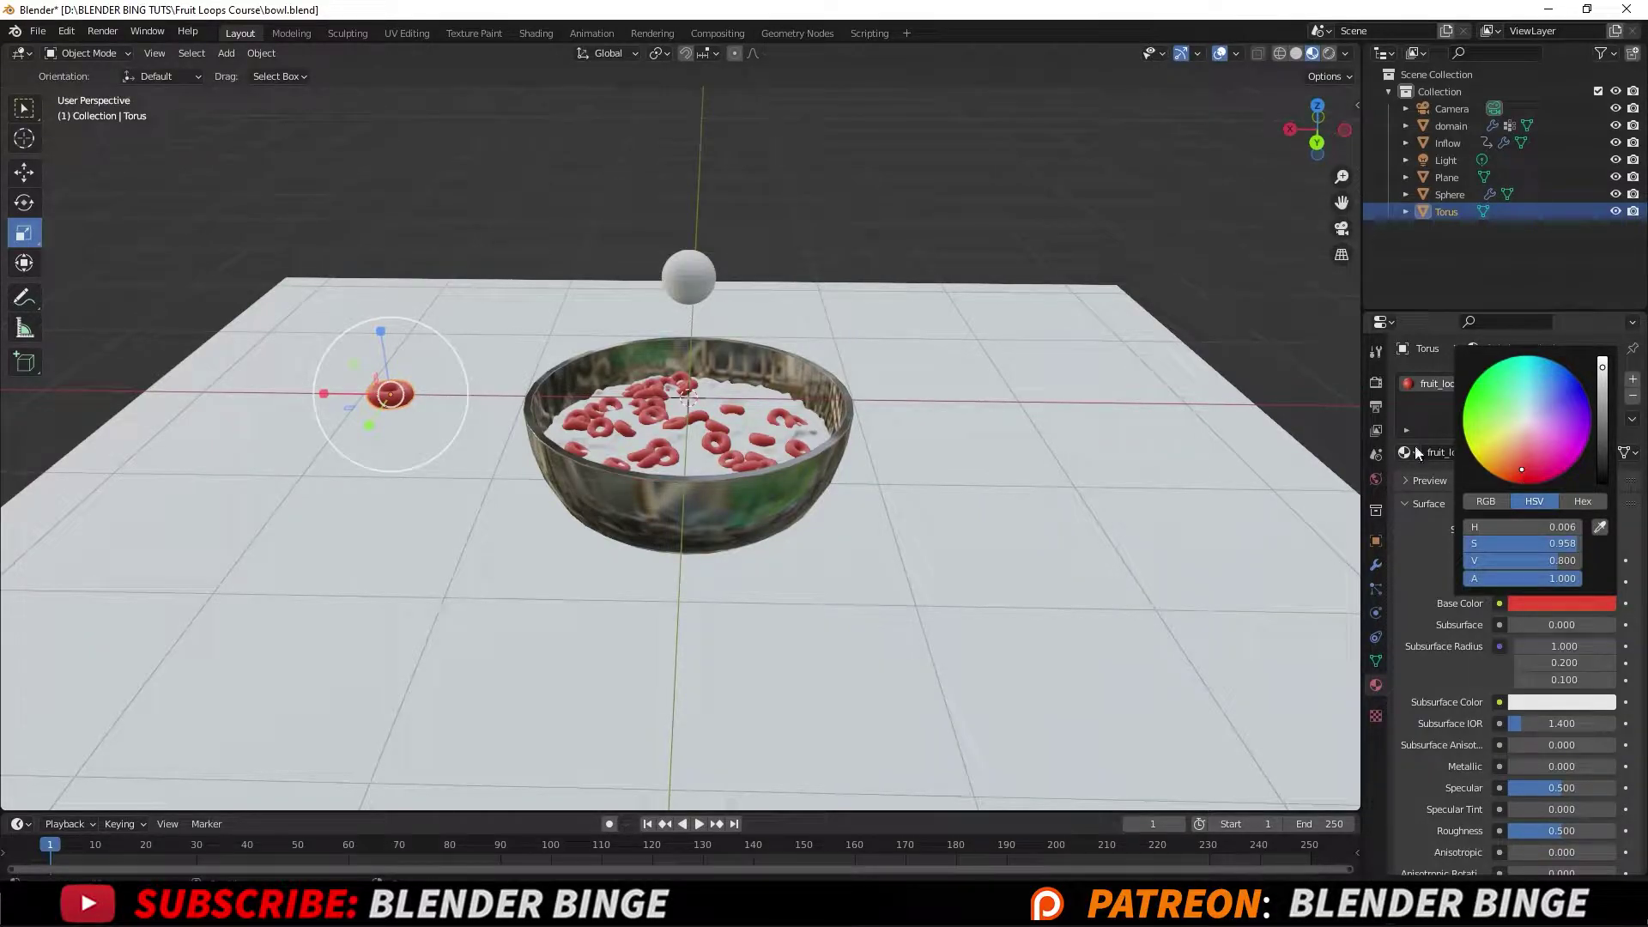
pyautogui.scroll(2, 622, 397)
pyautogui.scroll(2, 649, 410)
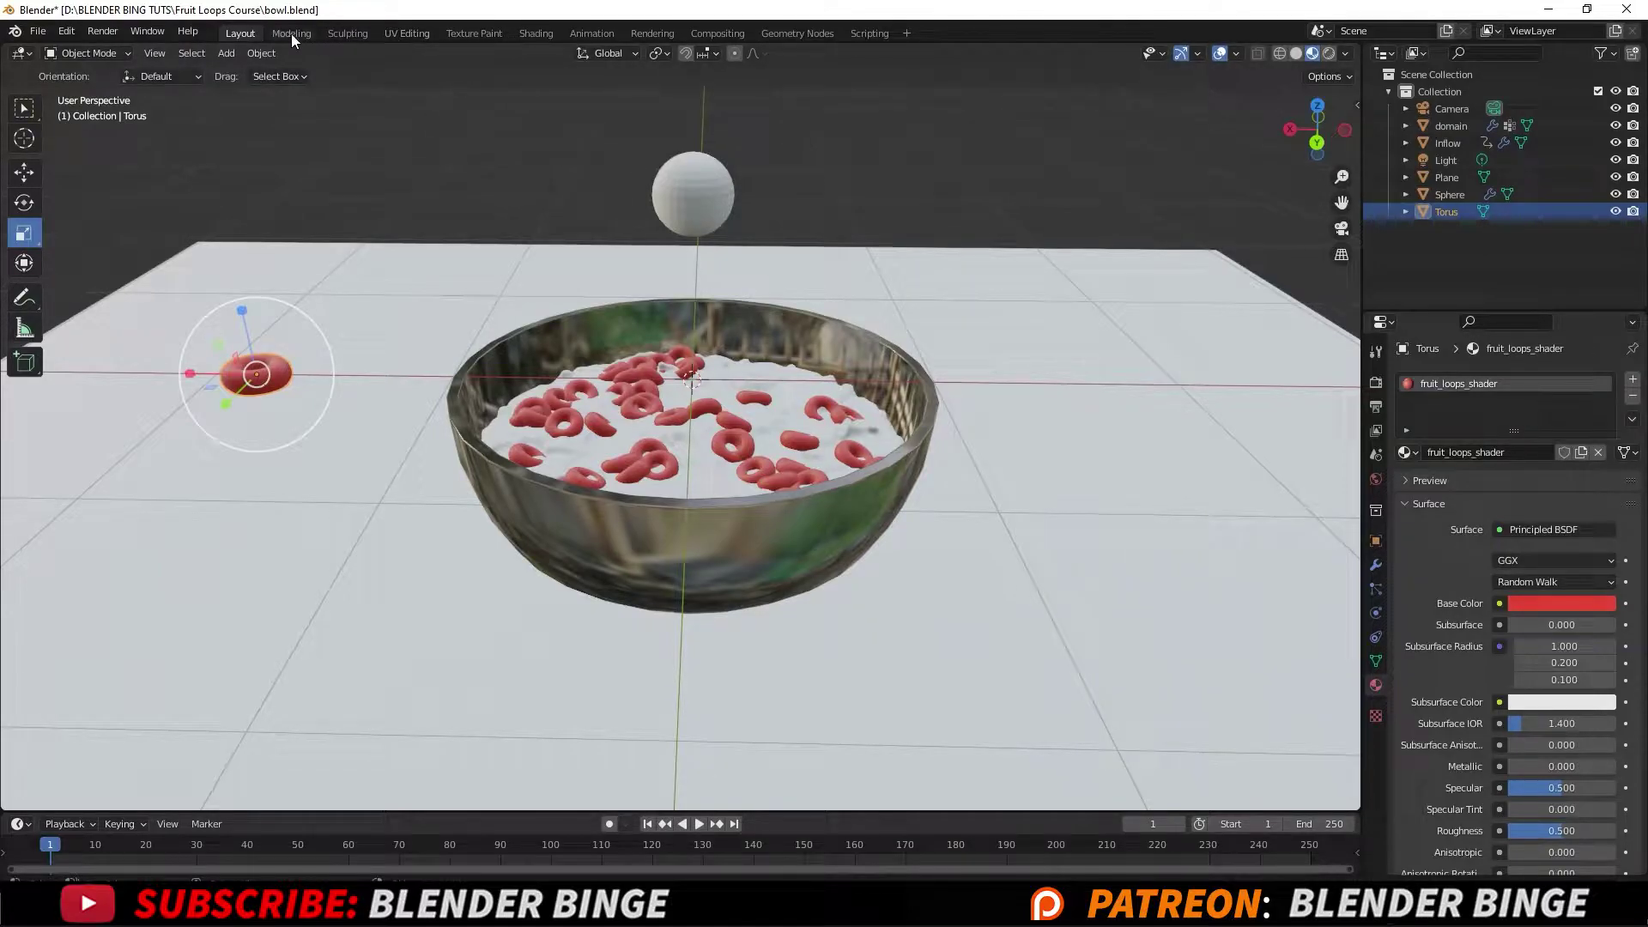
# In the Shading workspace, add an Object Info node left of the Principled BSDF.
pyautogui.click(538, 32)
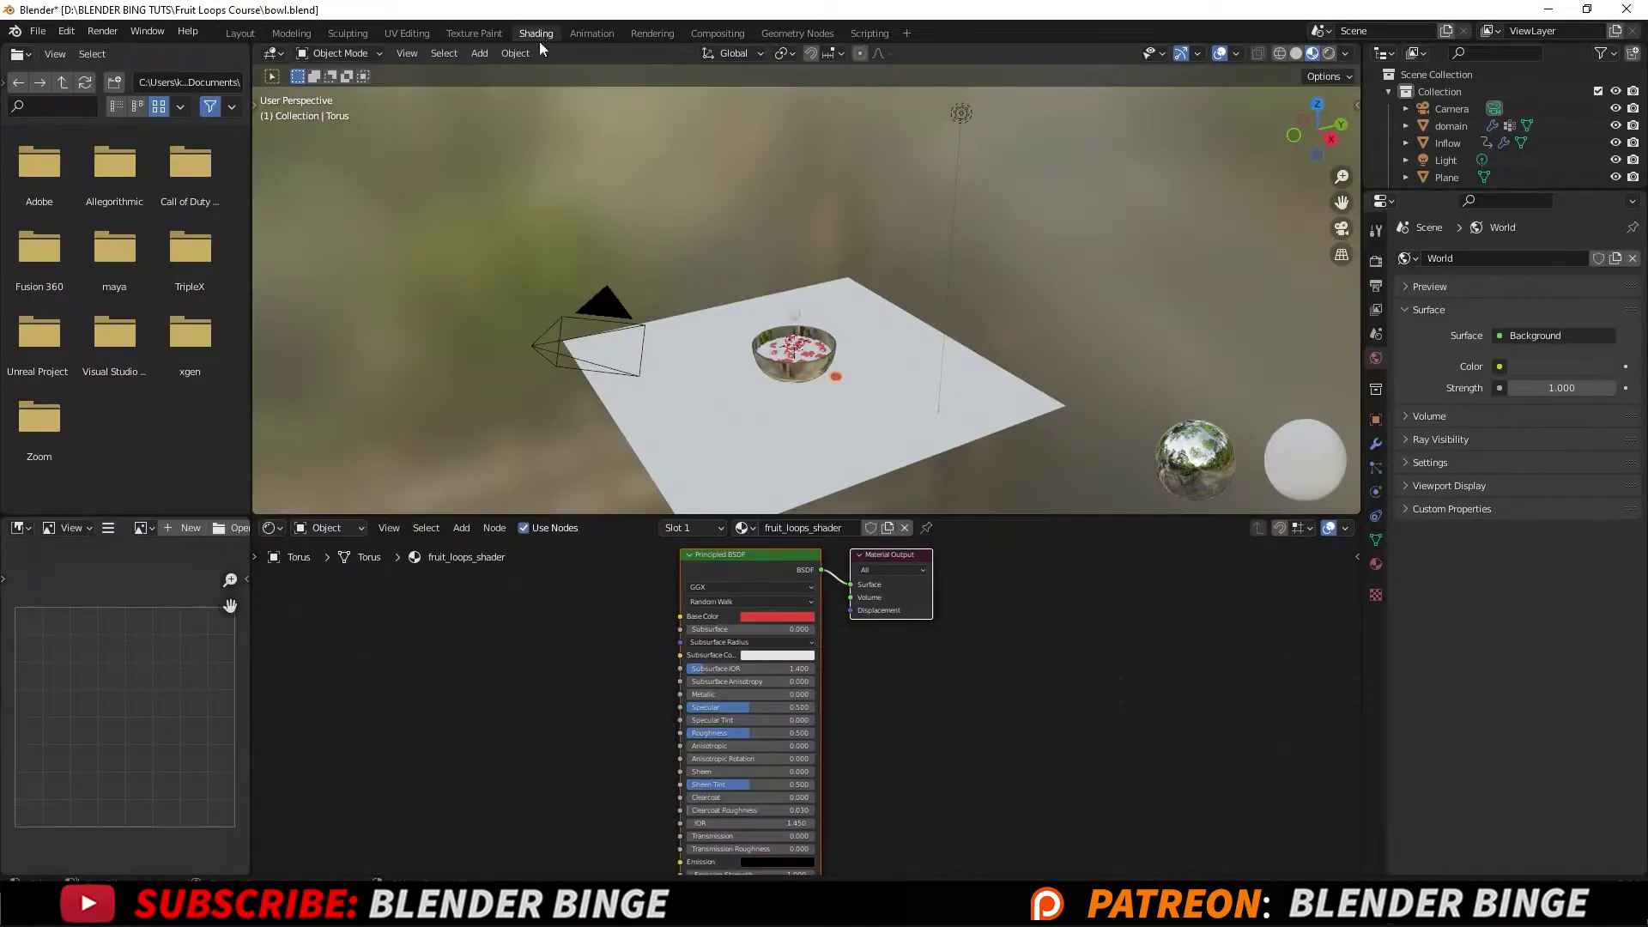
pyautogui.moveTo(709, 605); pyautogui.dragTo(771, 617, button='middle')
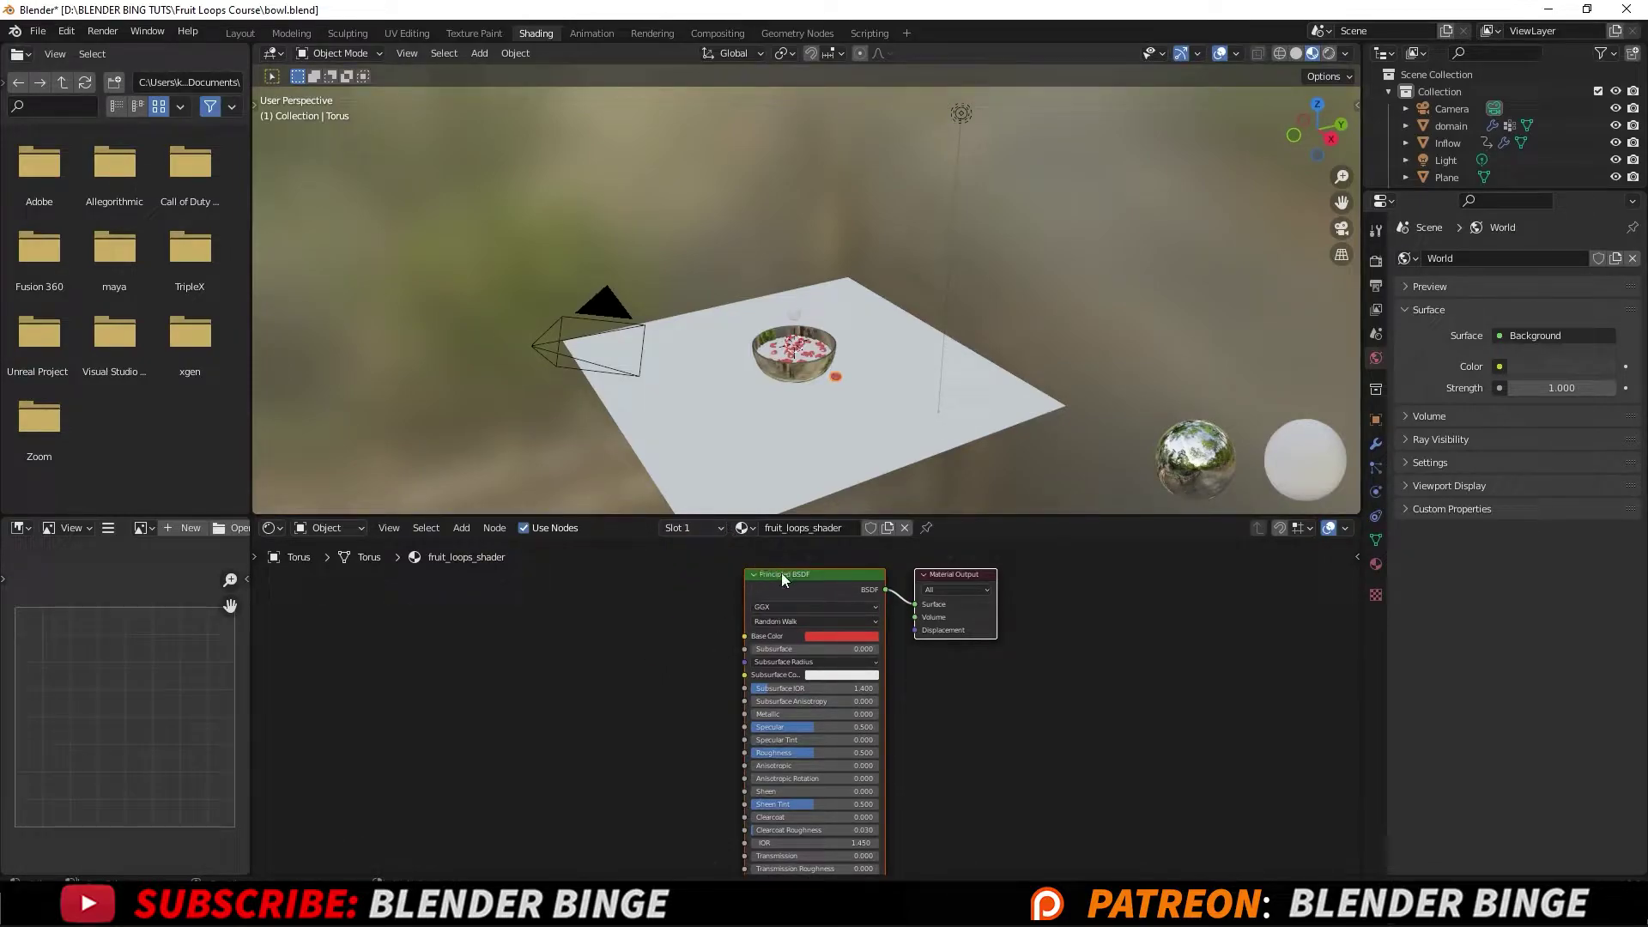
pyautogui.moveTo(781, 573); pyautogui.dragTo(774, 575)
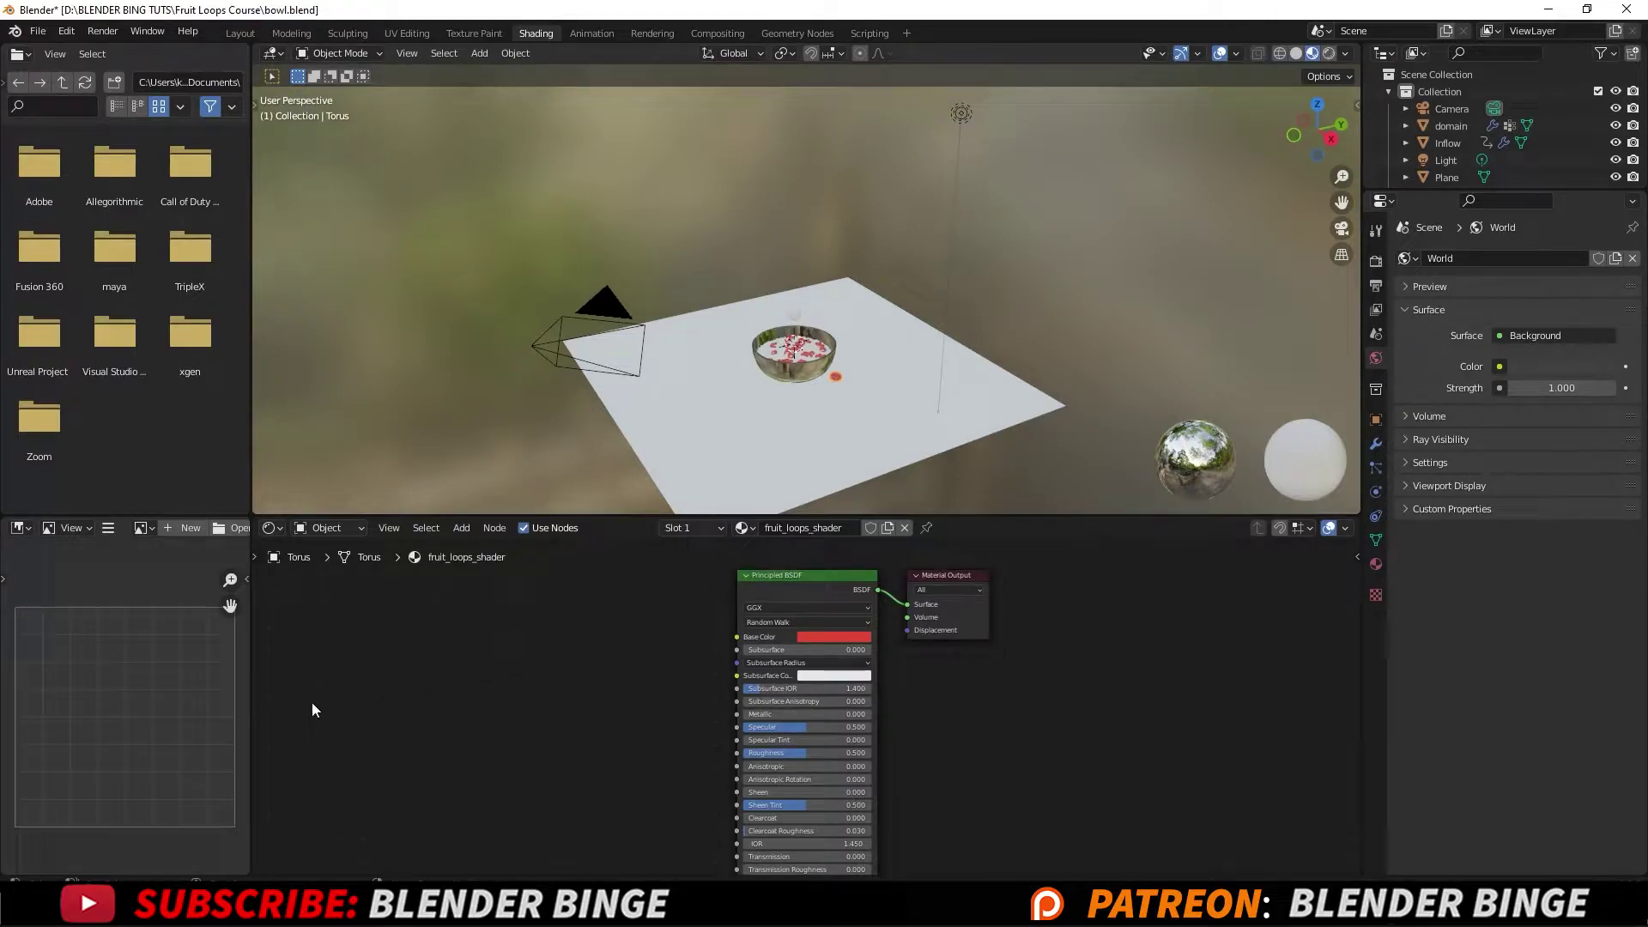
pyautogui.hotkey('shift', 'a')
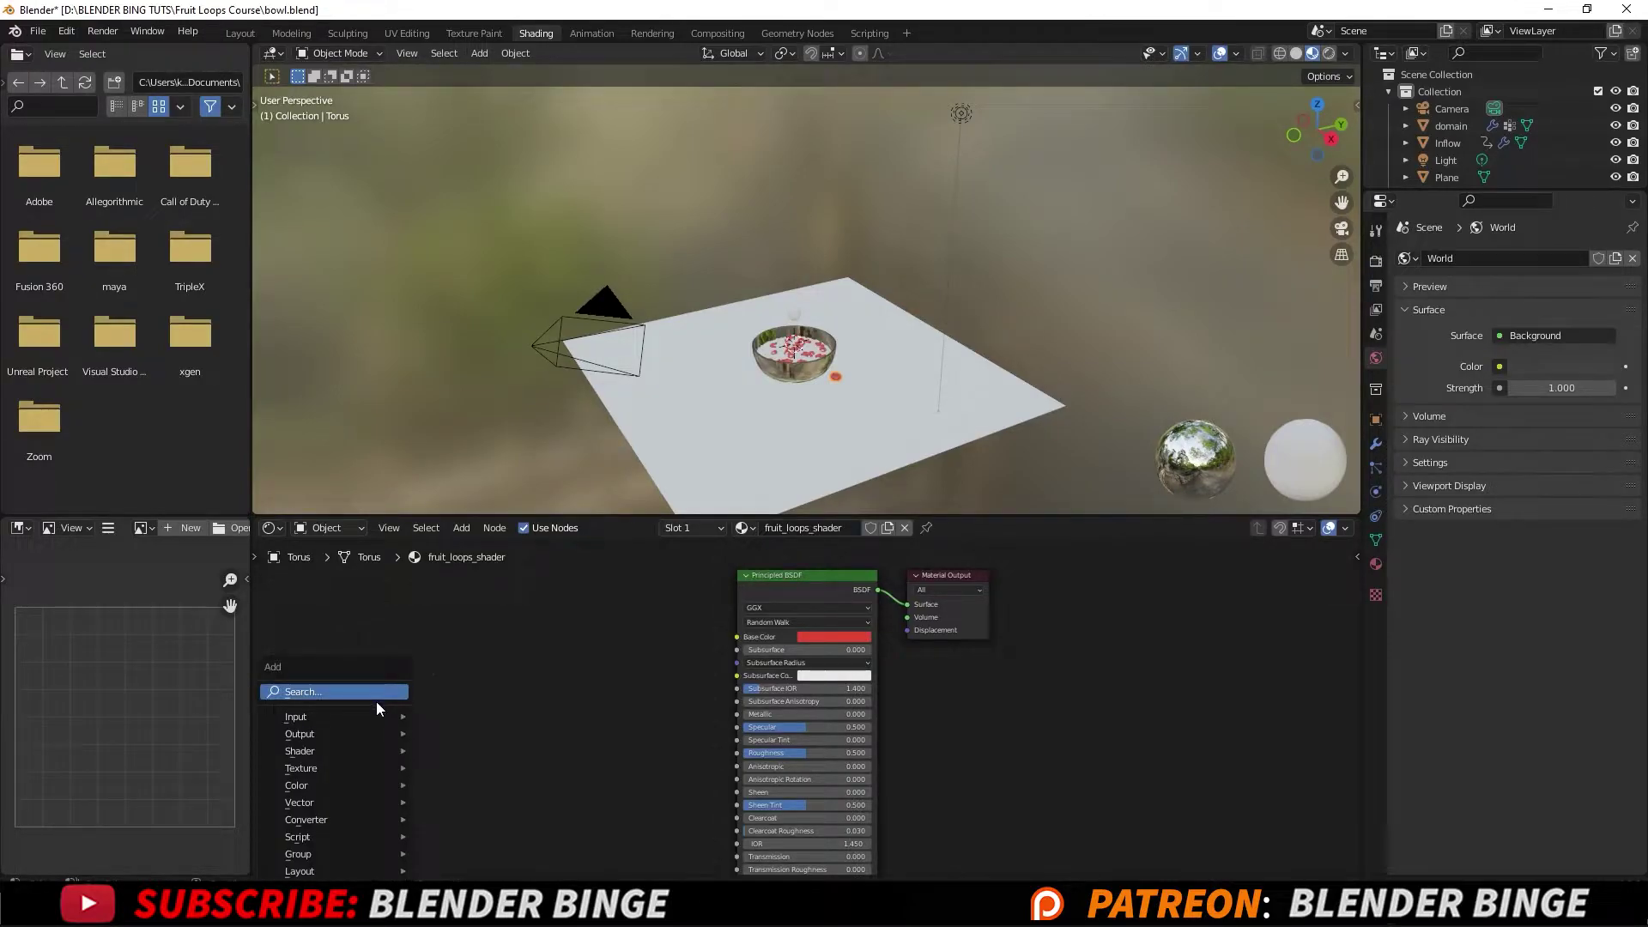
pyautogui.moveTo(372, 714)
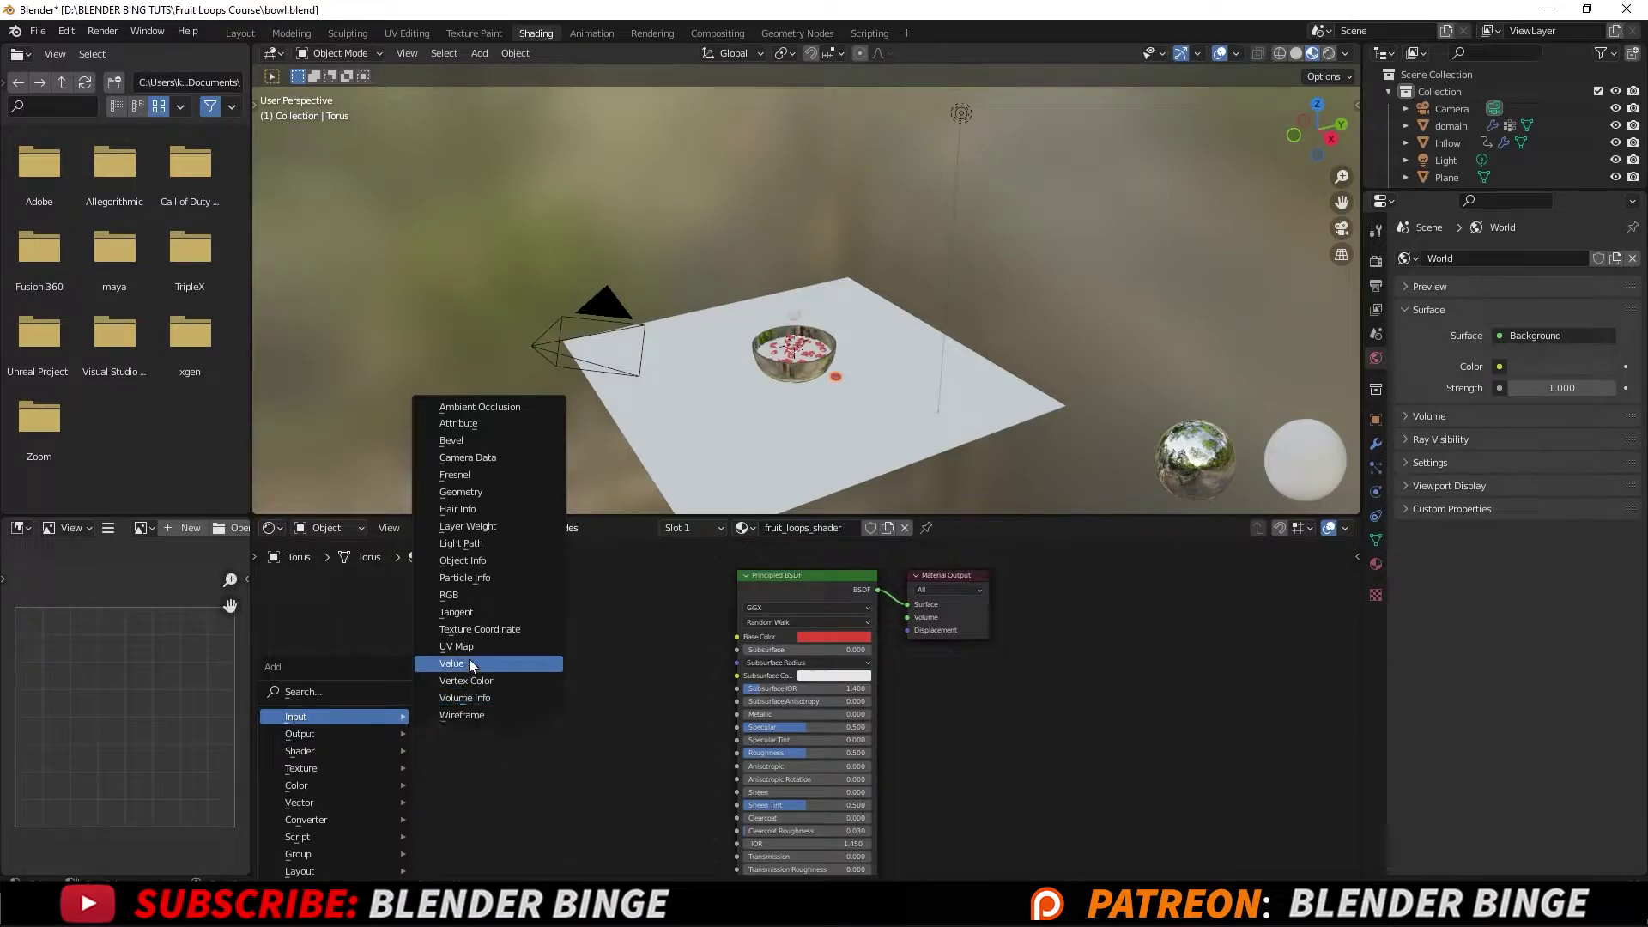
pyautogui.click(484, 559)
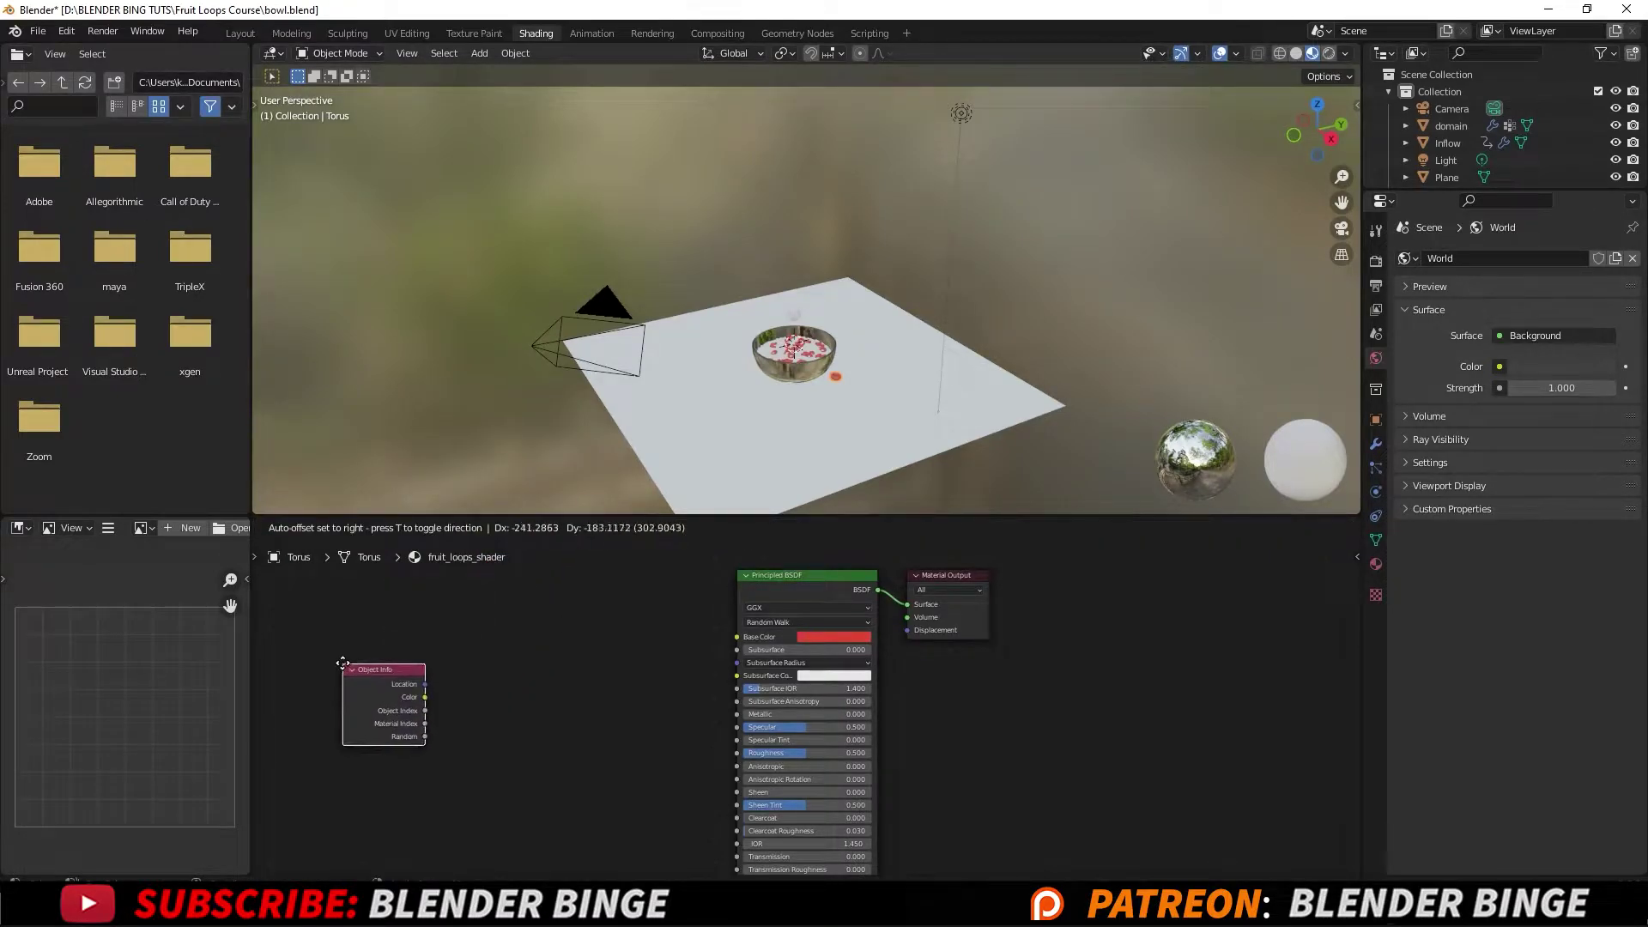
pyautogui.click(358, 654)
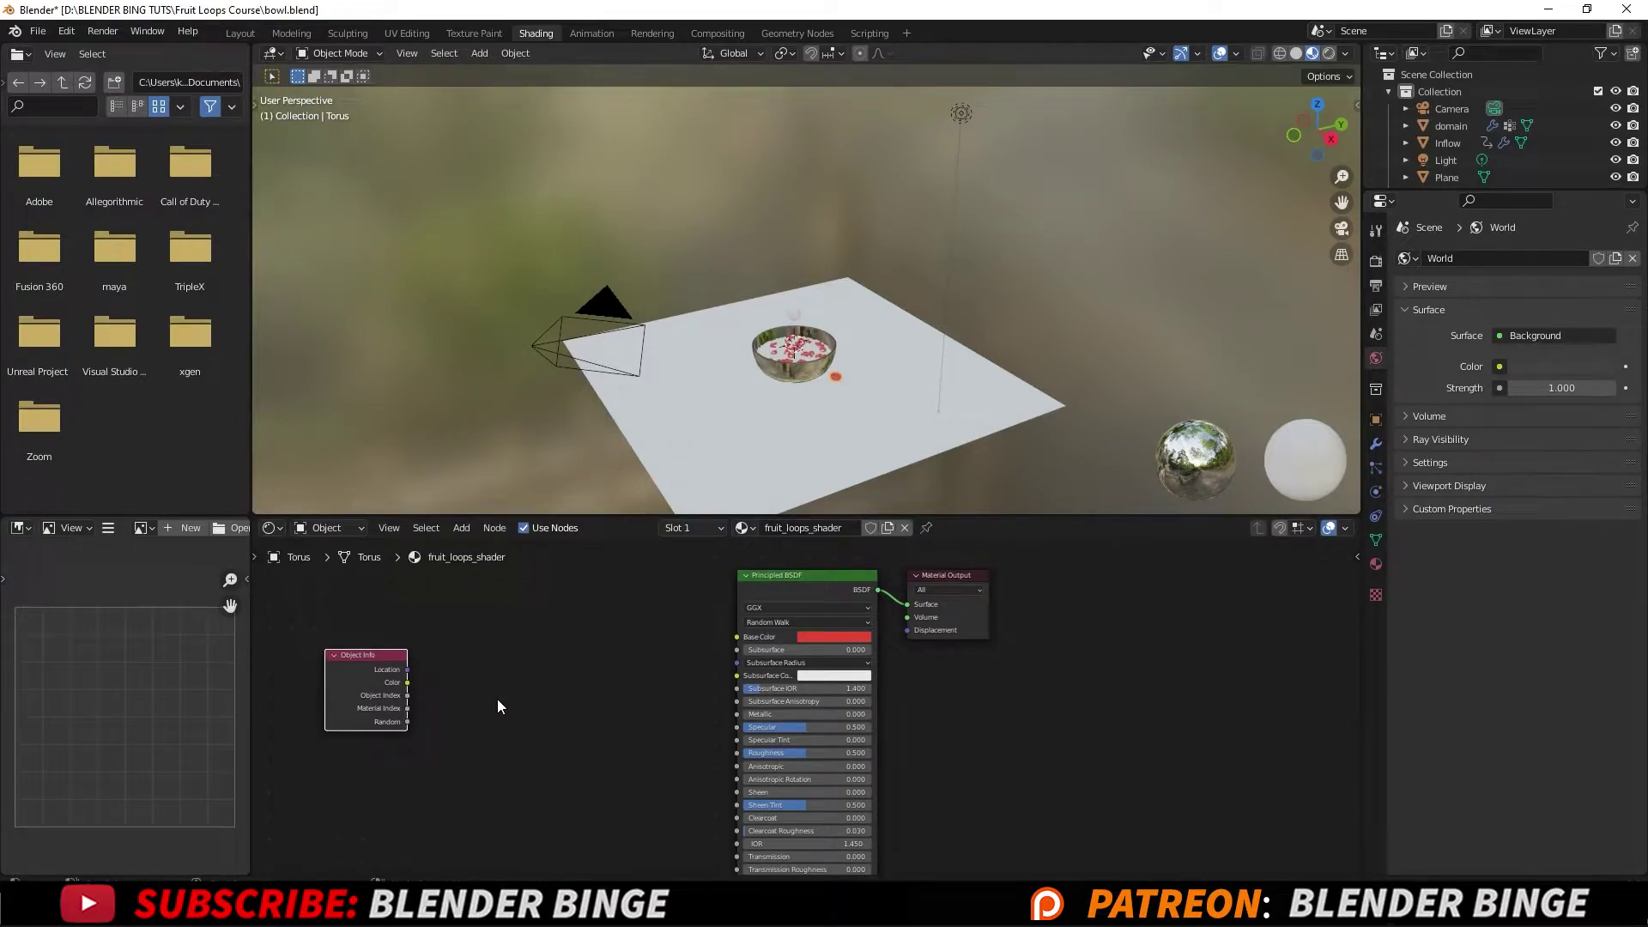
# Add a ColorRamp node between Object Info and the Principled BSDF.
pyautogui.hotkey('shift', 'a')
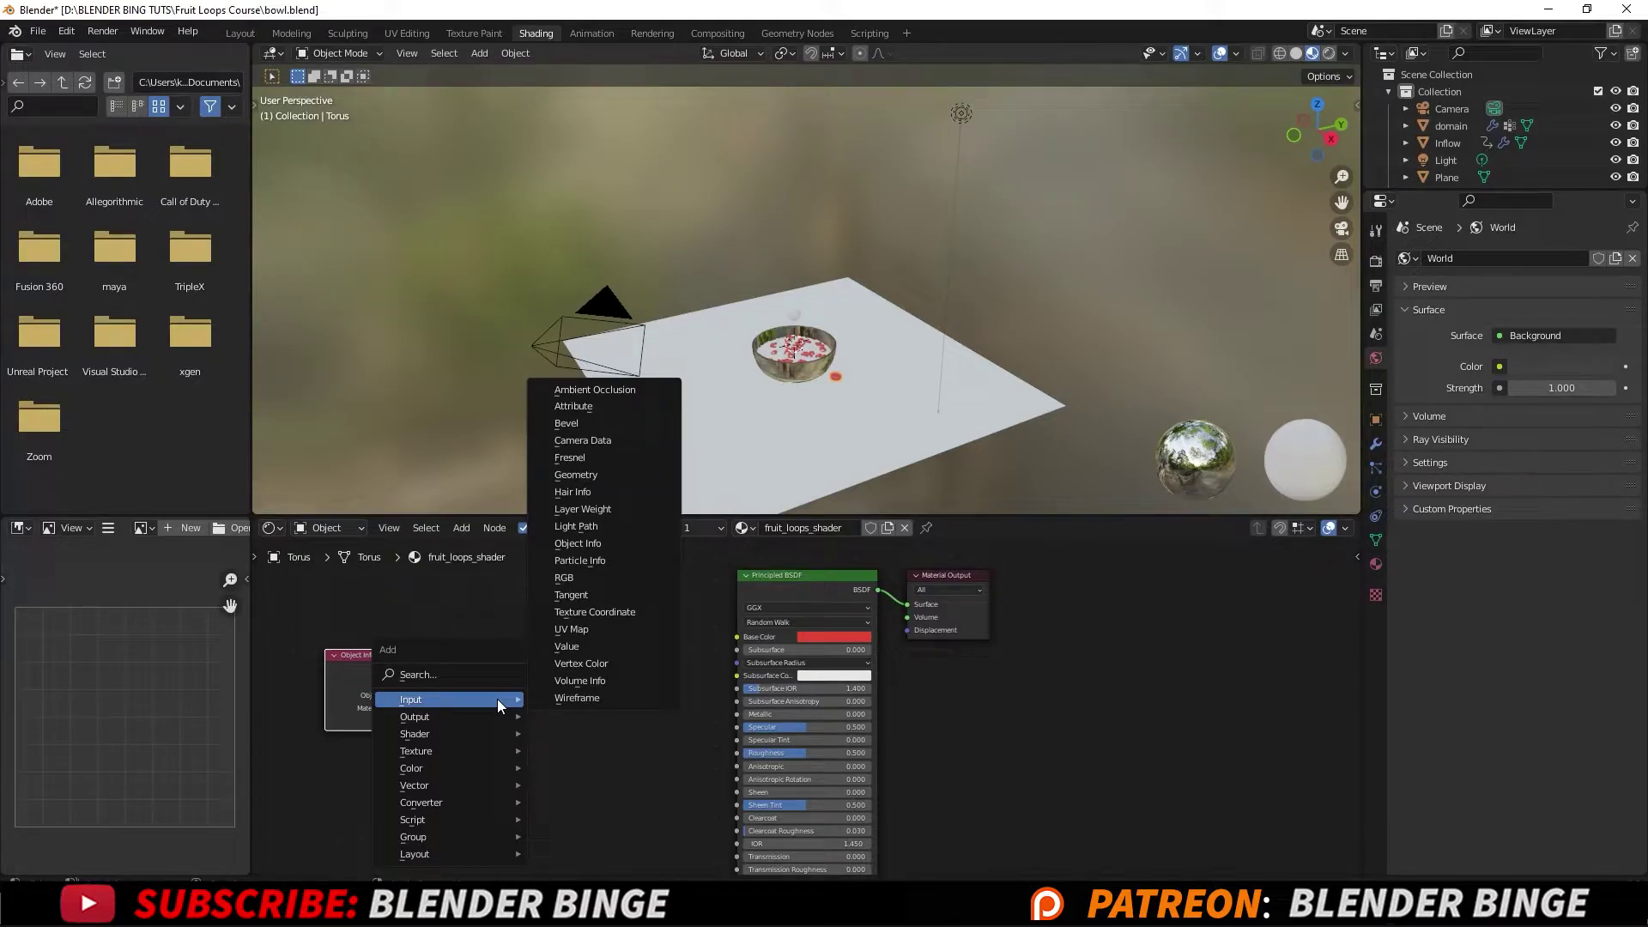
pyautogui.moveTo(498, 804)
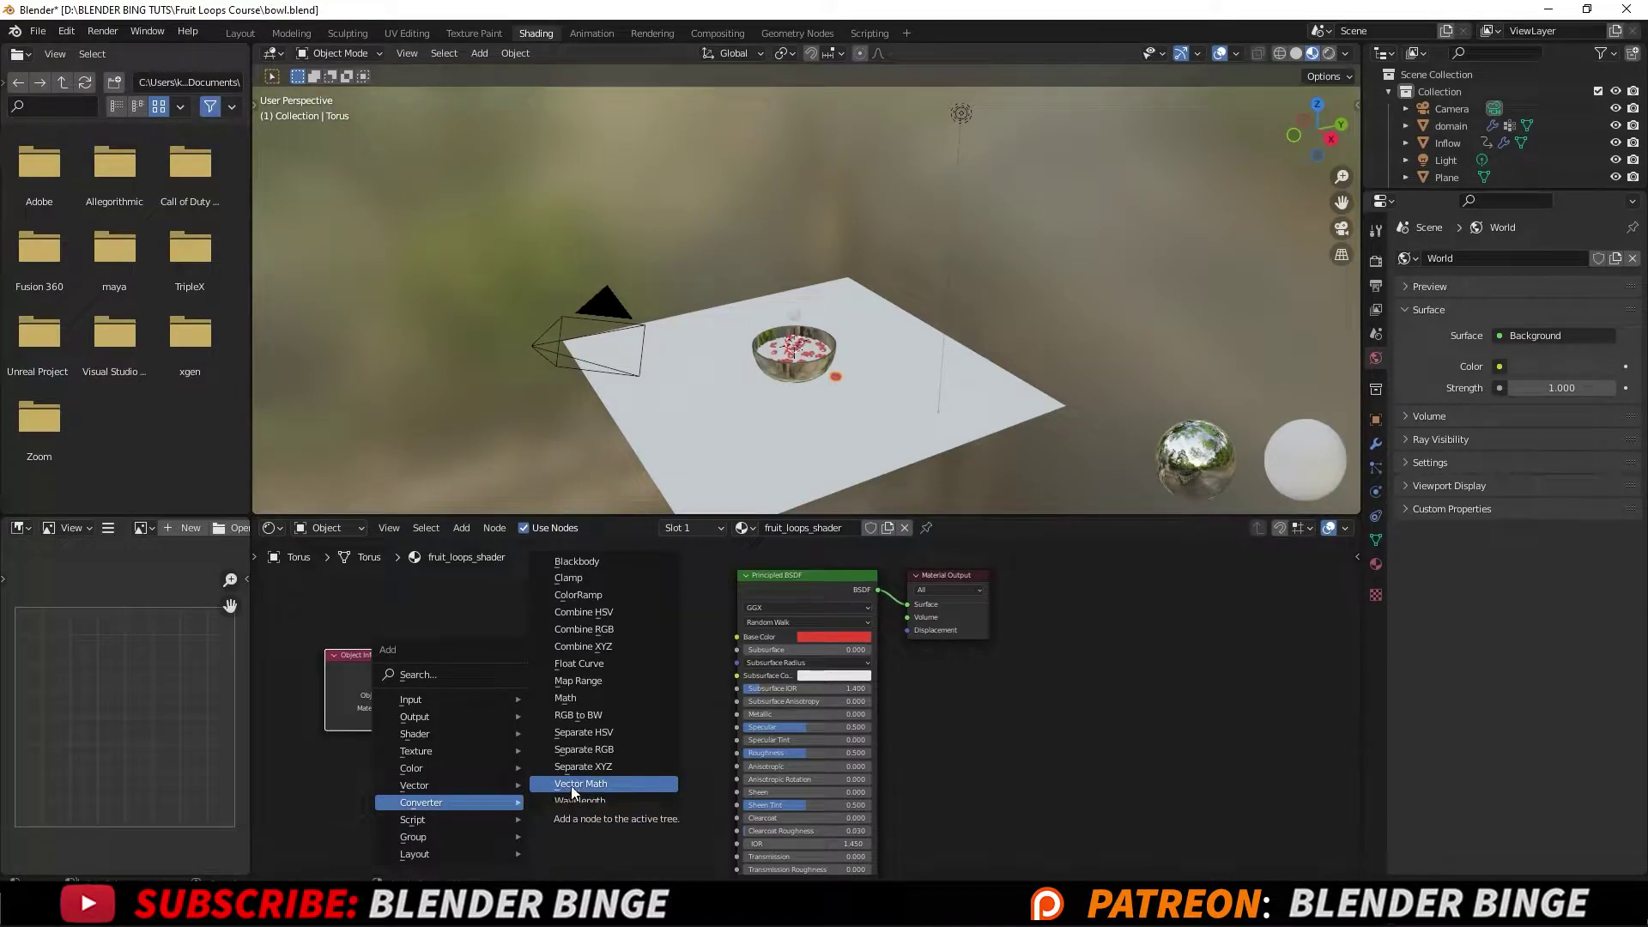
pyautogui.click(582, 596)
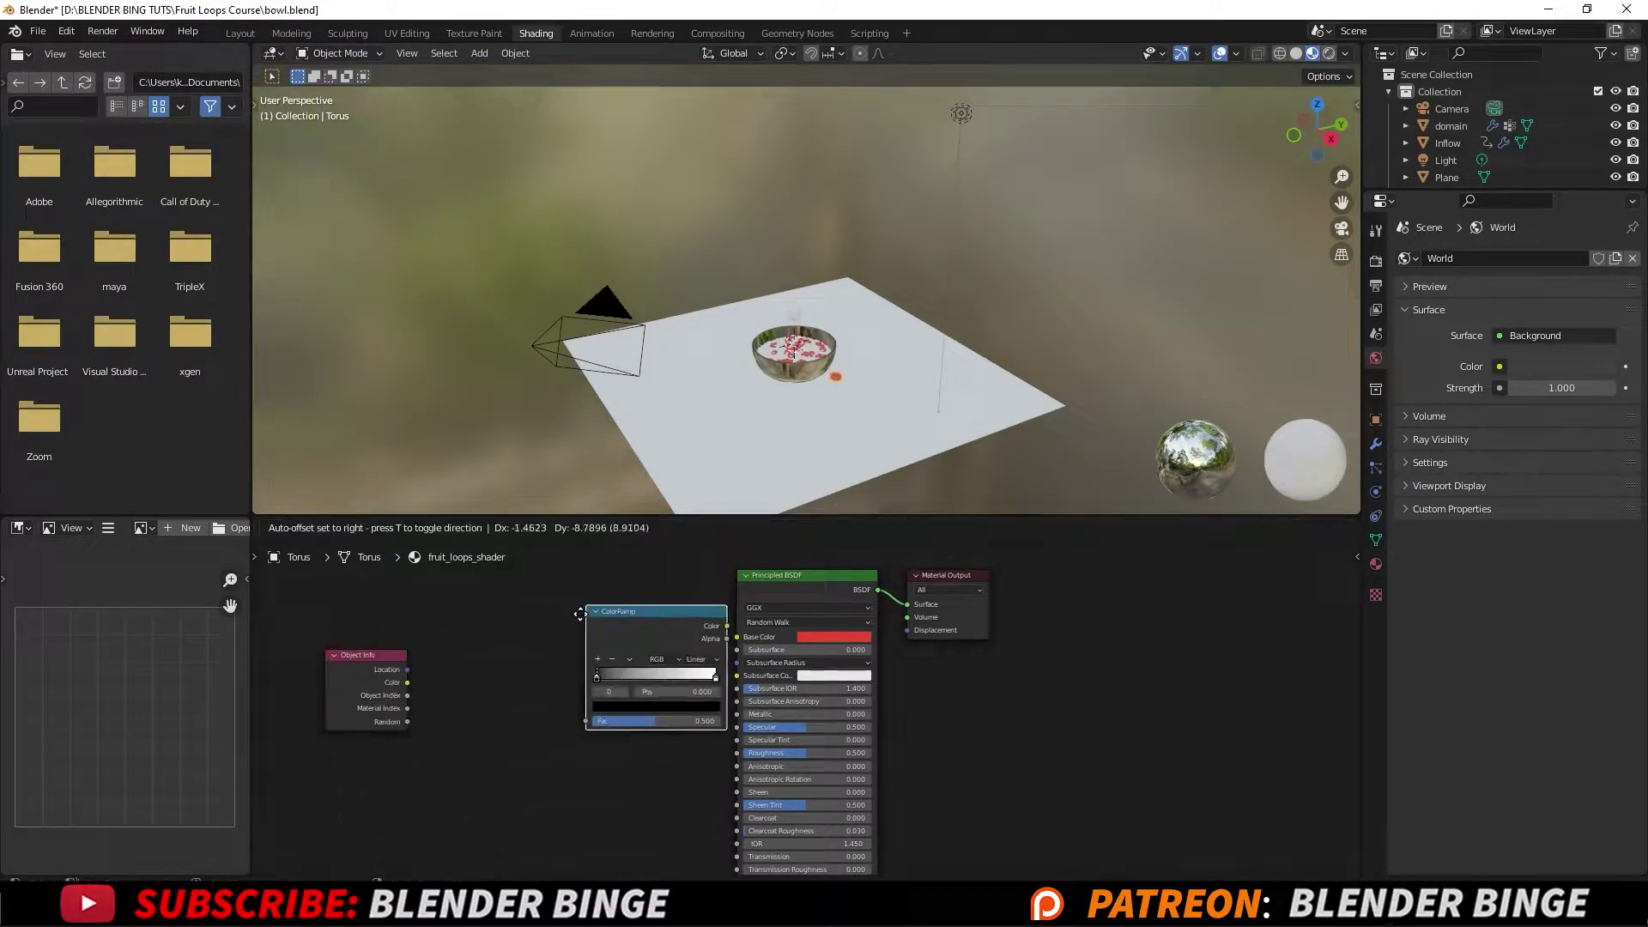
pyautogui.click(484, 675)
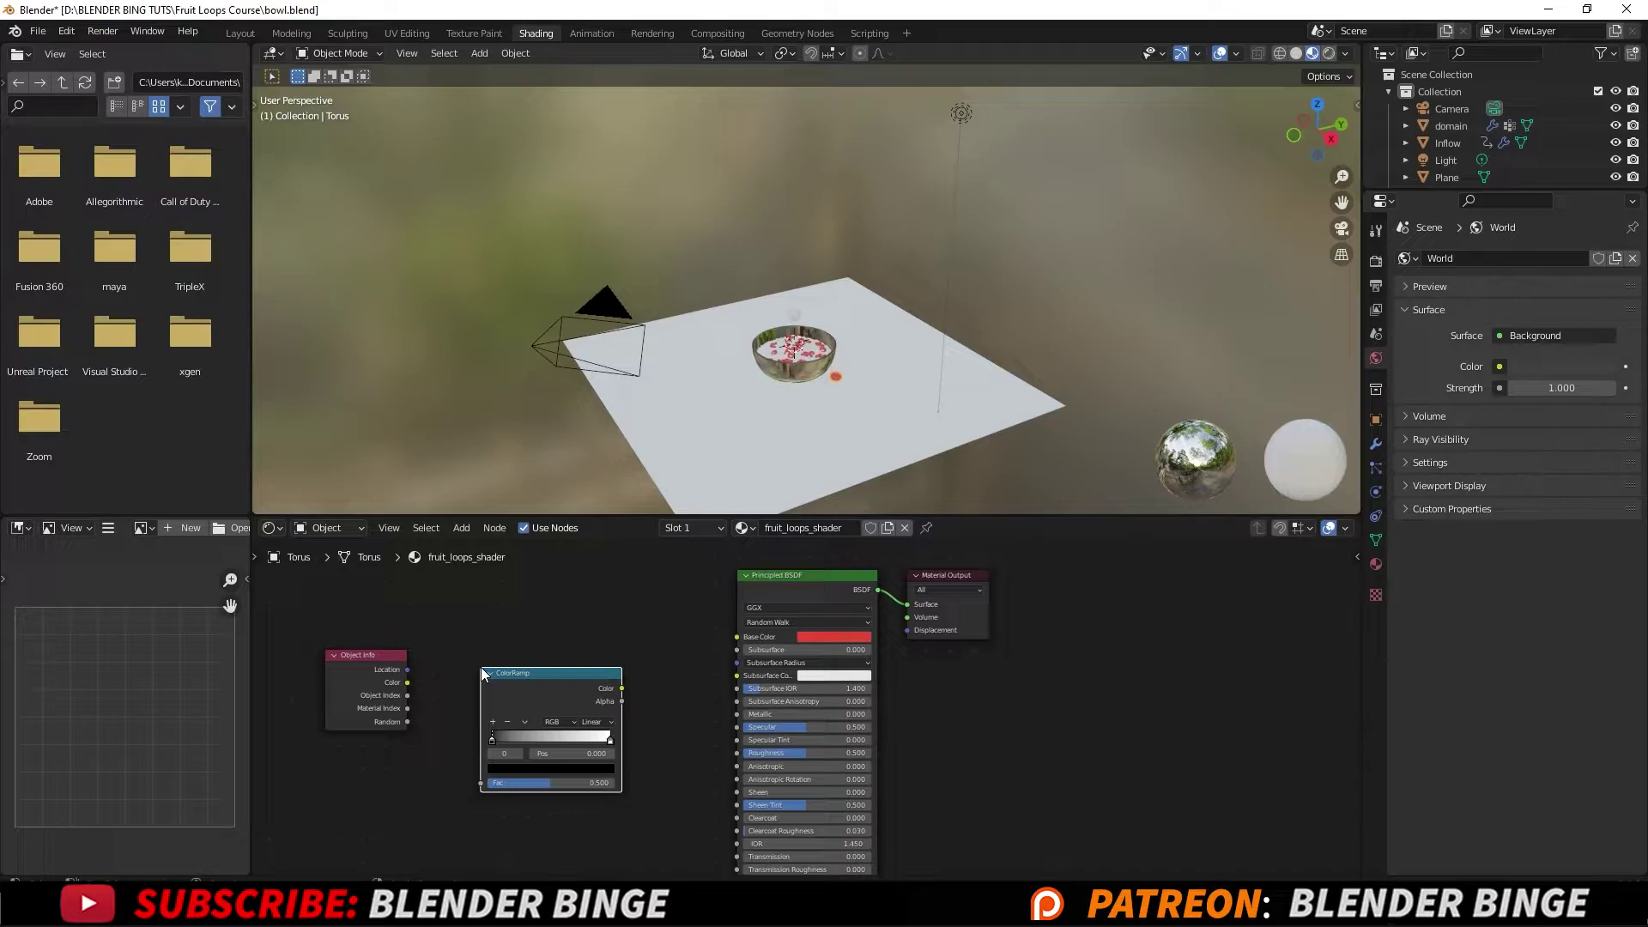
# Connect Object Info Random to ColorRamp Fac, and ColorRamp Color to Base Color.
pyautogui.click(406, 726)
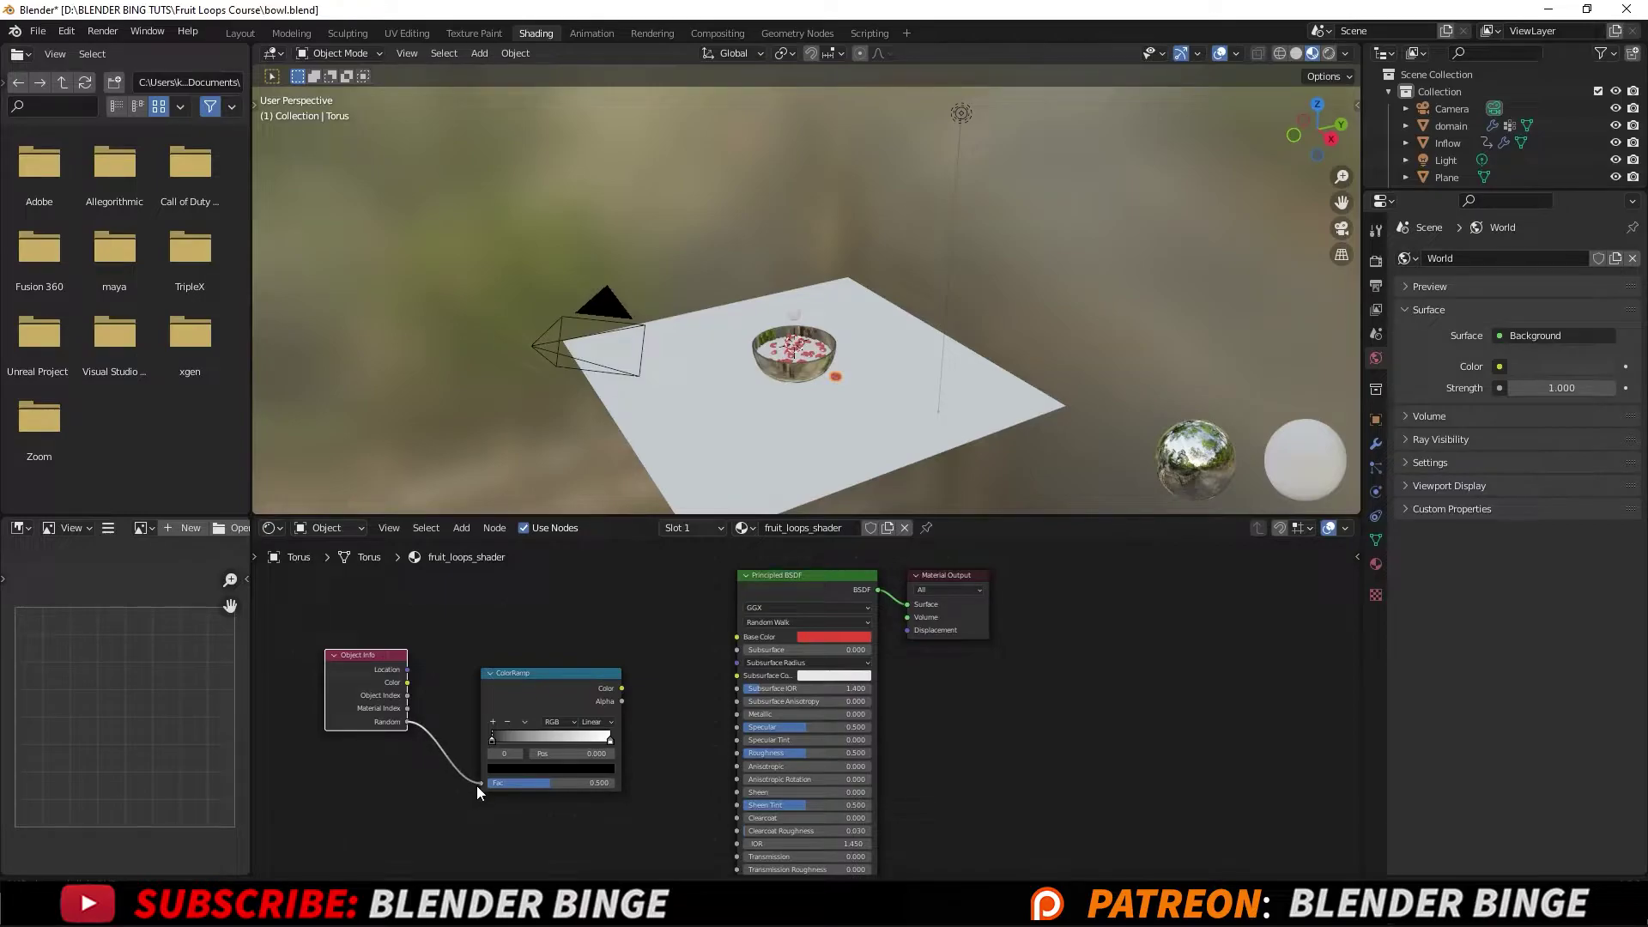
pyautogui.moveTo(477, 786); pyautogui.dragTo(477, 785)
pyautogui.click(620, 685)
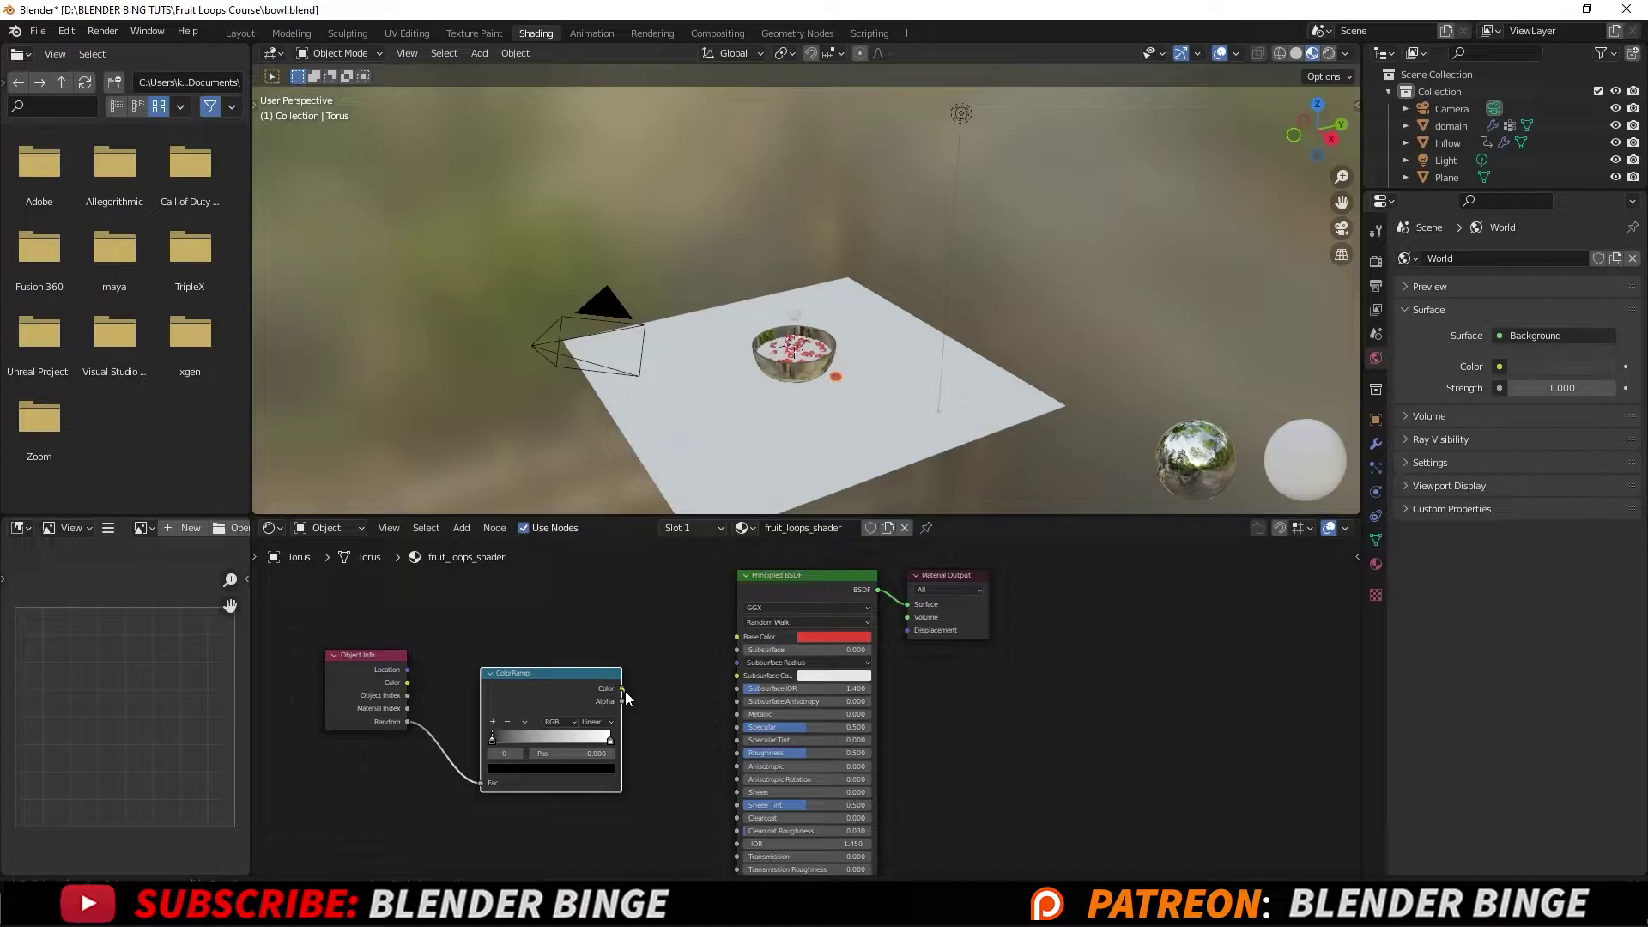
pyautogui.moveTo(714, 656); pyautogui.dragTo(740, 637)
pyautogui.click(799, 581)
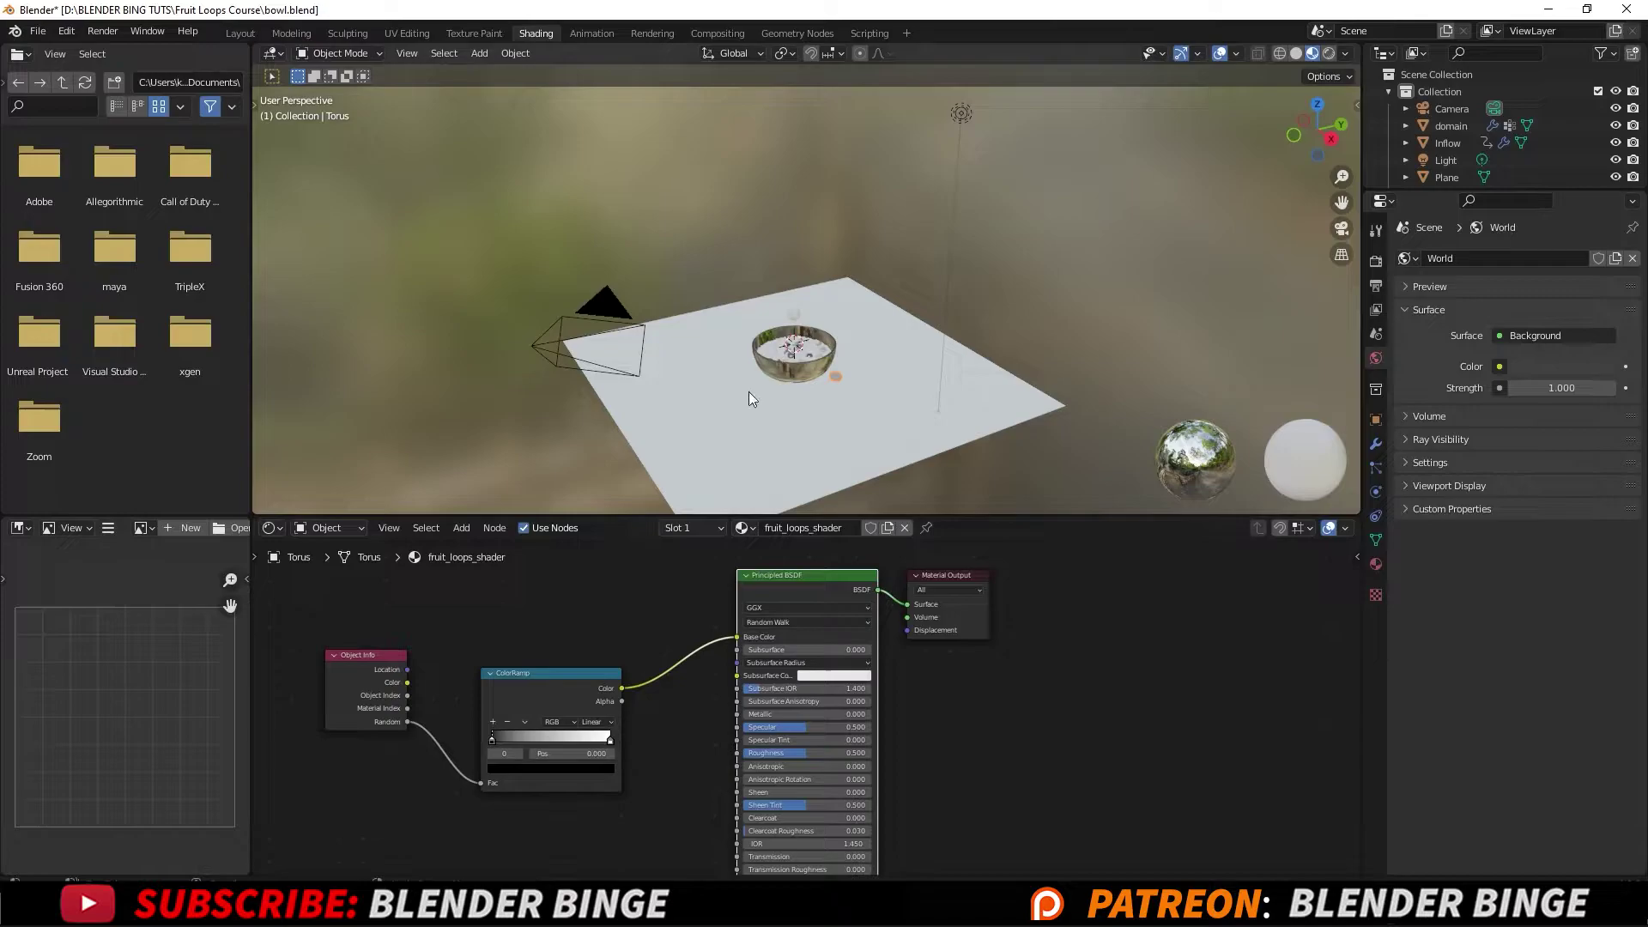
pyautogui.scroll(5, 749, 391)
pyautogui.scroll(5, 796, 368)
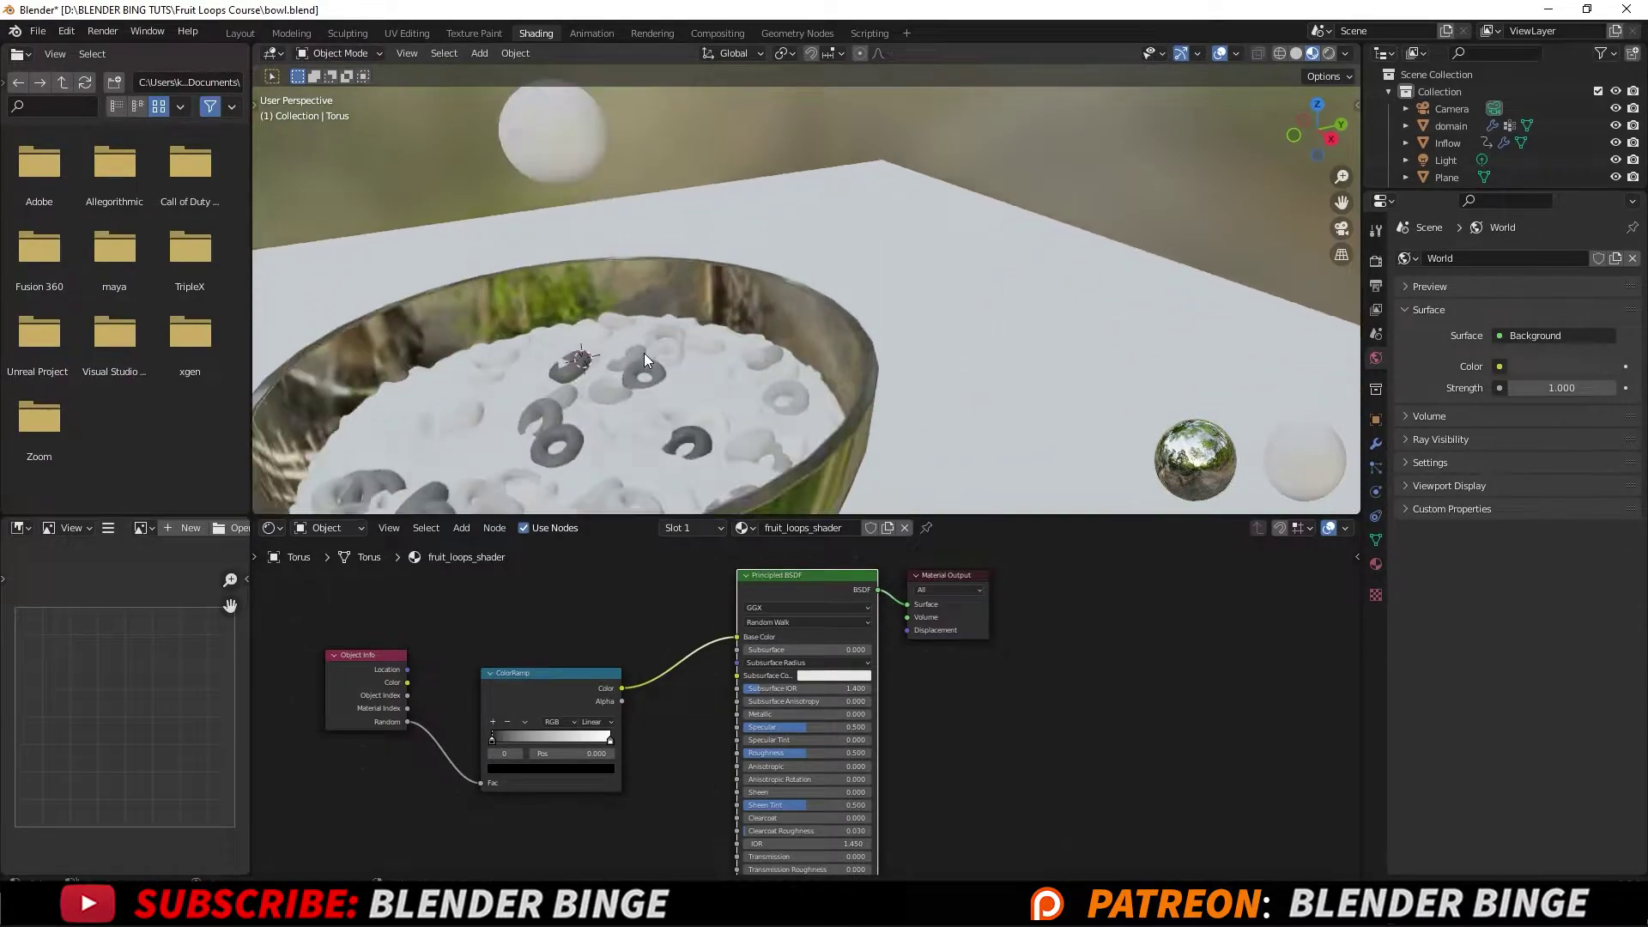
pyautogui.moveTo(809, 250); pyautogui.dragTo(799, 277, button='middle')
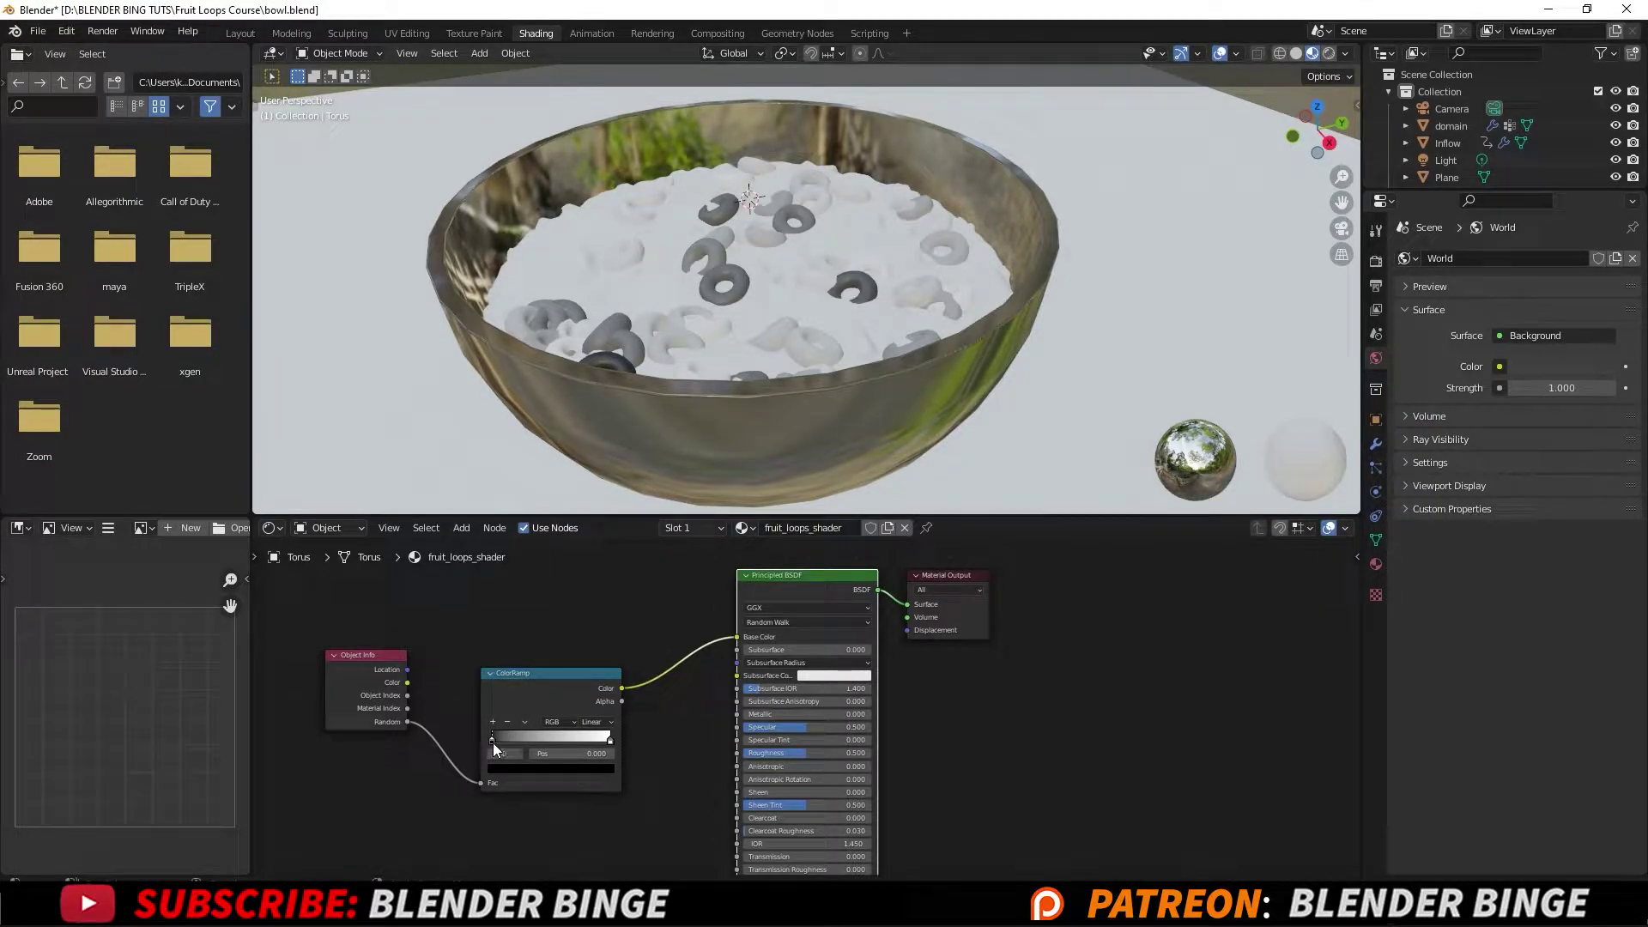
# Set the ColorRamp's left stop to dark red and its right stop to light blue.
pyautogui.click(508, 769)
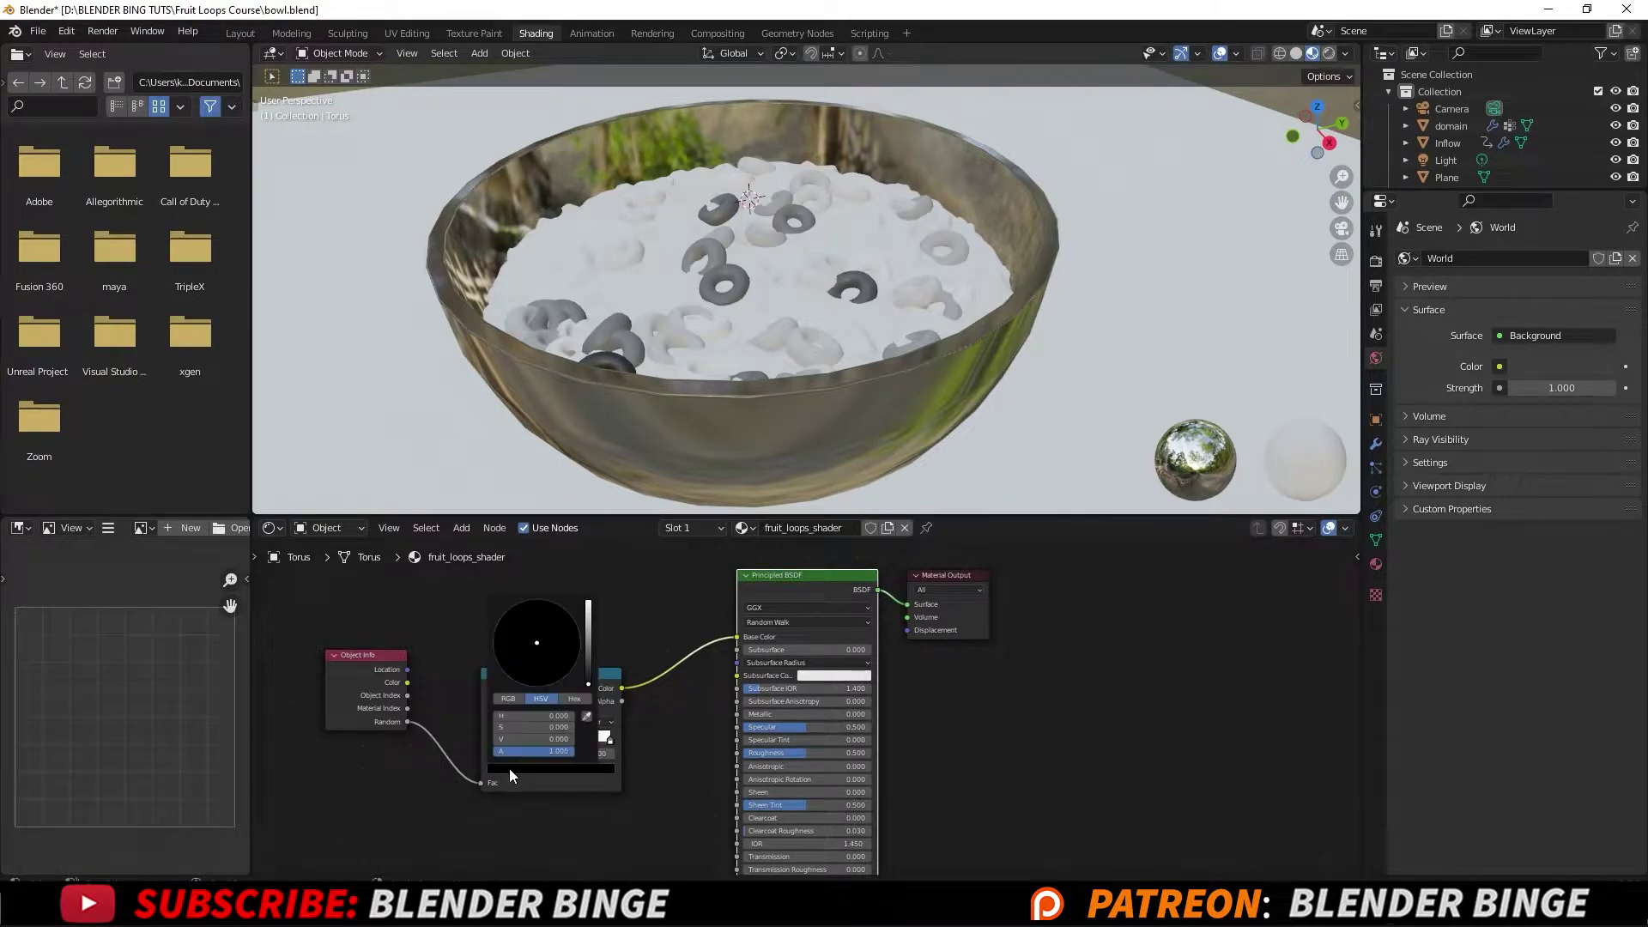
pyautogui.moveTo(588, 678)
pyautogui.mouseDown()
pyautogui.moveTo(589, 634)
pyautogui.moveTo(534, 677)
pyautogui.mouseUp()
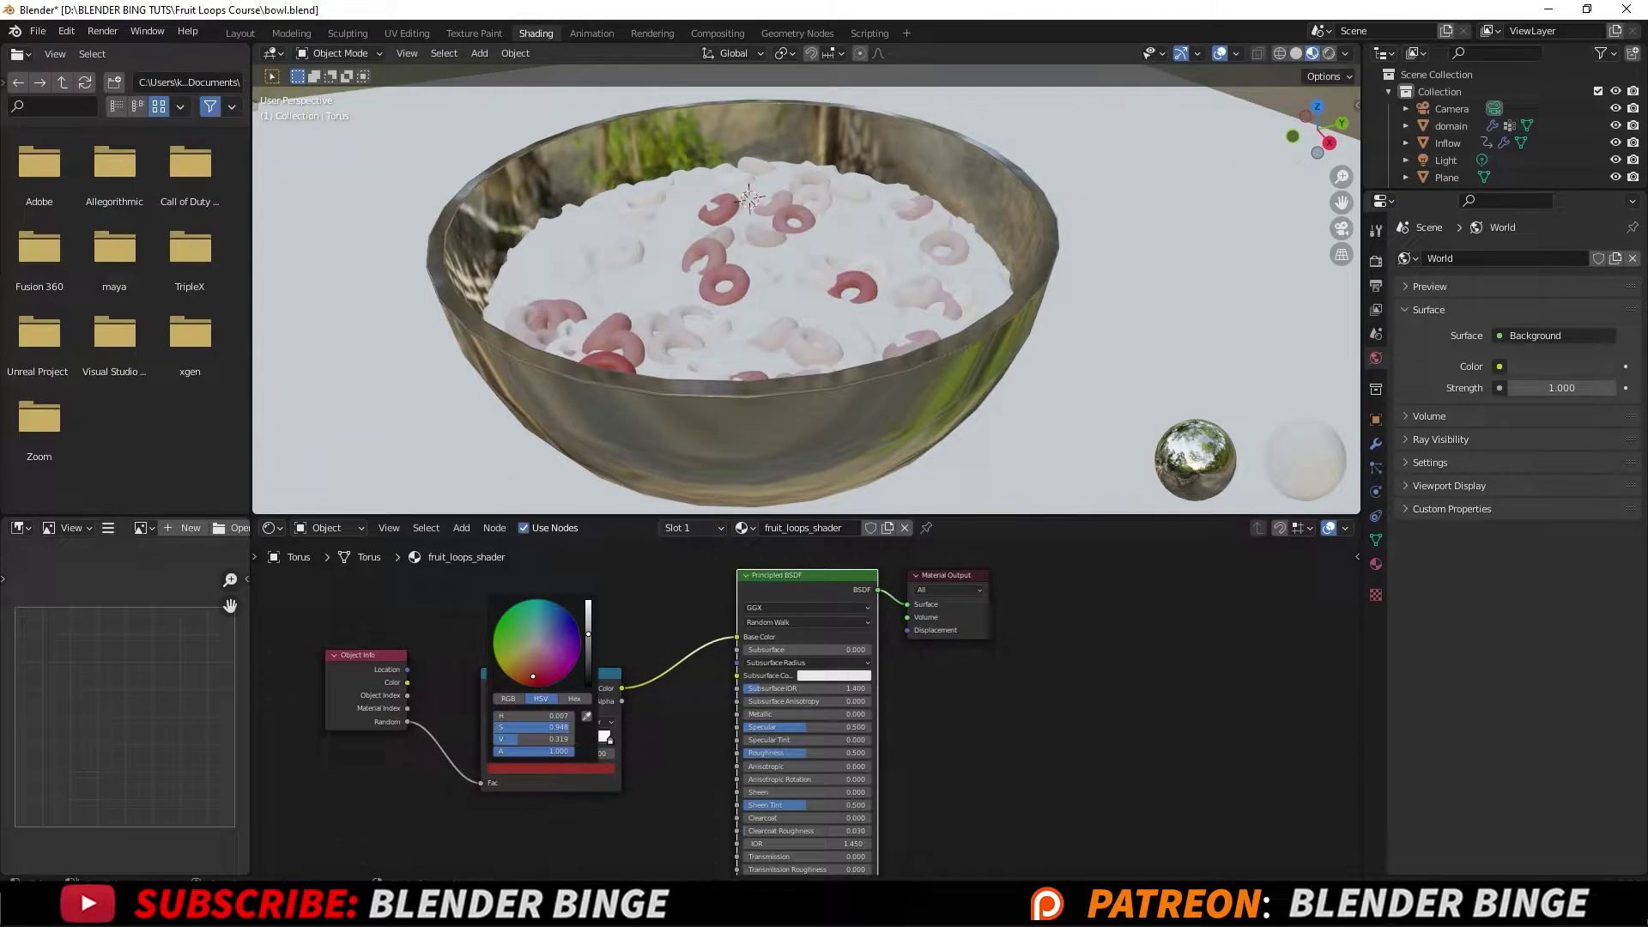
pyautogui.click(610, 740)
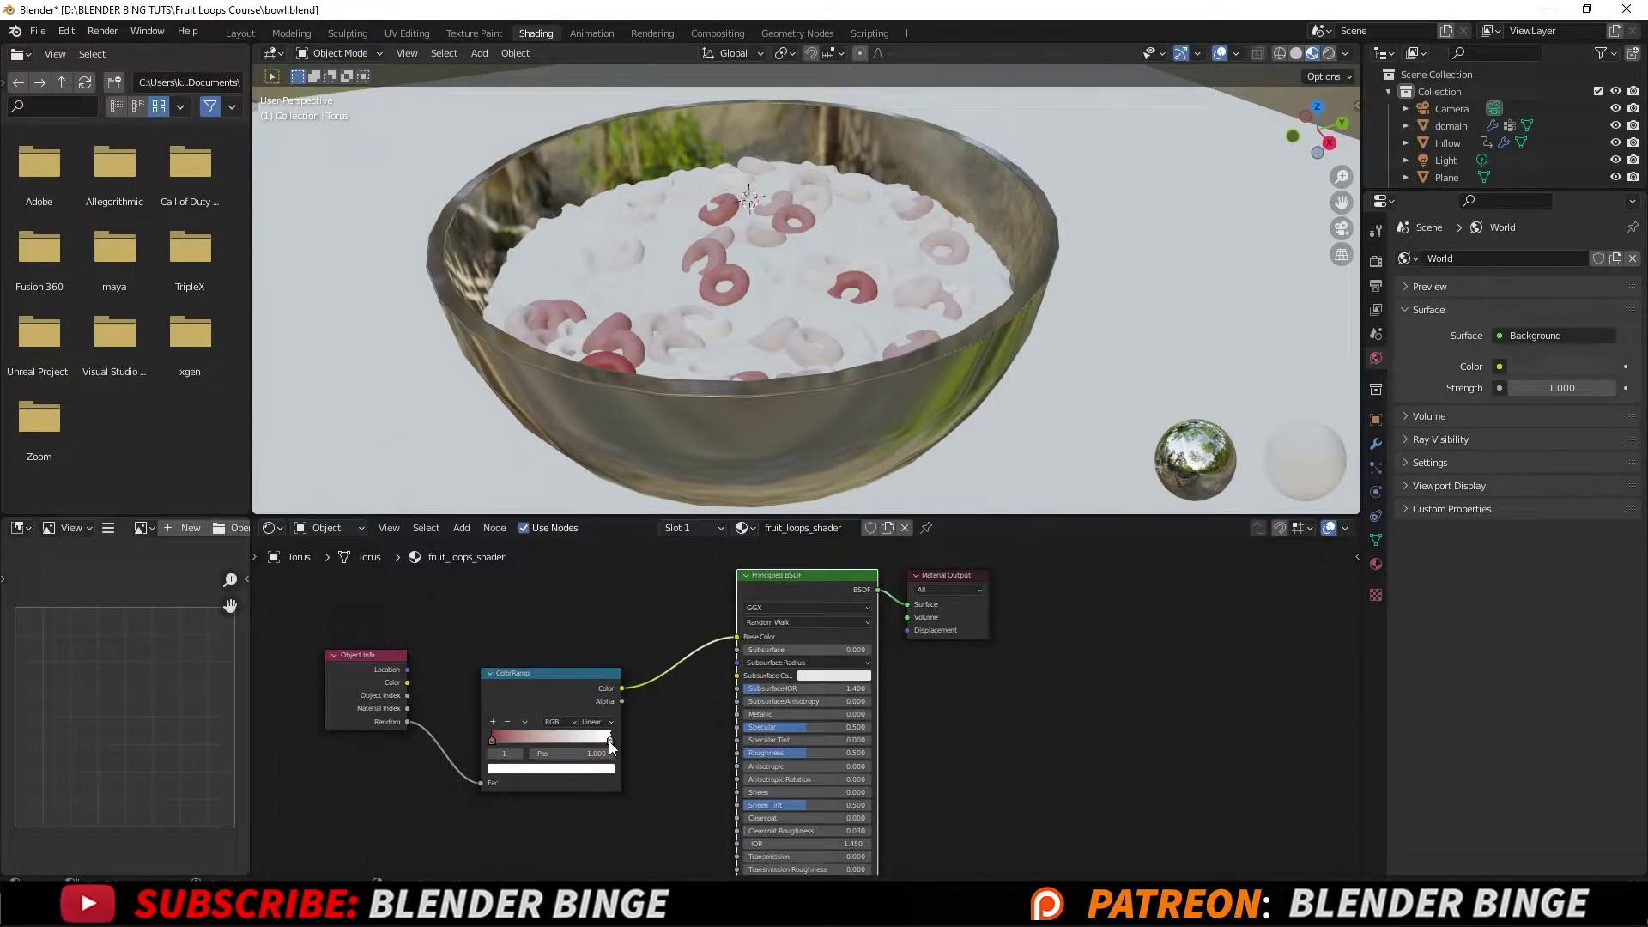
pyautogui.click(584, 769)
pyautogui.moveTo(555, 615)
pyautogui.mouseDown()
pyautogui.moveTo(542, 621)
pyautogui.moveTo(588, 614)
pyautogui.mouseUp()
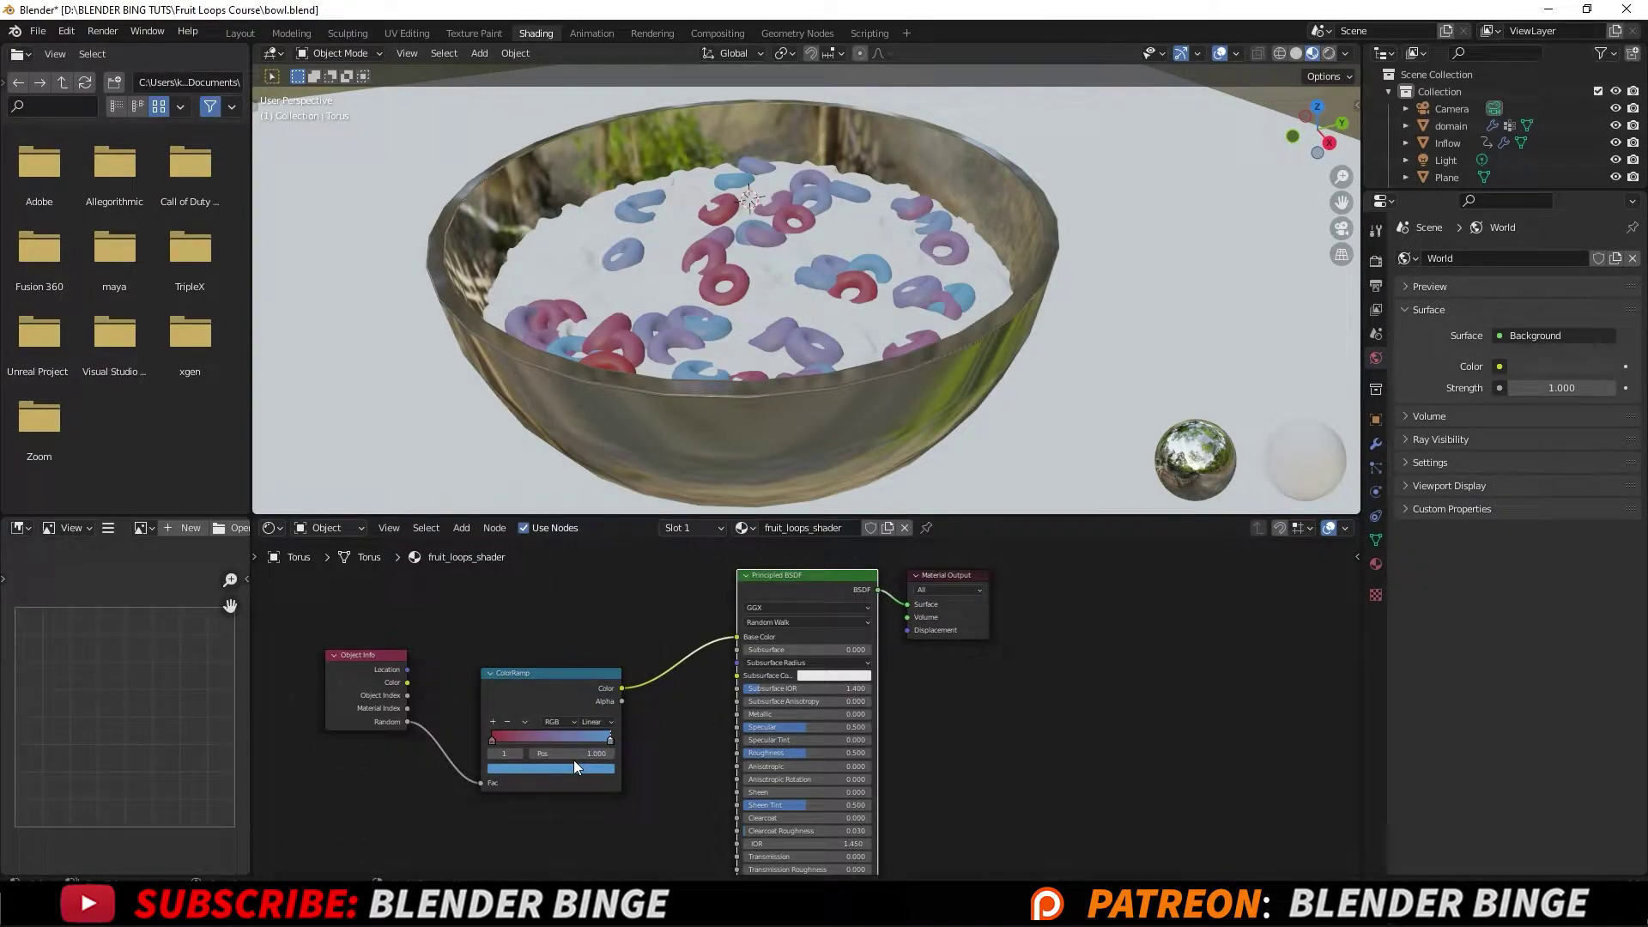
# Add two ColorRamp stops coloured bright red-orange and yellow.
pyautogui.click(493, 722)
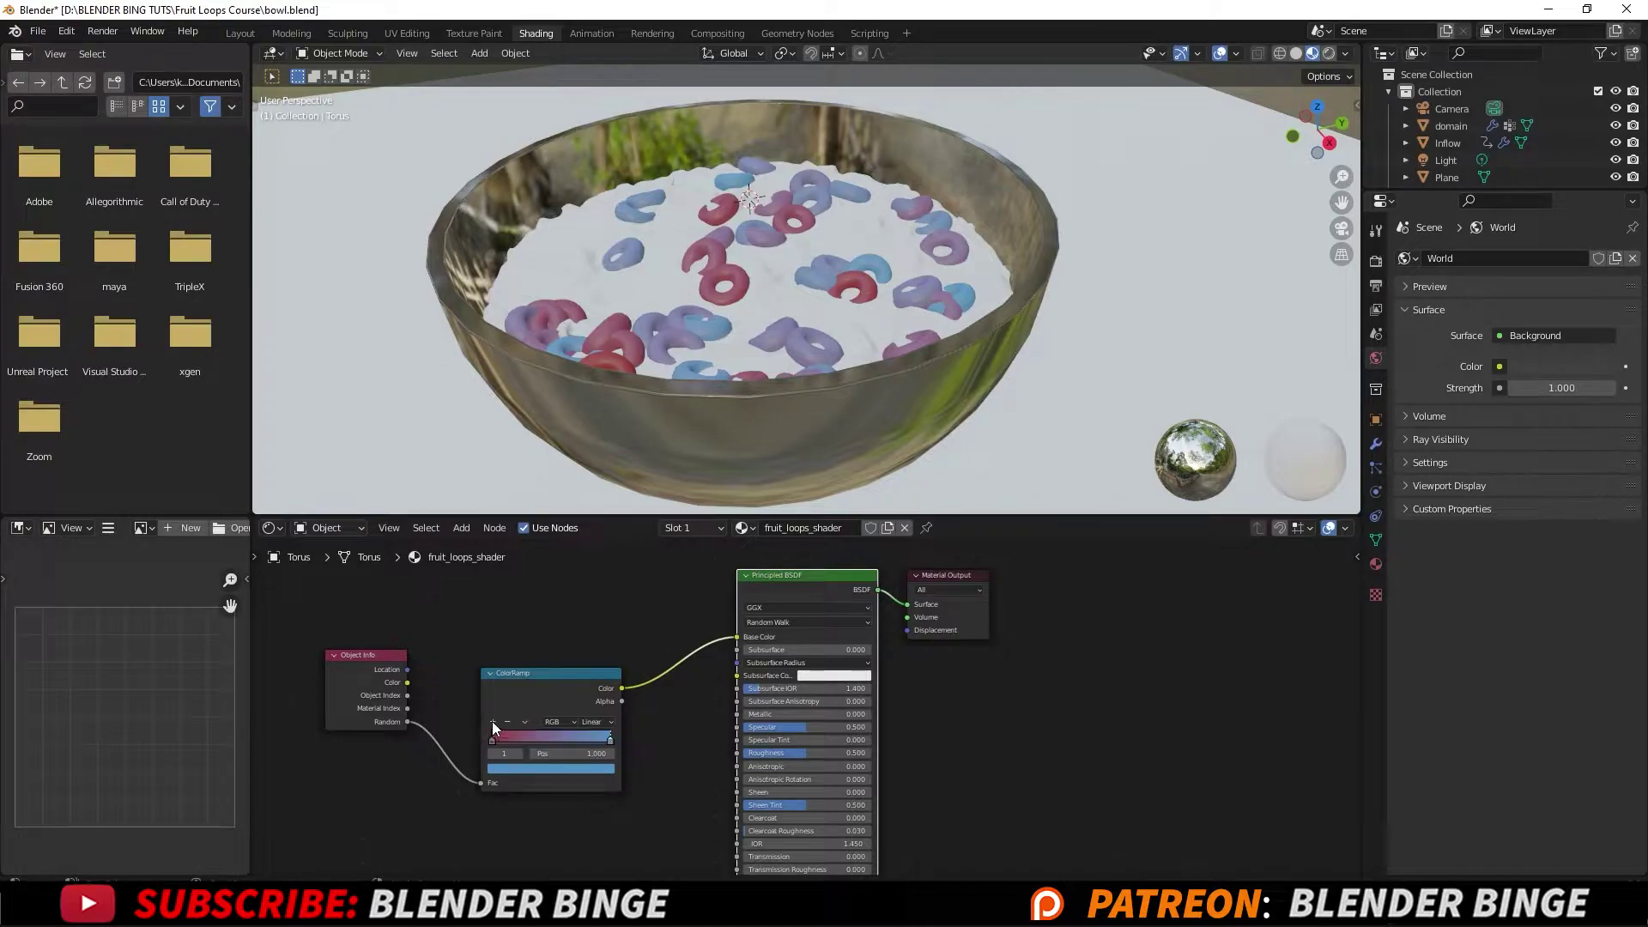
pyautogui.click(533, 768)
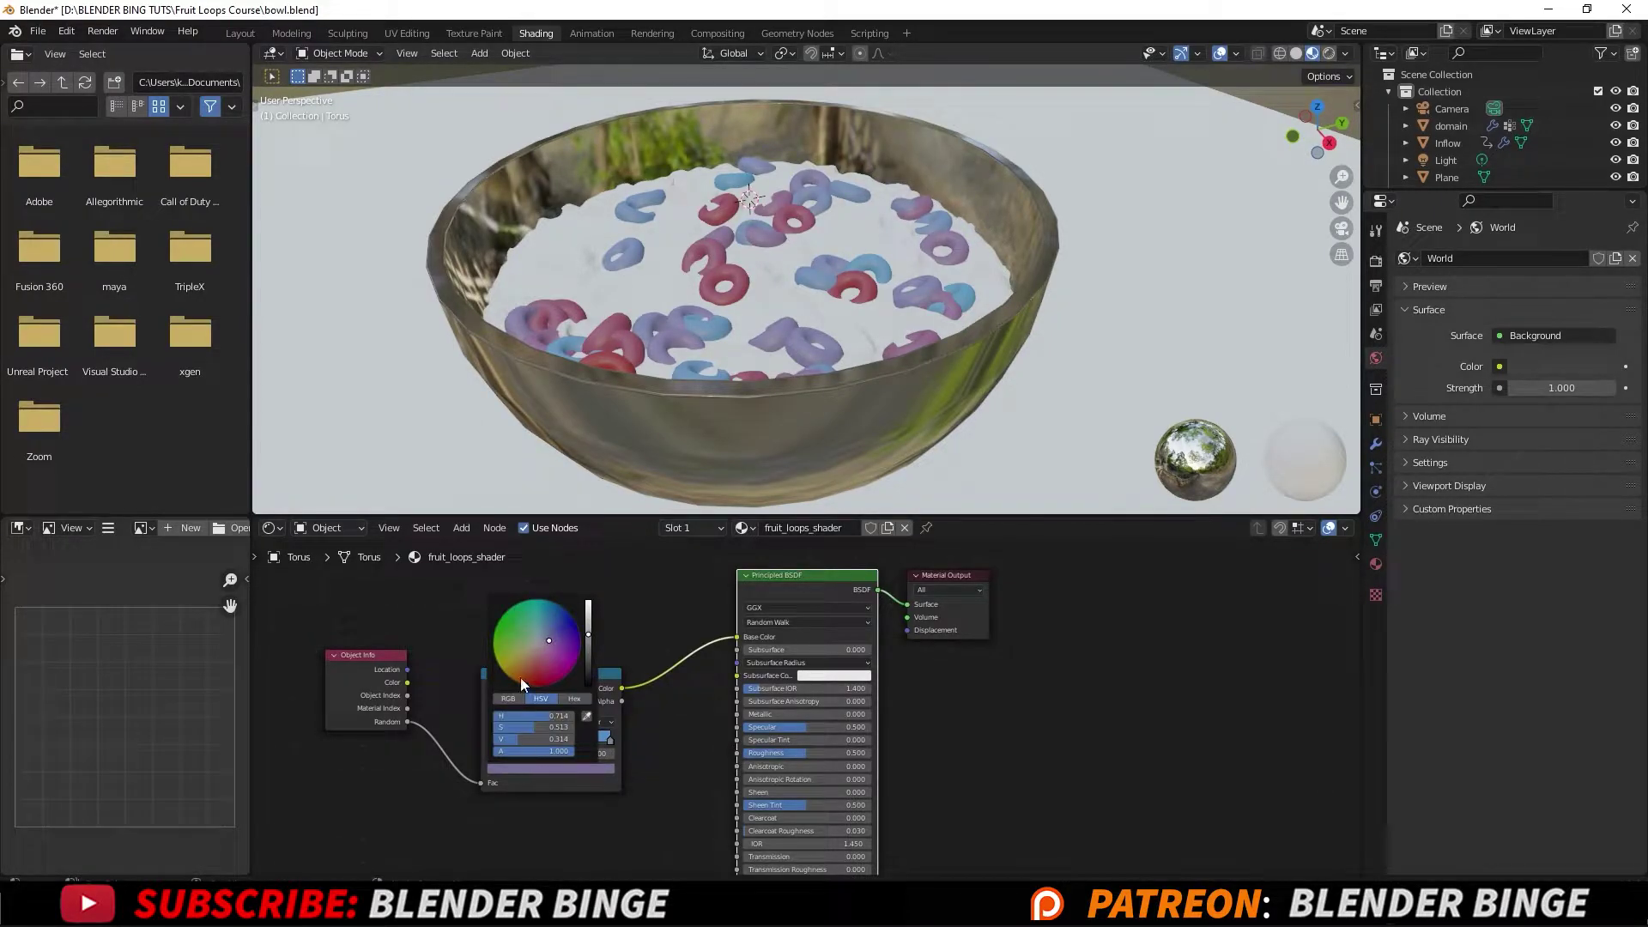
pyautogui.moveTo(522, 672); pyautogui.dragTo(521, 674)
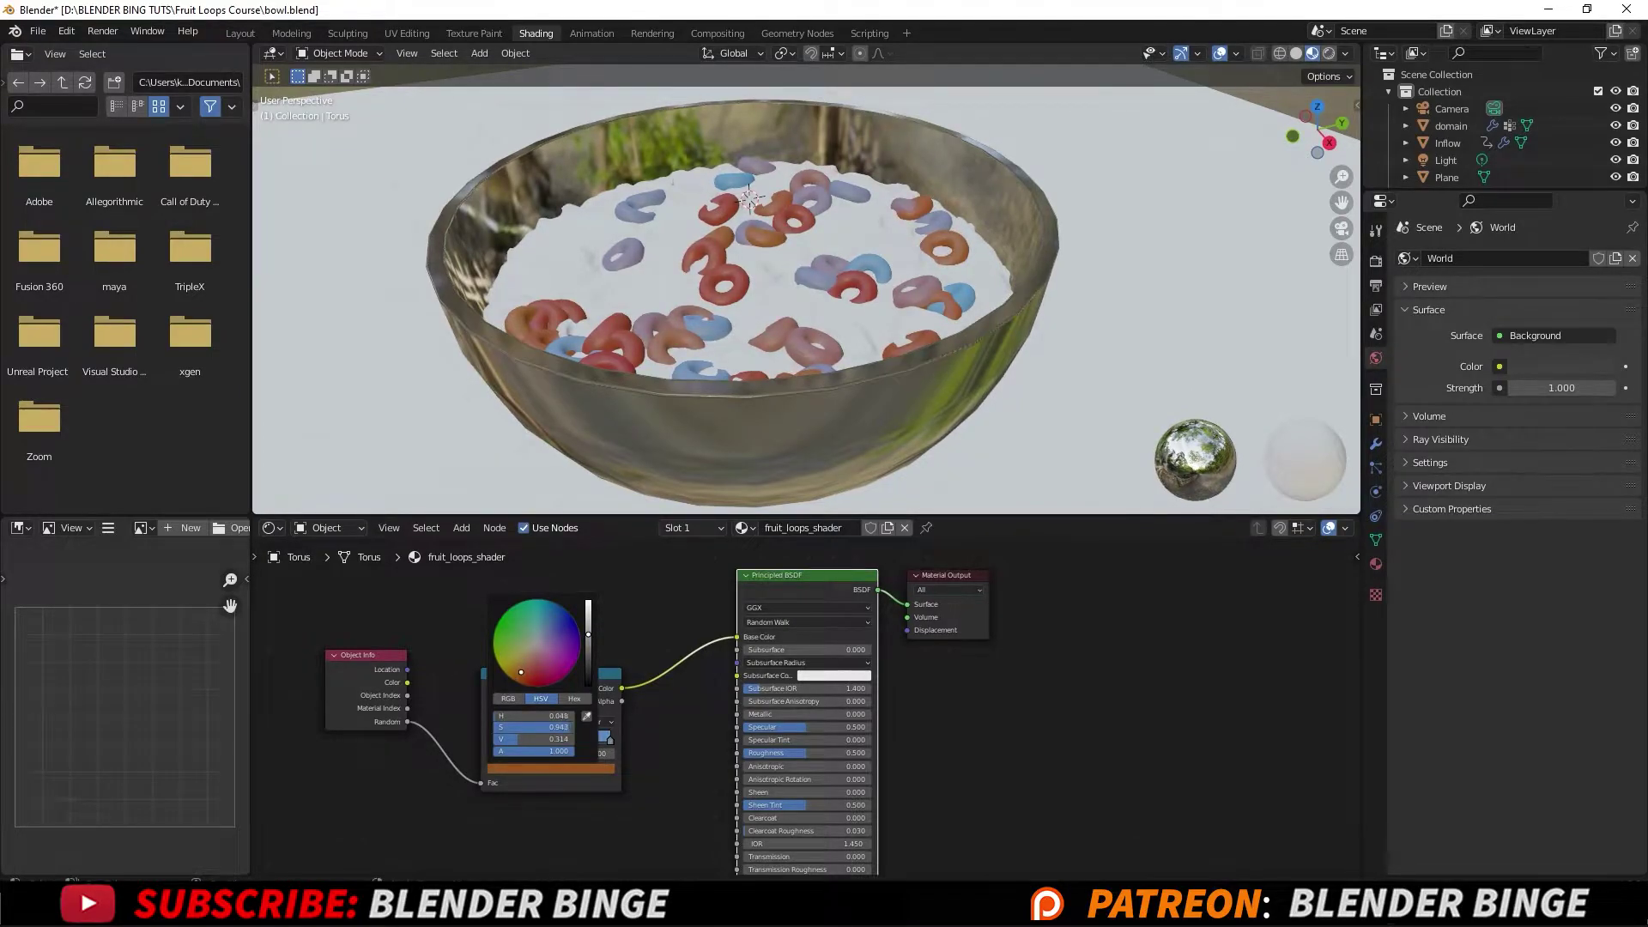
pyautogui.moveTo(588, 631); pyautogui.dragTo(588, 610)
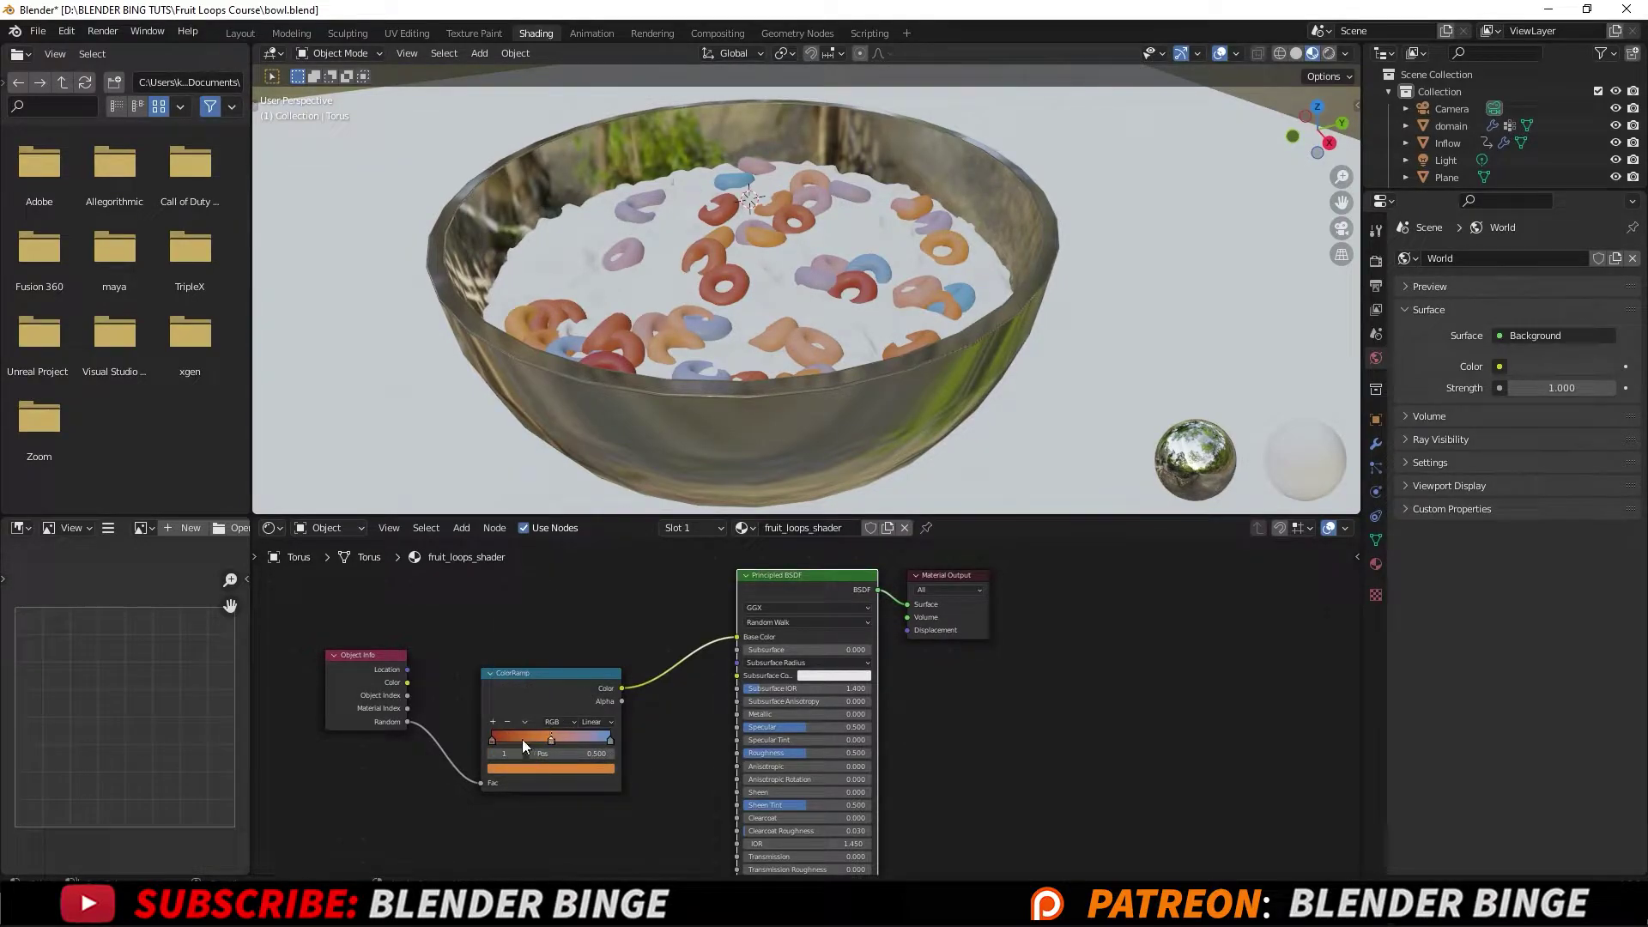
pyautogui.click(494, 722)
pyautogui.click(524, 768)
pyautogui.moveTo(515, 667); pyautogui.dragTo(510, 661)
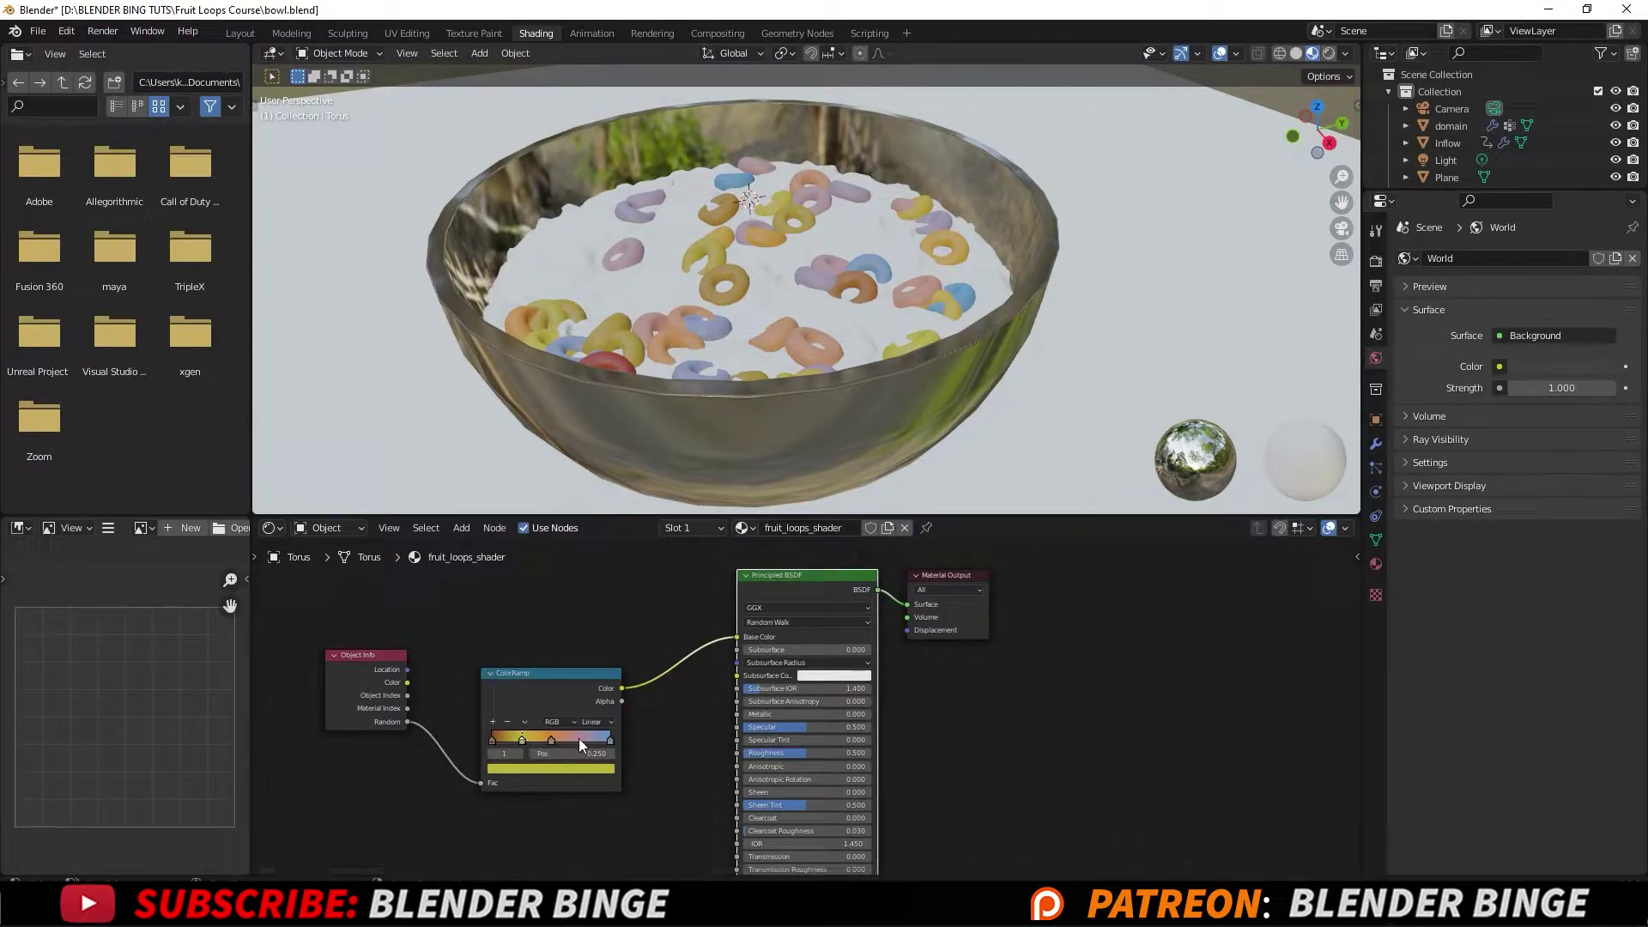
# Add a stop moved to position 0.25, then a fifth stop coloured green.
pyautogui.click(493, 721)
pyautogui.moveTo(523, 743); pyautogui.dragTo(537, 745)
pyautogui.click(609, 740)
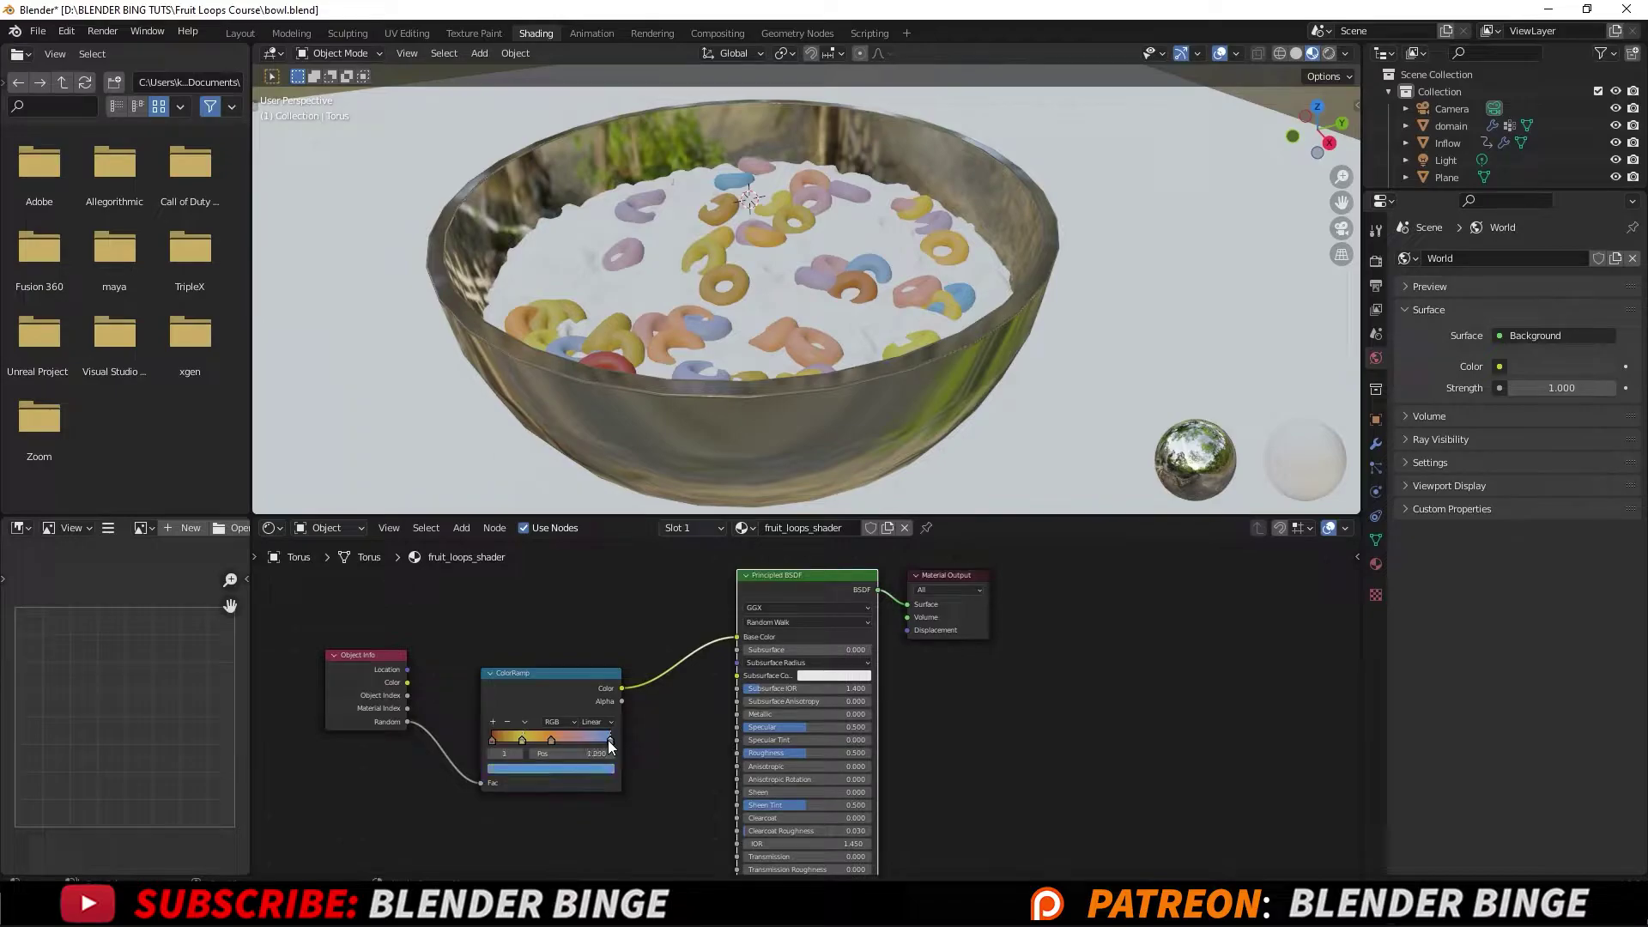
pyautogui.click(492, 722)
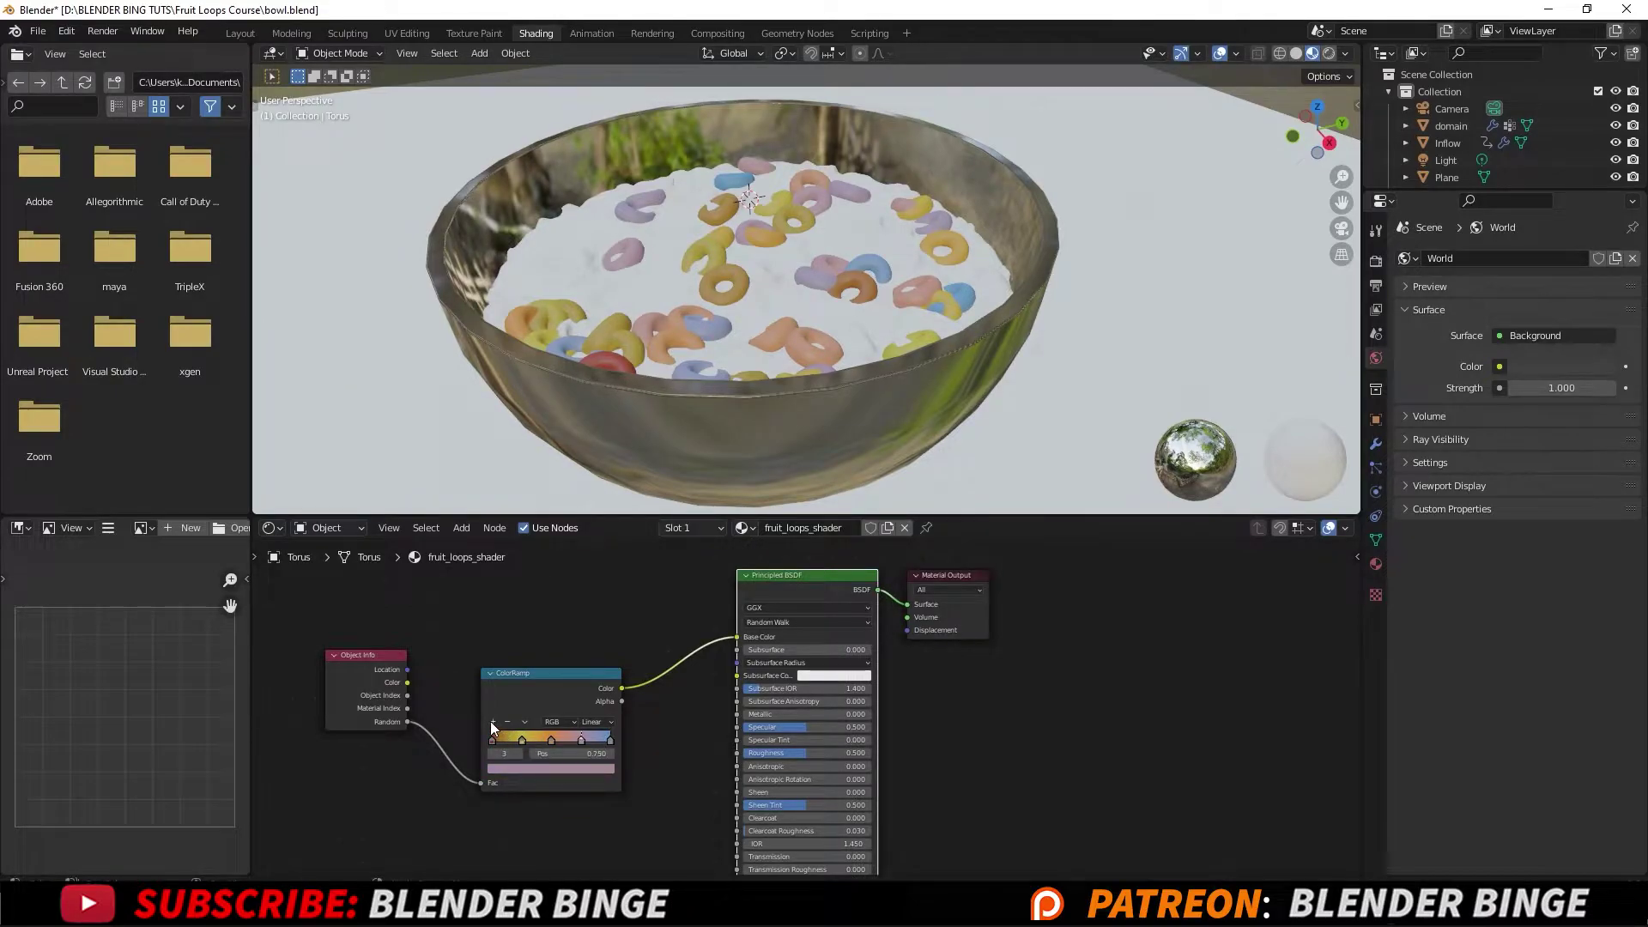
pyautogui.click(584, 769)
pyautogui.moveTo(517, 647); pyautogui.dragTo(503, 623)
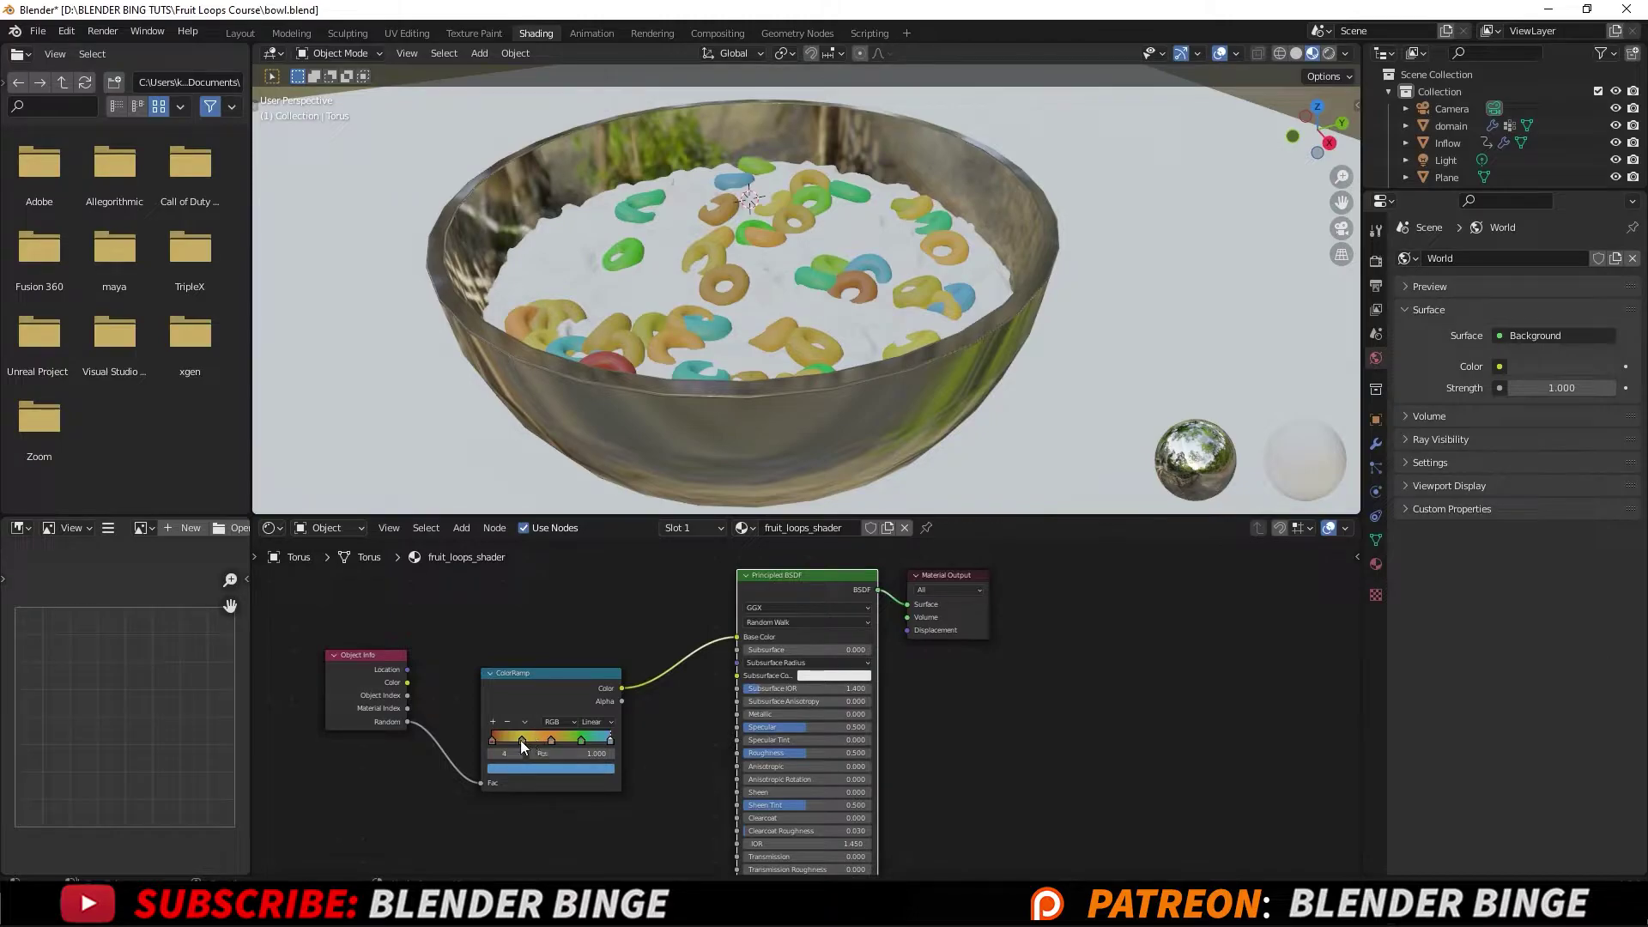
# Add a purple colour stop at position 0.125.
pyautogui.click(521, 740)
pyautogui.click(495, 723)
pyautogui.click(532, 770)
pyautogui.moveTo(558, 647); pyautogui.dragTo(562, 643)
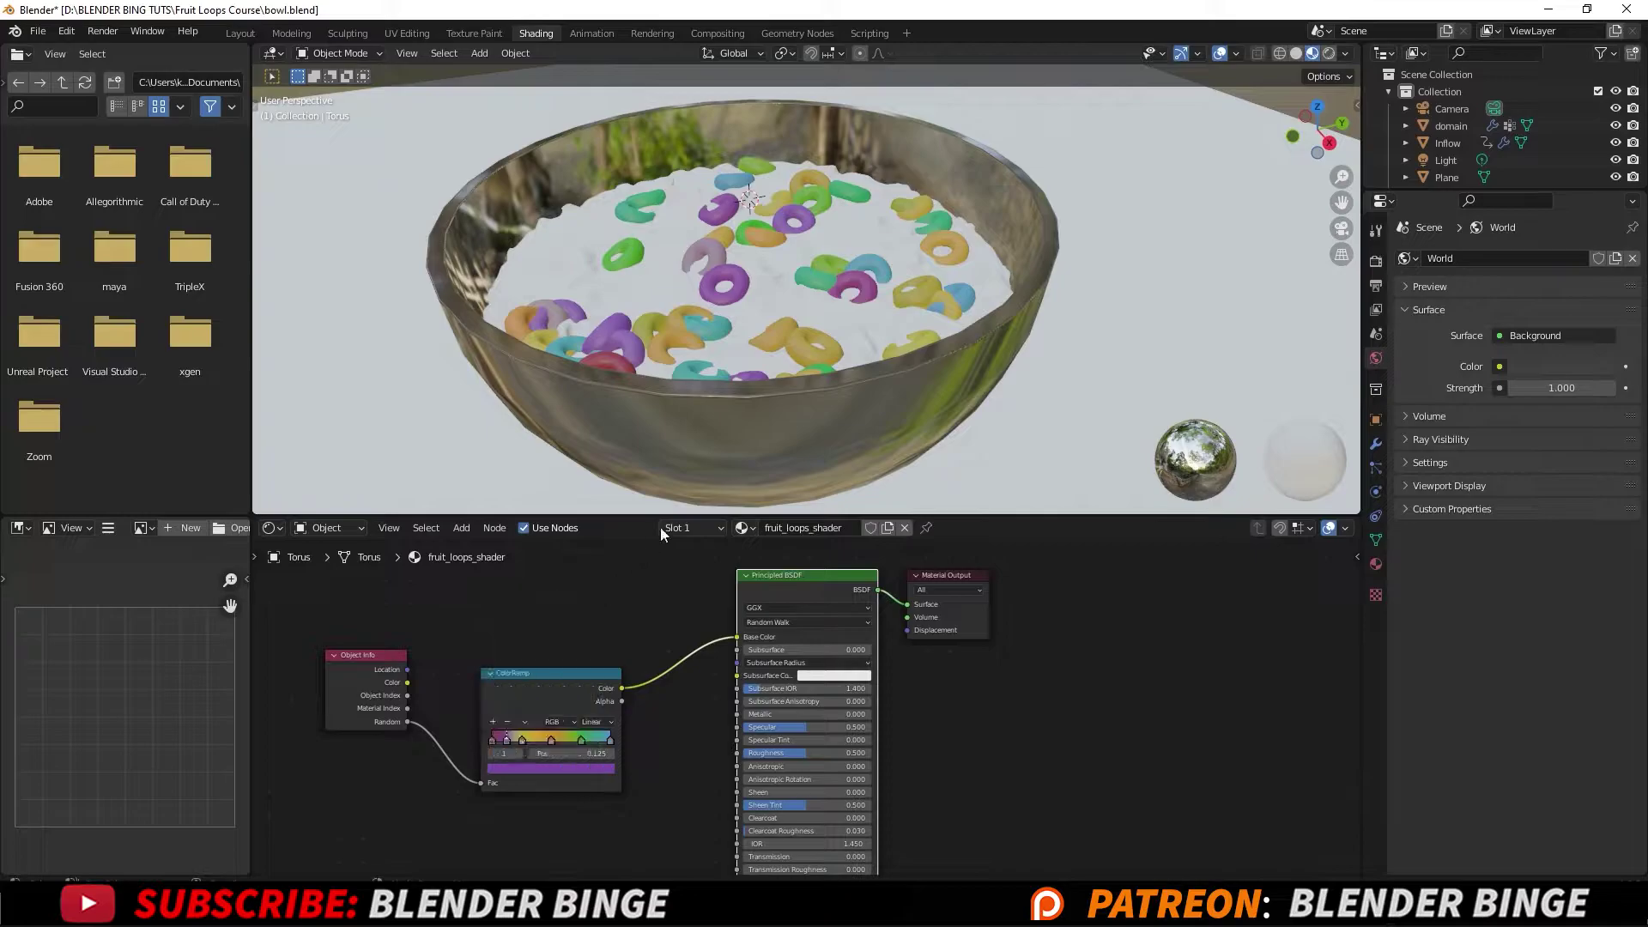
# Switch the ramp interpolation to Constant and slide the green stop to about 0.85.
pyautogui.click(597, 722)
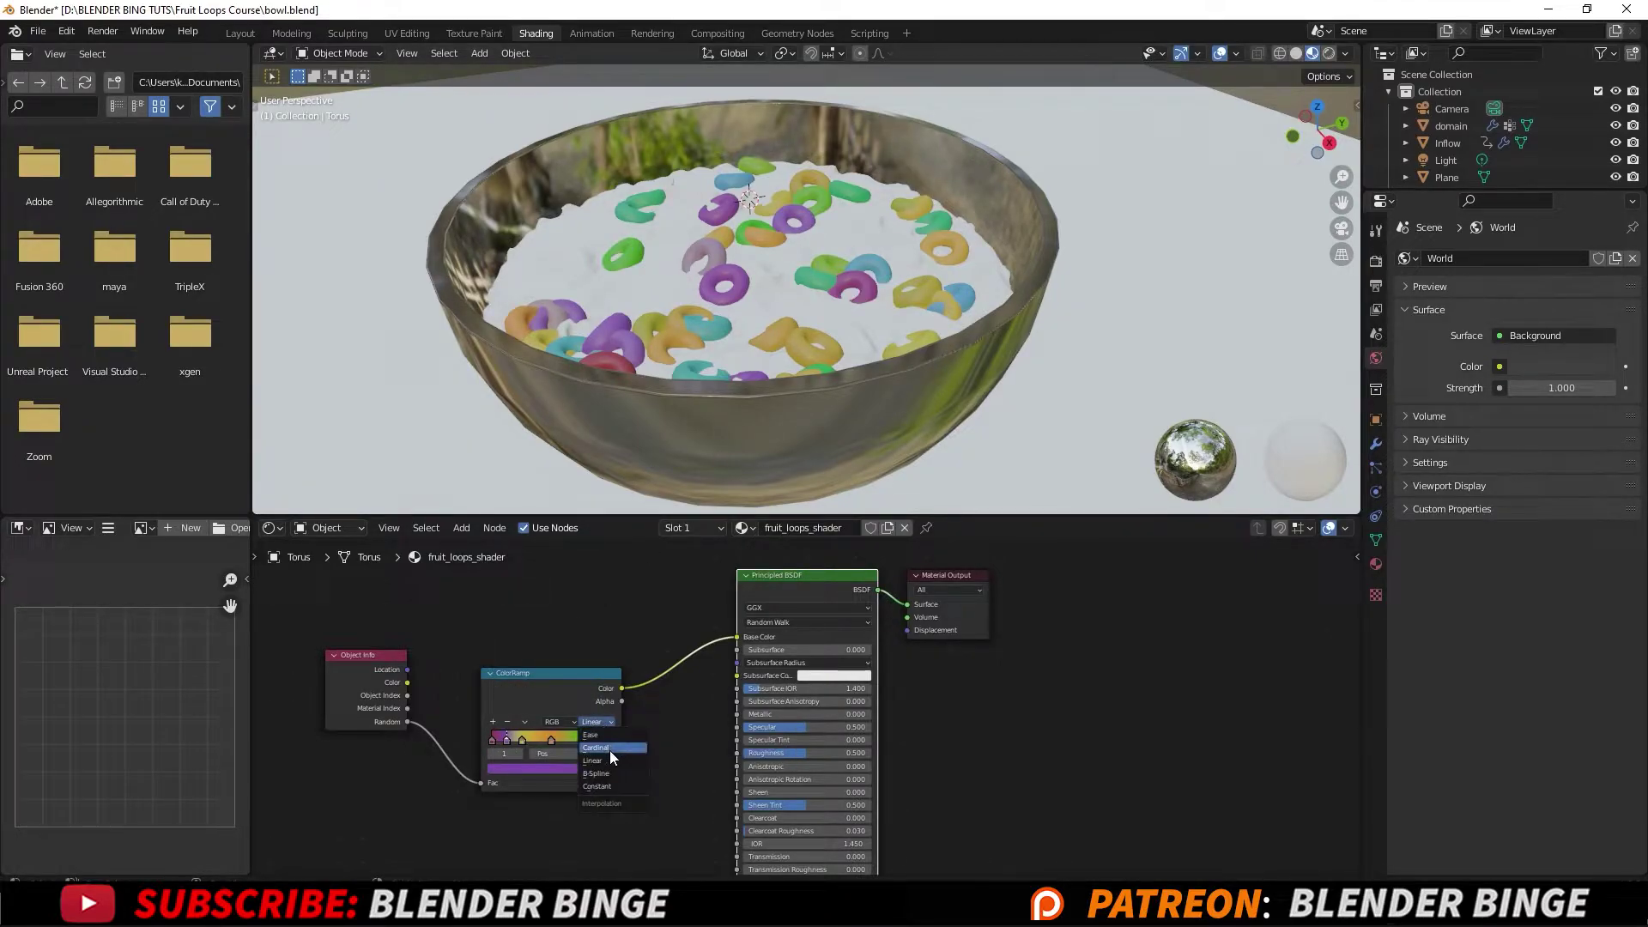
pyautogui.click(613, 786)
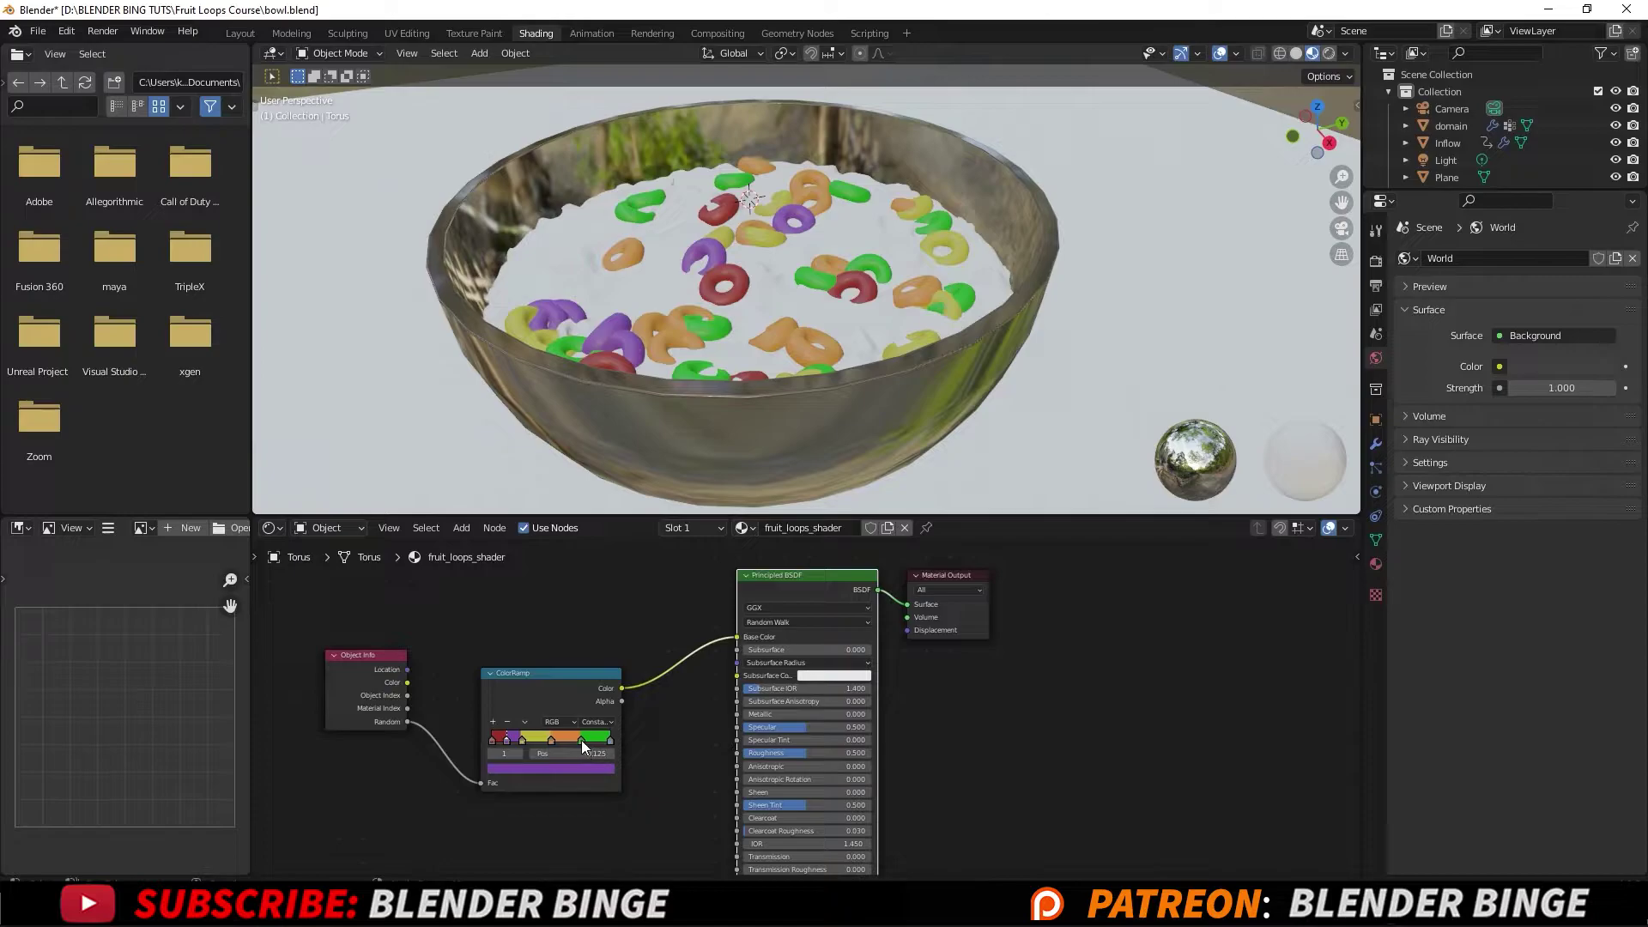
pyautogui.moveTo(581, 740); pyautogui.dragTo(518, 738)
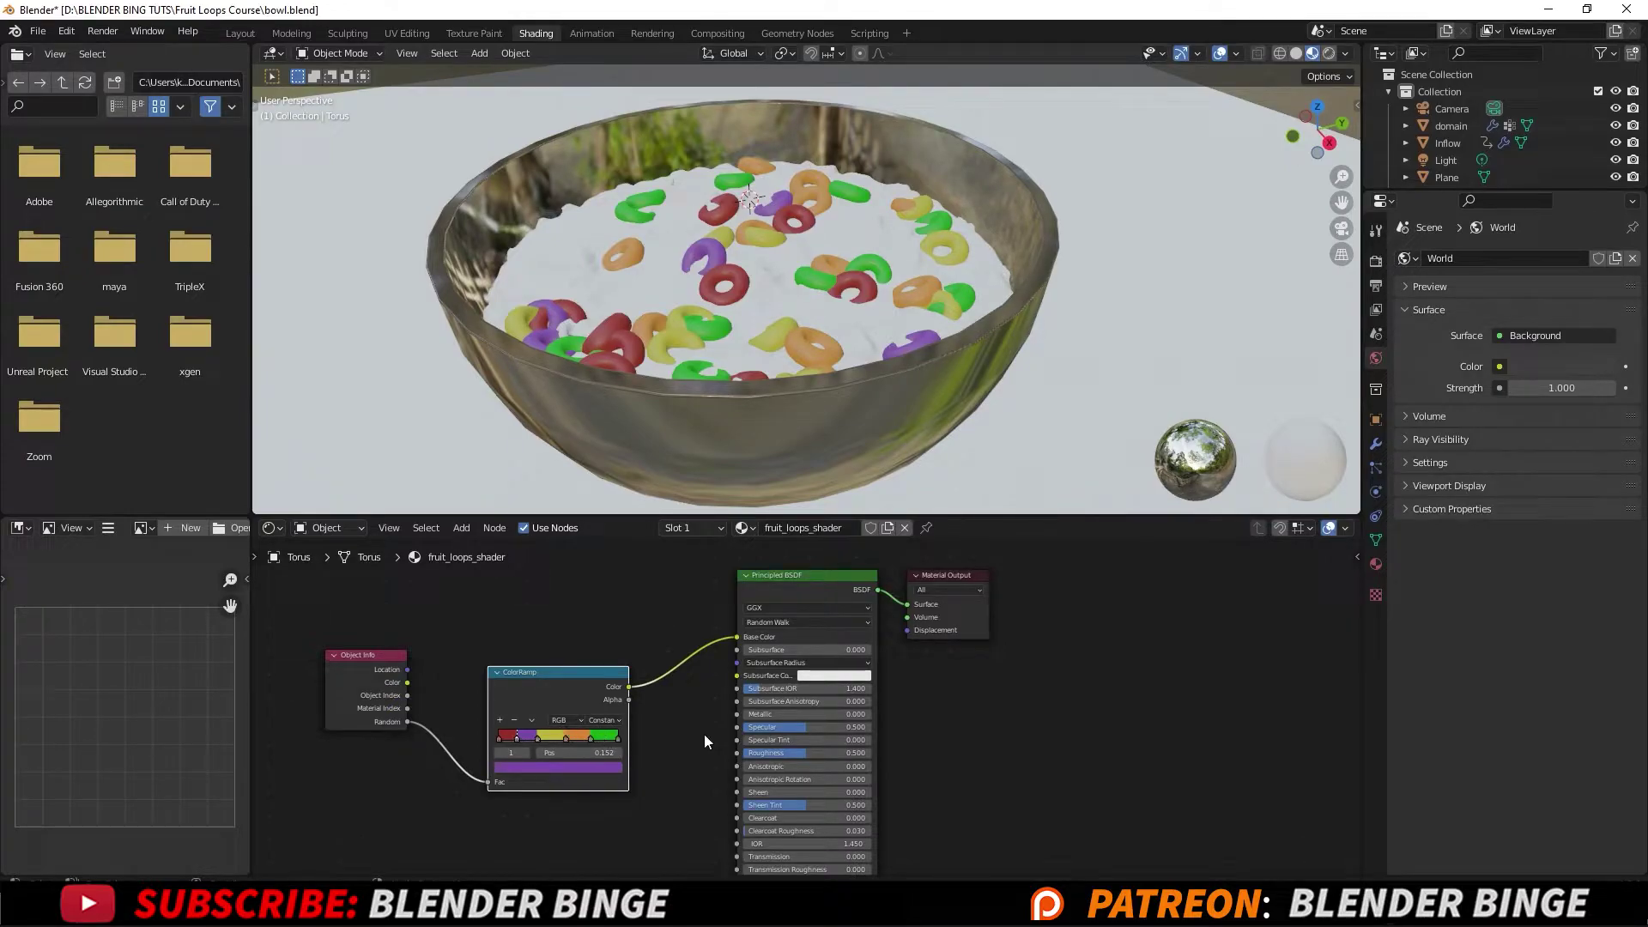
pyautogui.moveTo(718, 274)
pyautogui.mouseDown(button='middle')
pyautogui.moveTo(713, 317)
pyautogui.moveTo(702, 292)
pyautogui.mouseUp(button='middle')
pyautogui.scroll(-3, 744, 275)
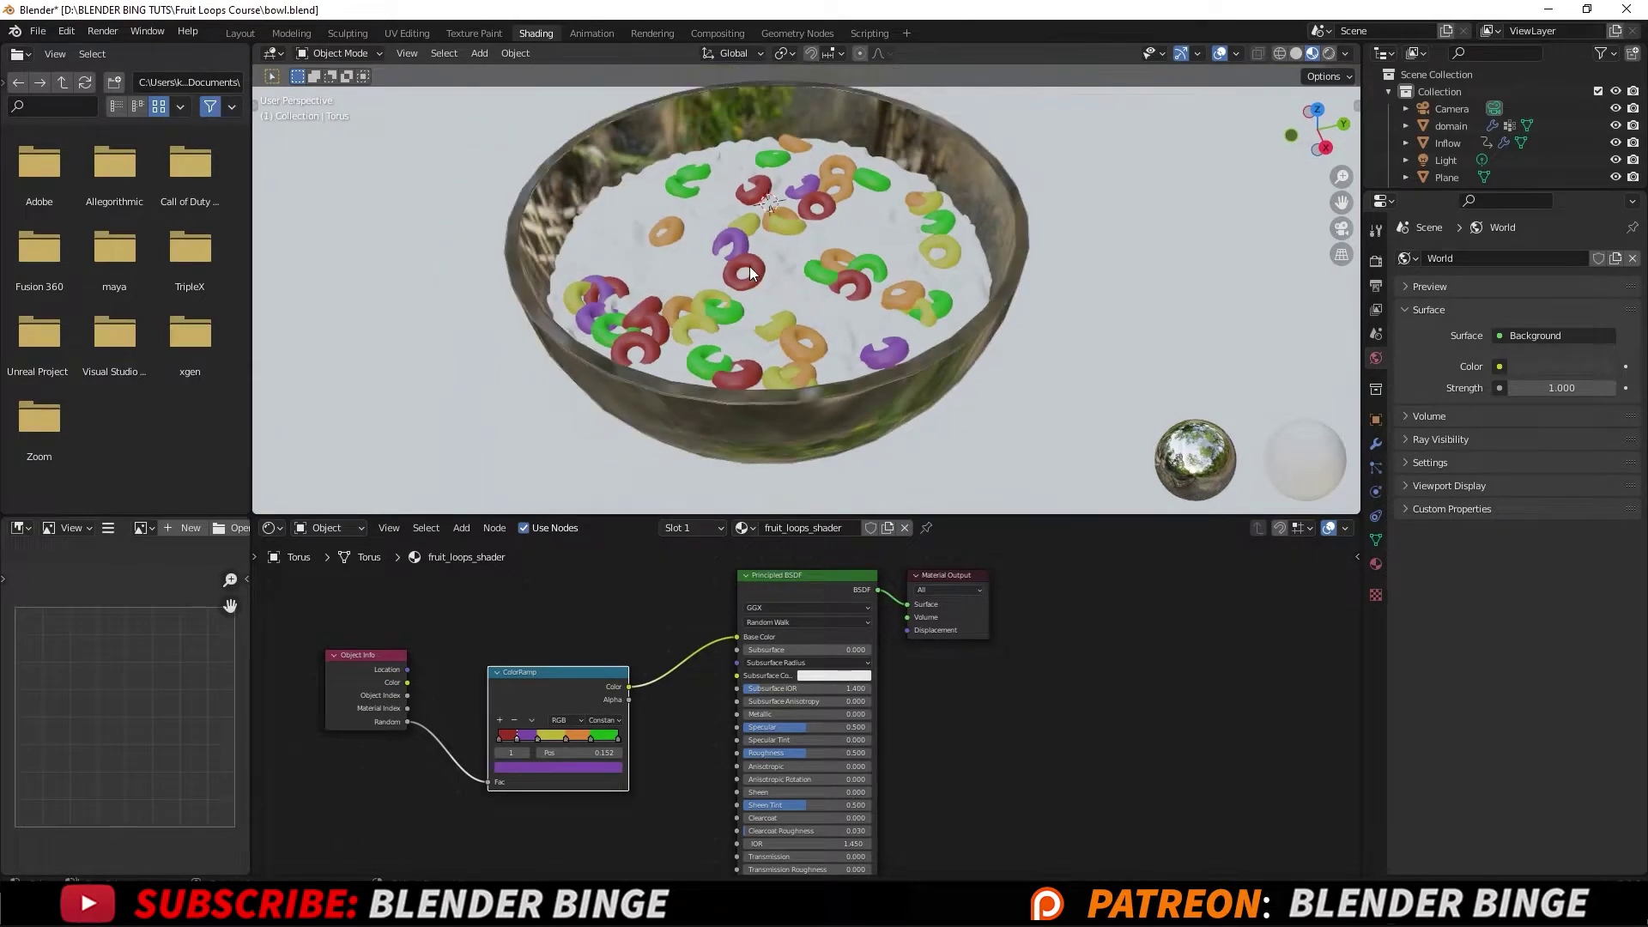
# Switch the viewport to Rendered shading and orbit to look down into the bowl.
pyautogui.click(1329, 53)
pyautogui.moveTo(872, 275)
pyautogui.mouseDown(button='middle')
pyautogui.moveTo(860, 212)
pyautogui.moveTo(855, 258)
pyautogui.mouseUp(button='middle')
pyautogui.scroll(2, 850, 297)
pyautogui.moveTo(918, 316); pyautogui.dragTo(1141, 305, button='middle')
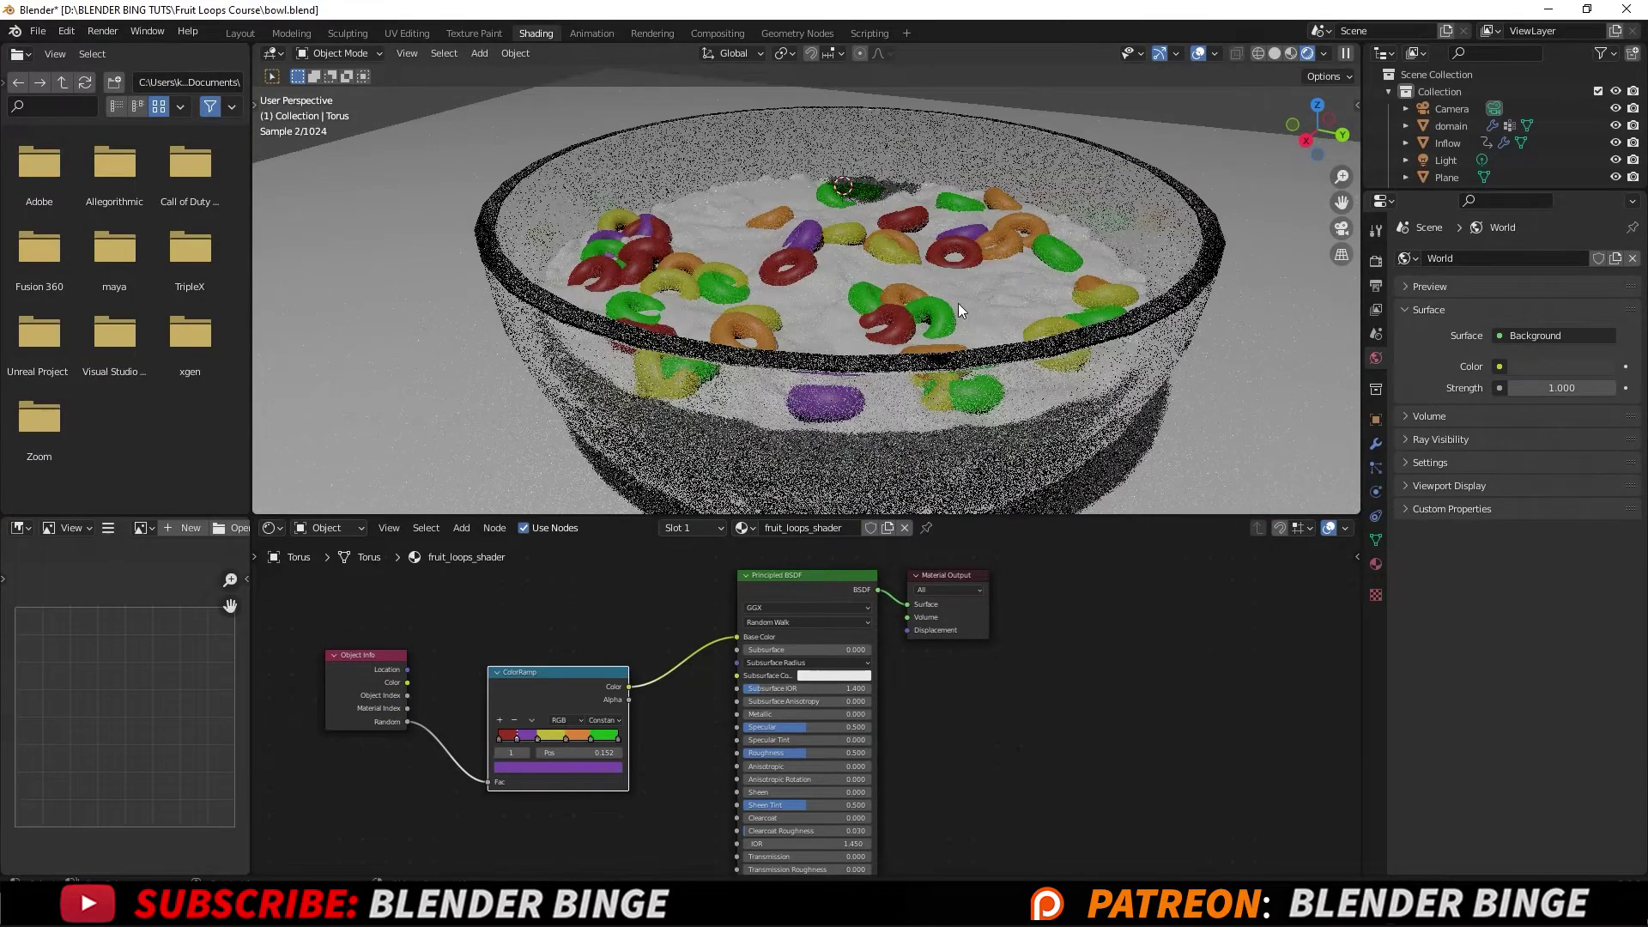
pyautogui.scroll(5, 817, 260)
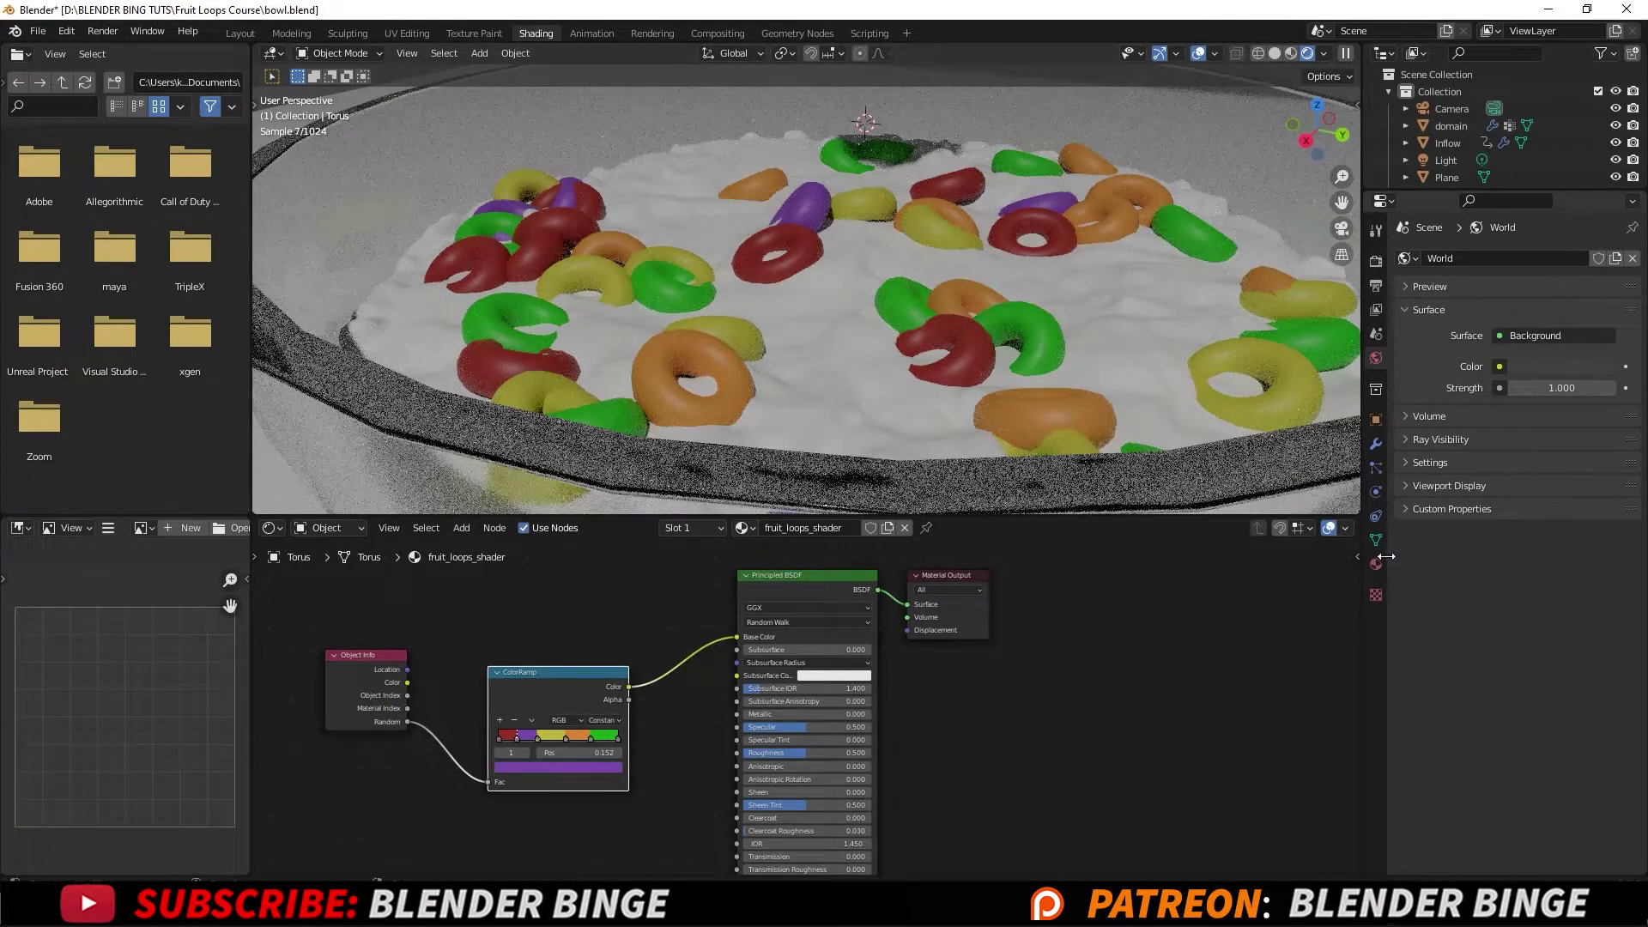
# Raise the fruit_loops_shader Roughness from 0.500 to 0.571.
pyautogui.click(1376, 563)
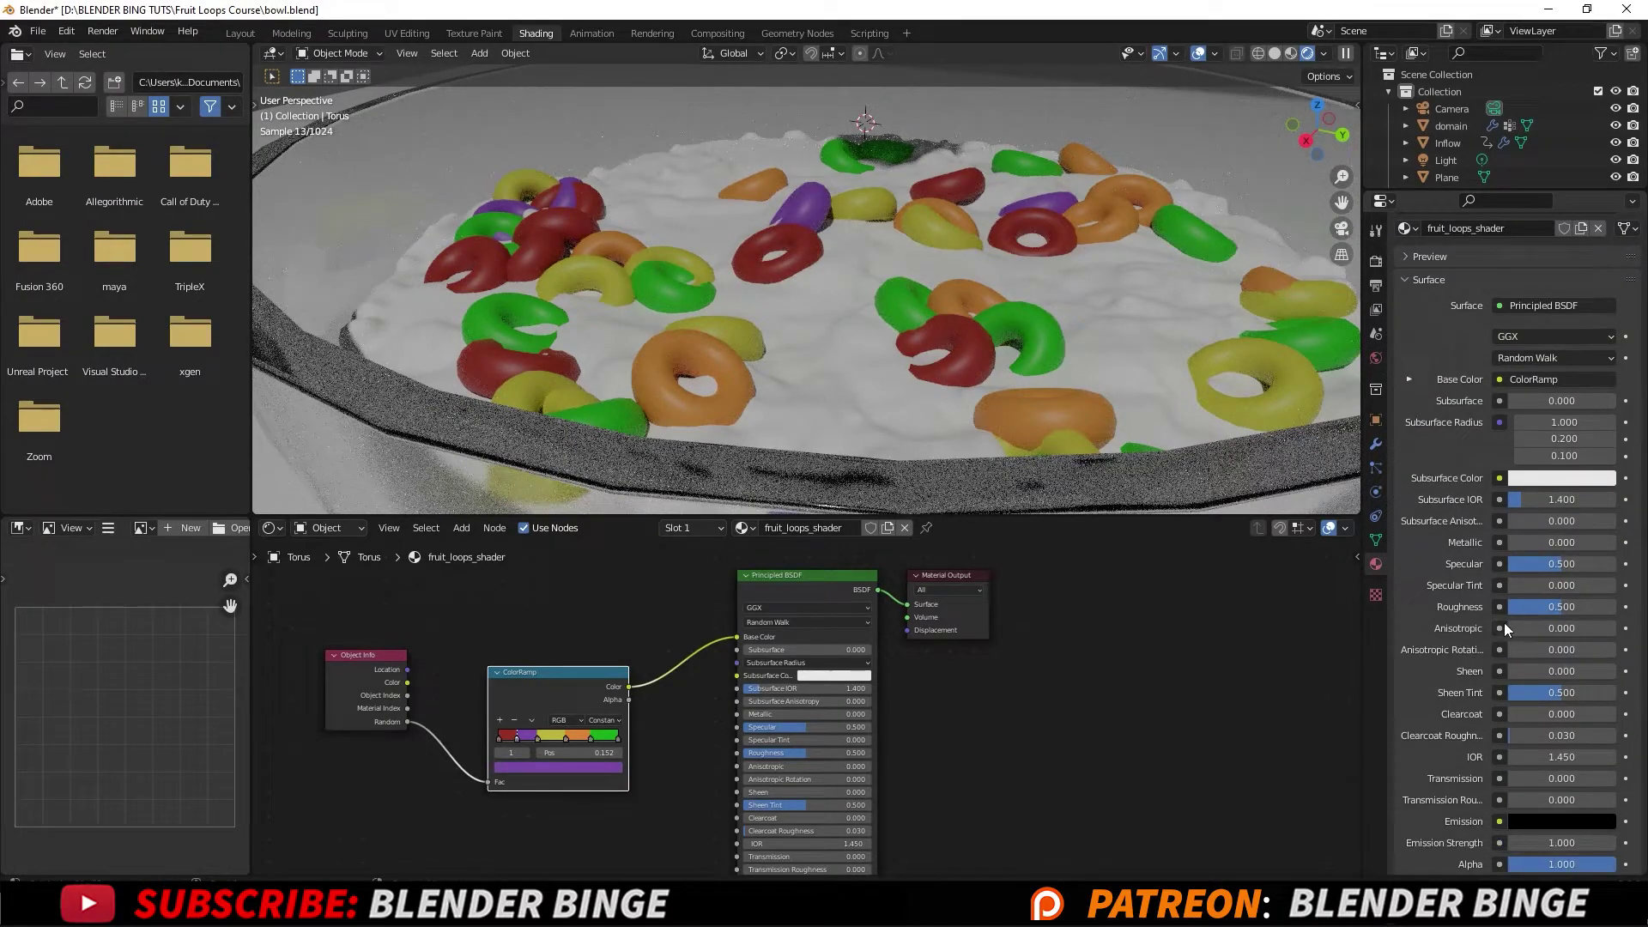
pyautogui.moveTo(1554, 607)
pyautogui.mouseDown()
pyautogui.moveTo(1594, 607)
pyautogui.moveTo(1568, 607)
pyautogui.mouseUp()
pyautogui.scroll(-5, 823, 264)
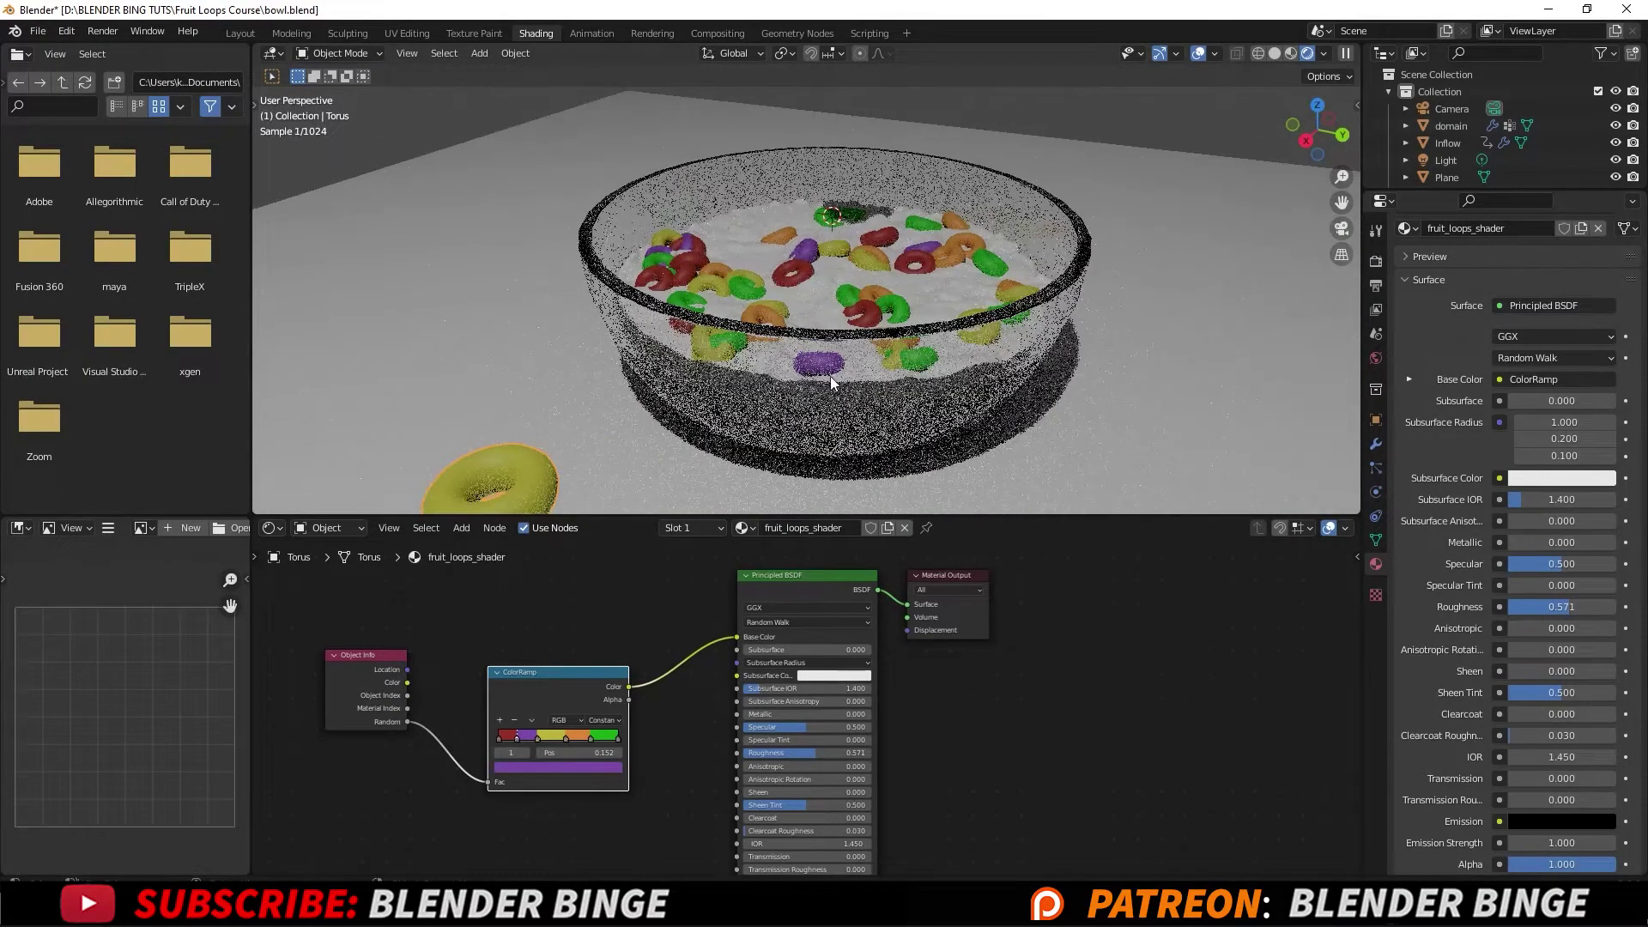
pyautogui.scroll(-3, 833, 381)
pyautogui.moveTo(831, 311); pyautogui.dragTo(867, 326, button='middle')
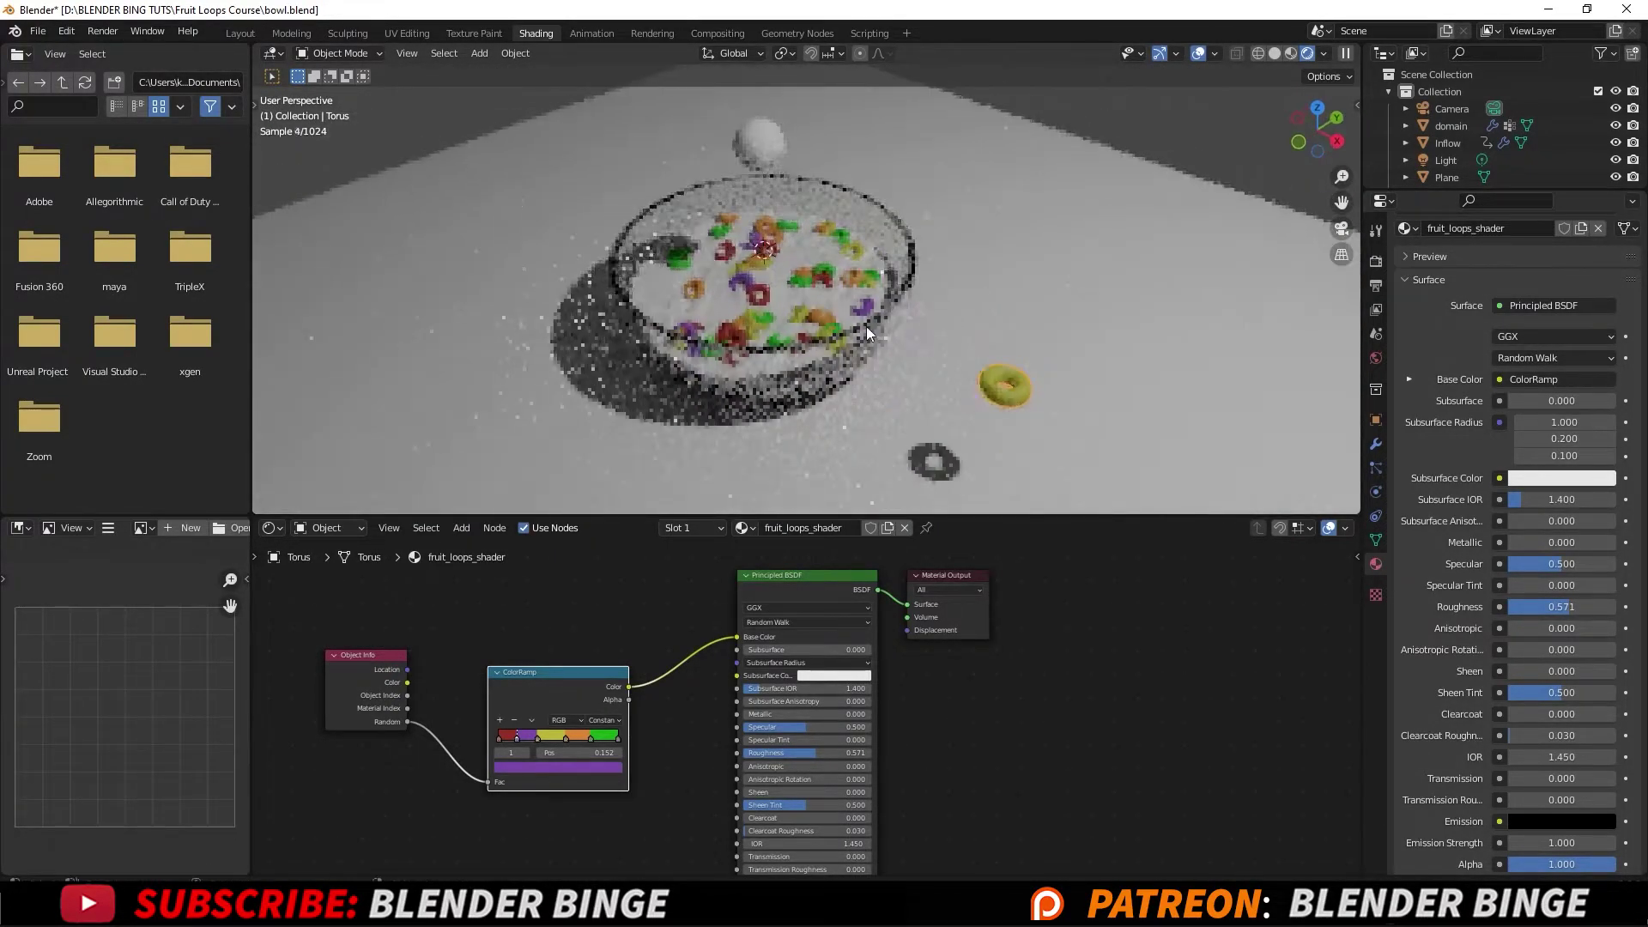
# Give the milk domain a new material named milk_shader with a pale blue base colour (H 0.564, S 0.295).
pyautogui.click(709, 313)
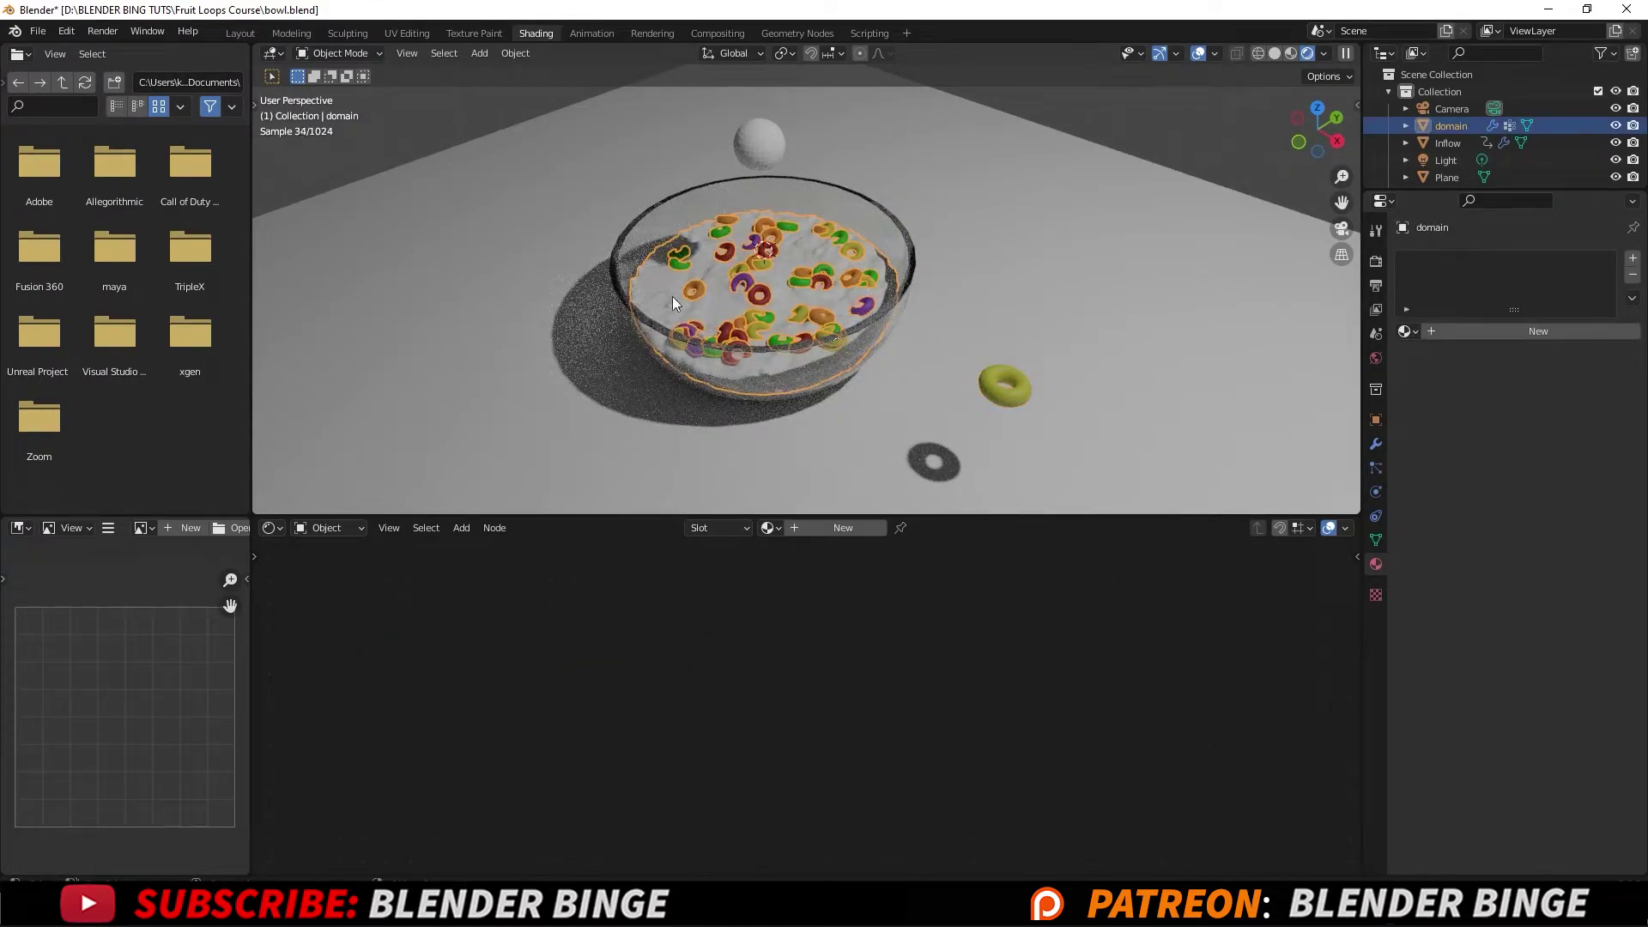
pyautogui.moveTo(752, 497); pyautogui.dragTo(1030, 541, button='middle')
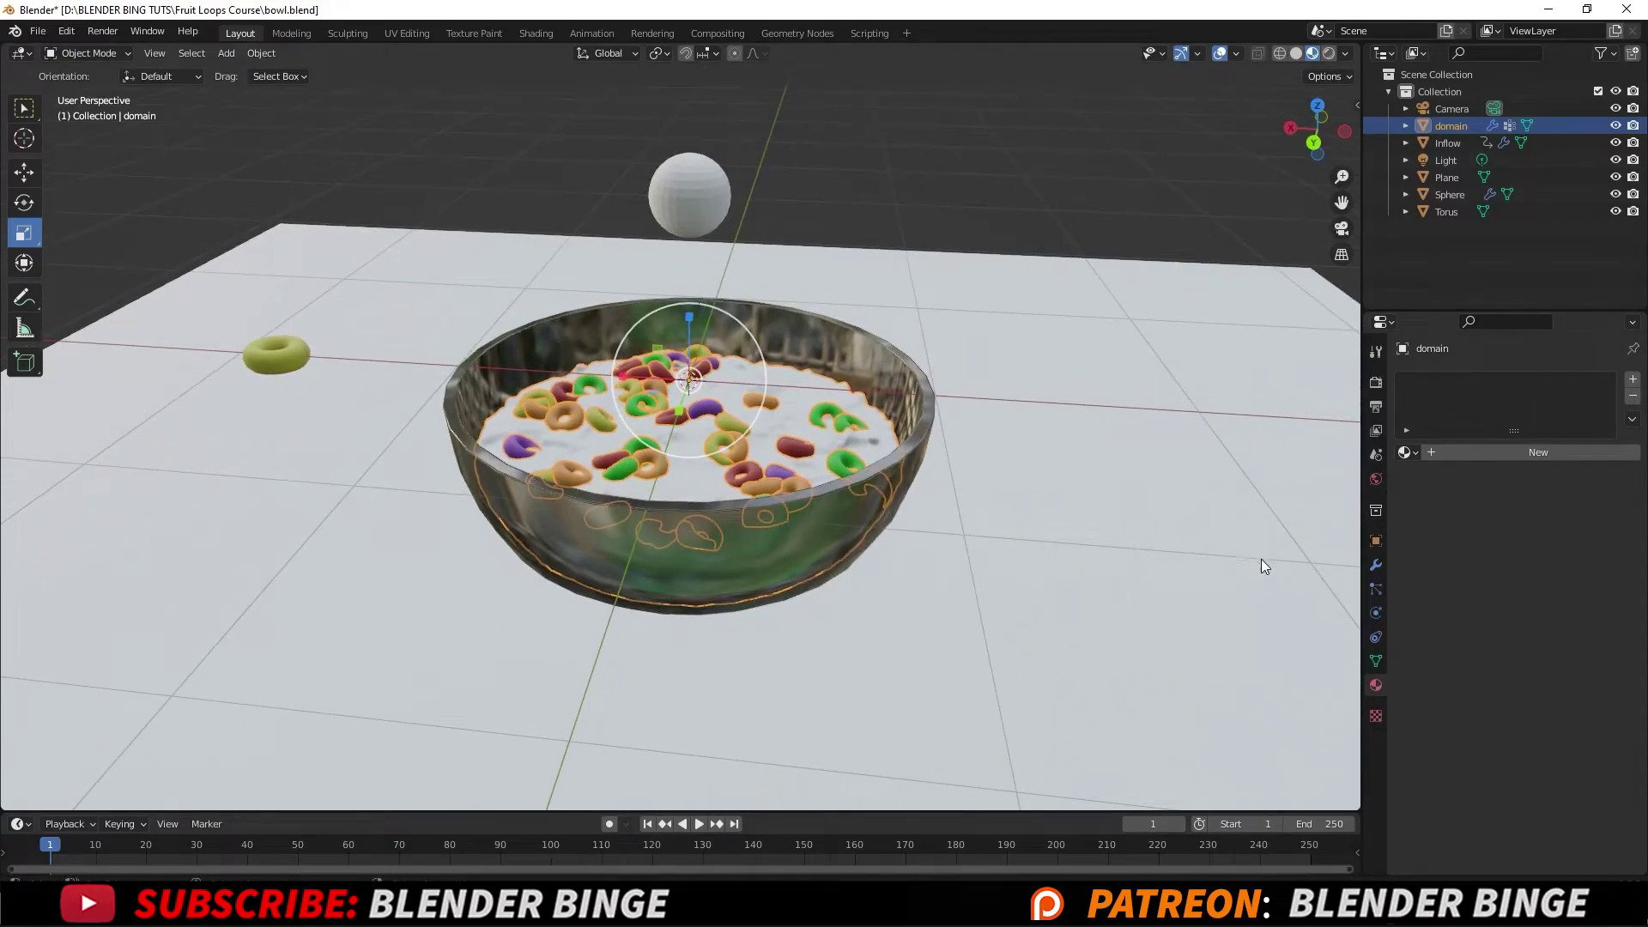
pyautogui.click(1487, 451)
pyautogui.click(1484, 452)
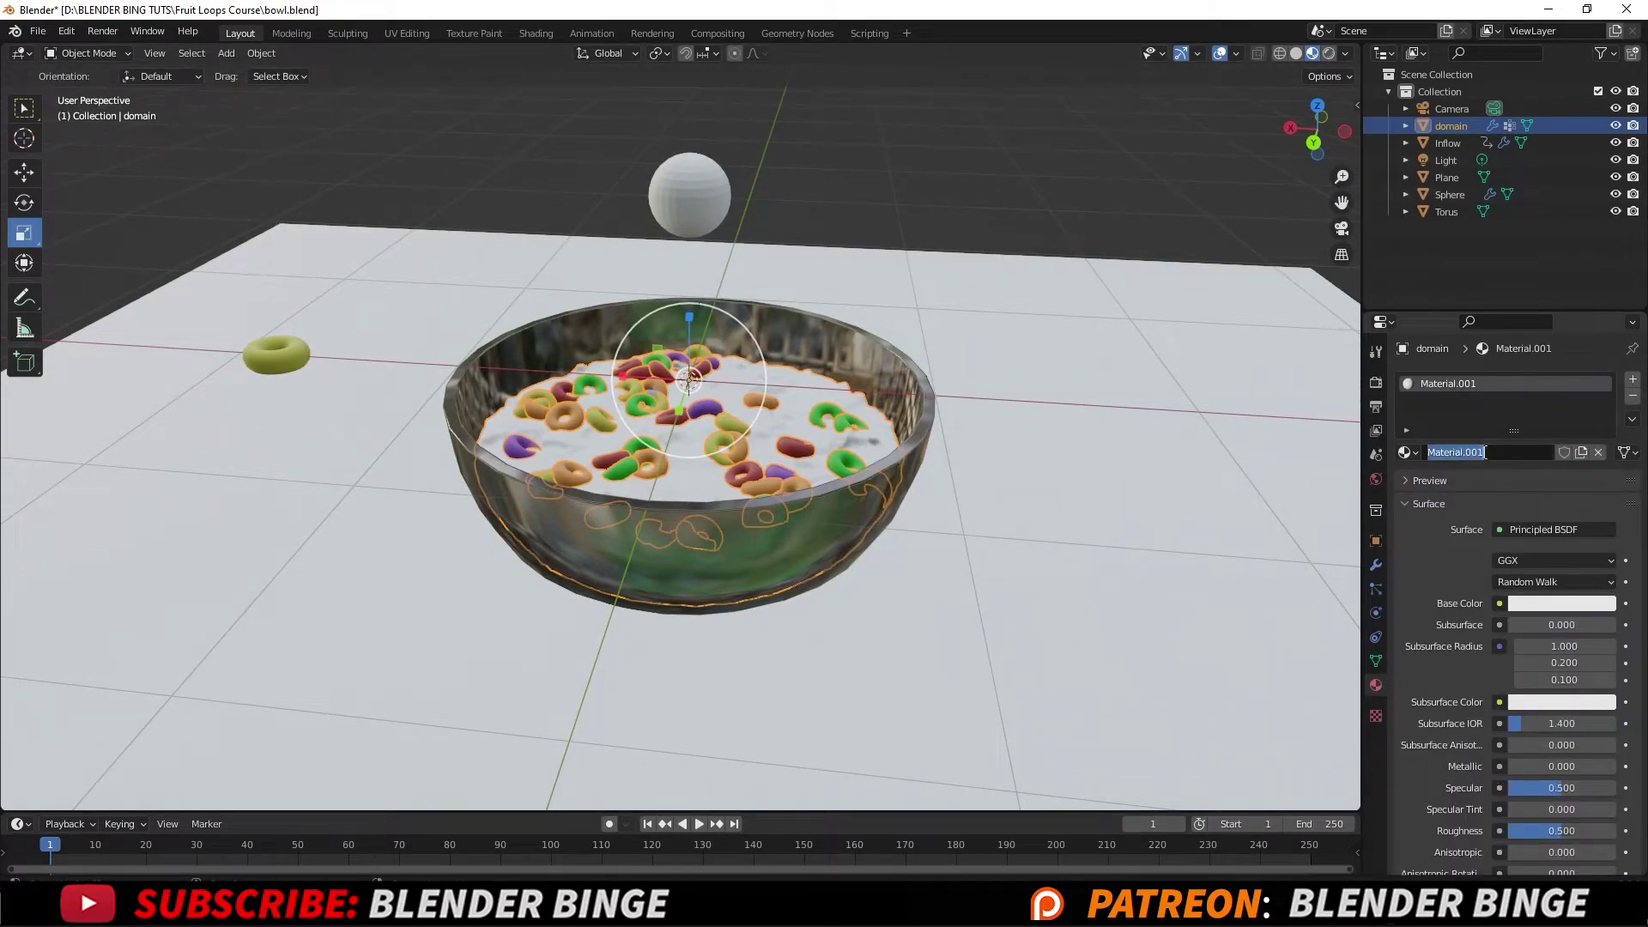
pyautogui.write('milk_shader')
pyautogui.press('Return')
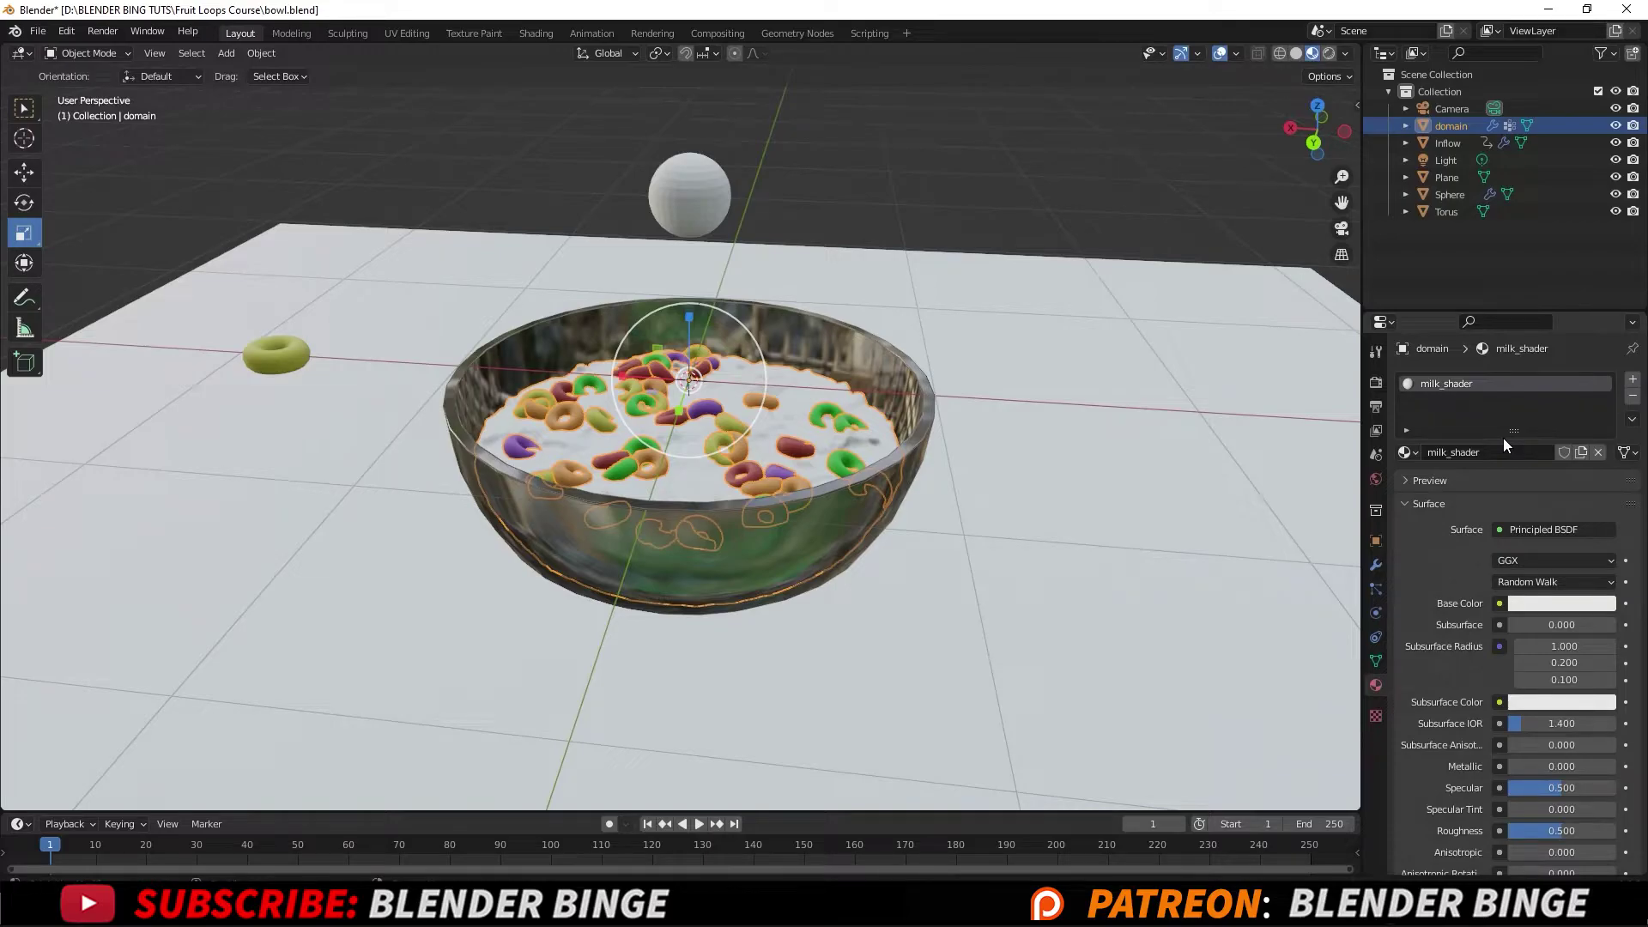
pyautogui.click(1533, 605)
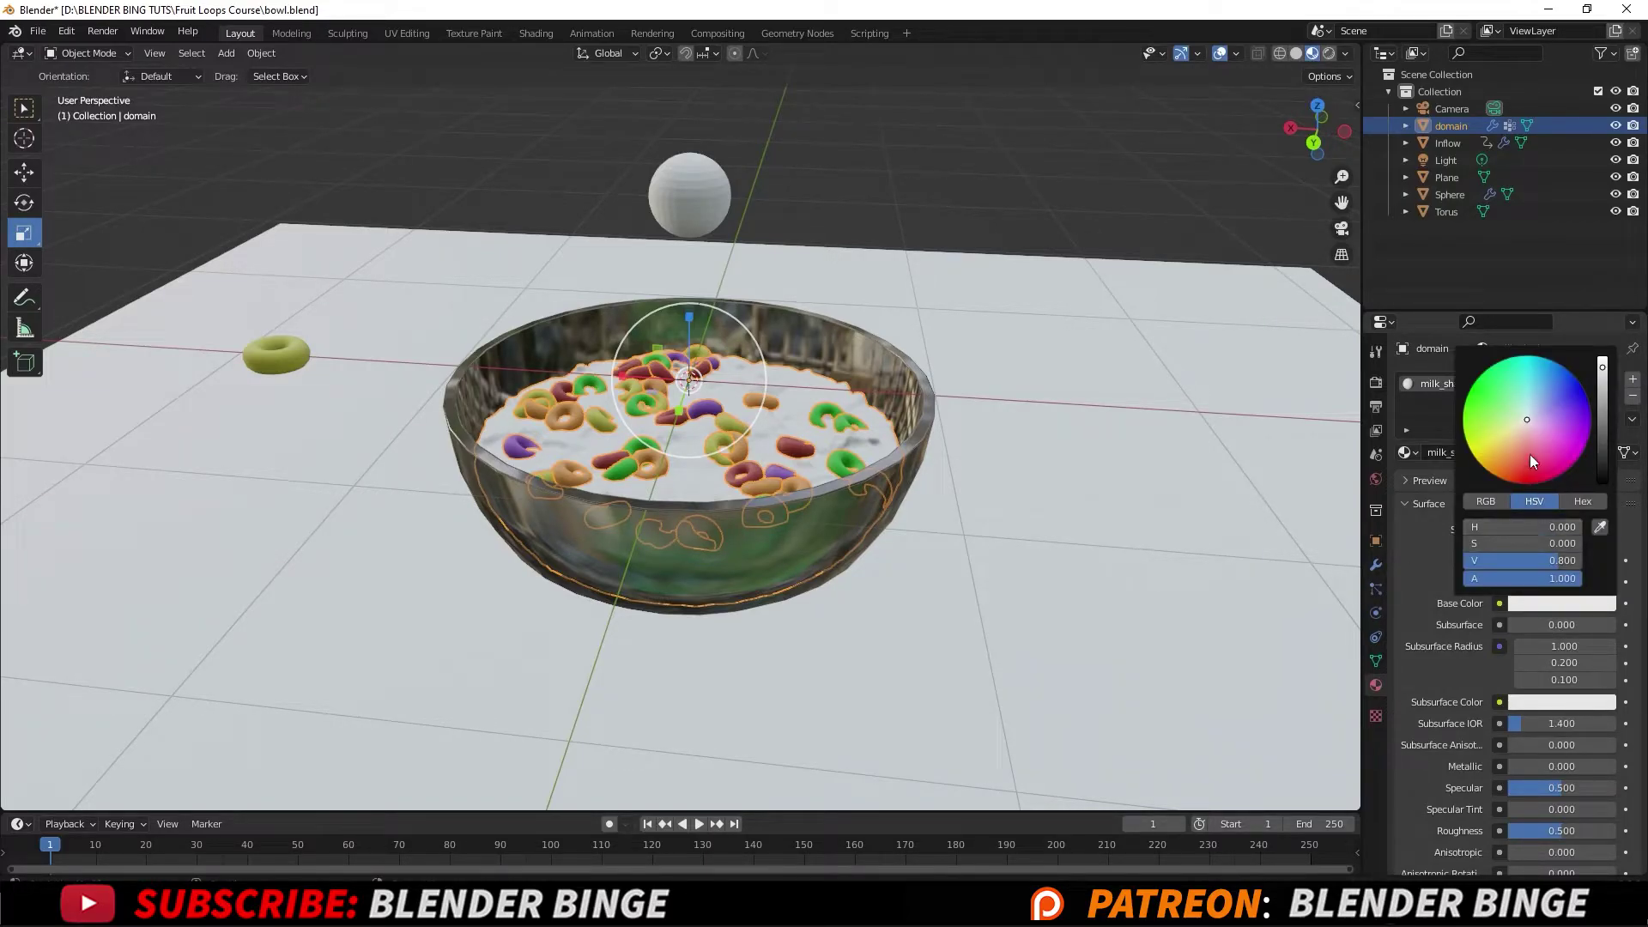
pyautogui.click(1532, 413)
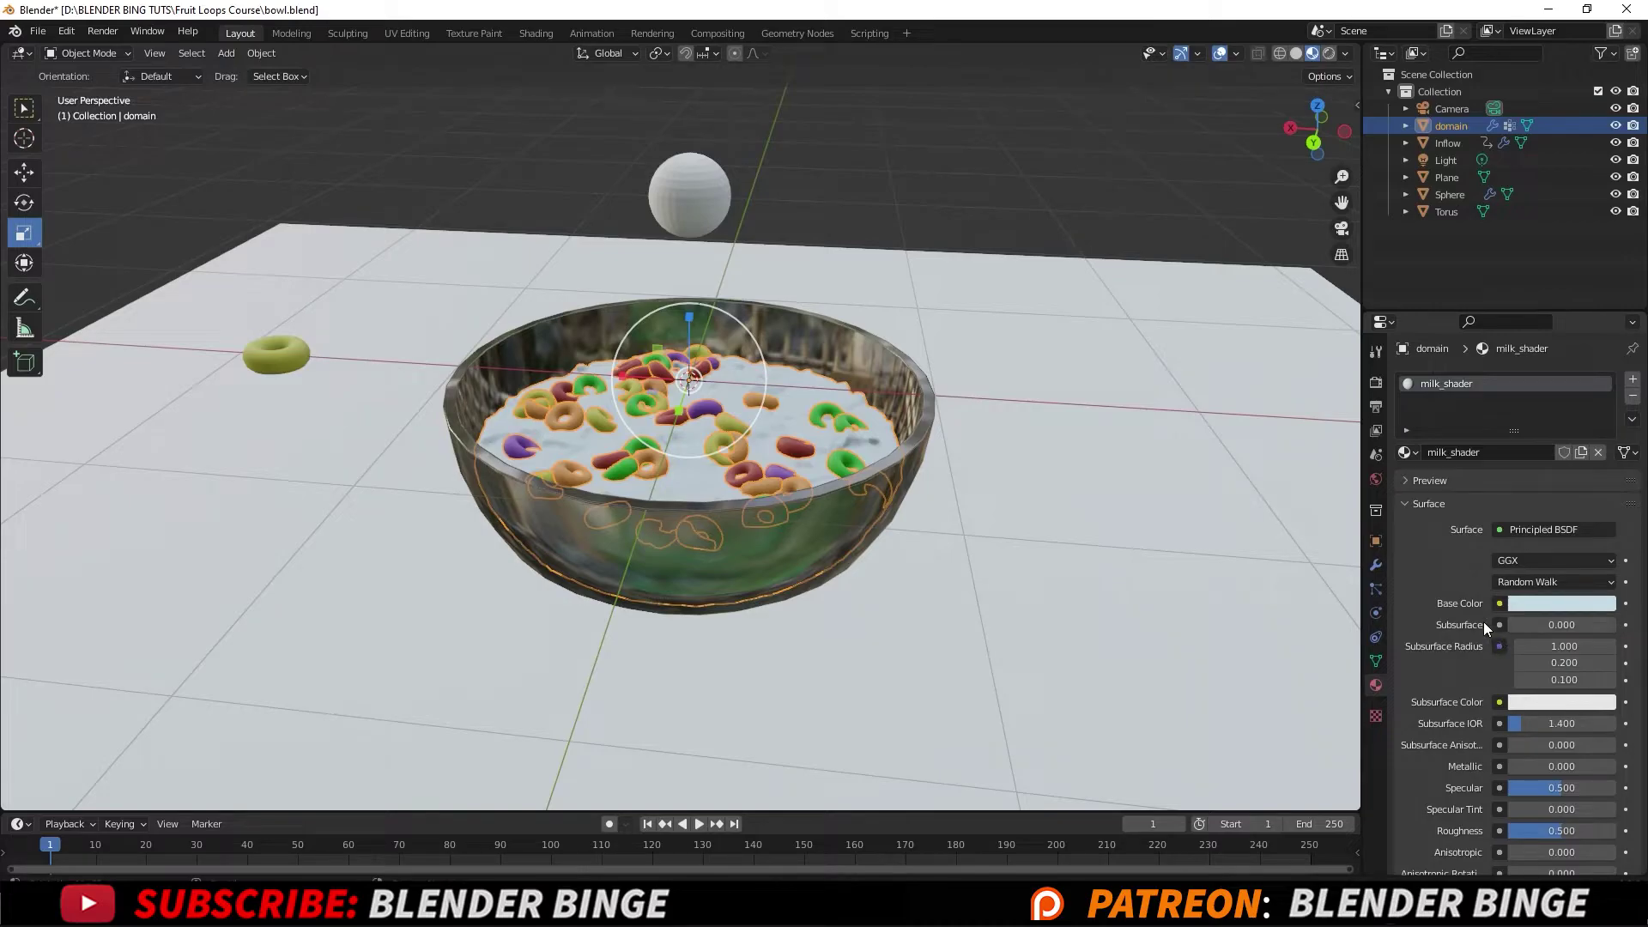
# Lower the milk_shader Roughness to 0.224 and add a little Transmission.
pyautogui.scroll(-2, 1532, 728)
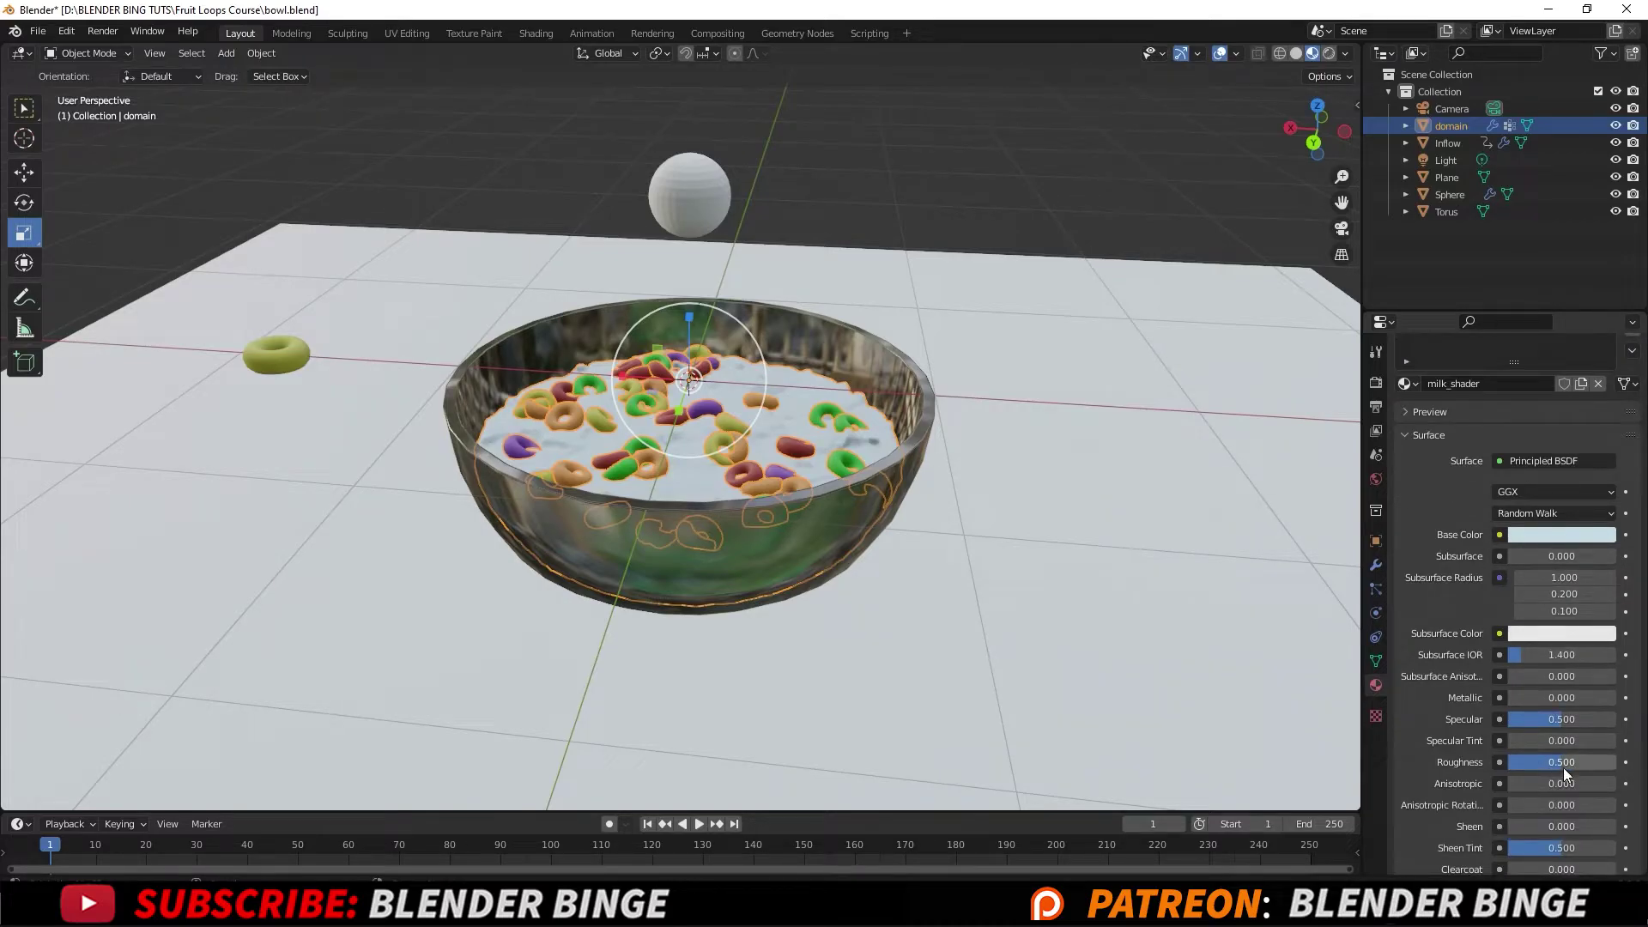
pyautogui.moveTo(1562, 768); pyautogui.dragTo(1578, 721)
pyautogui.scroll(-3, 1523, 785)
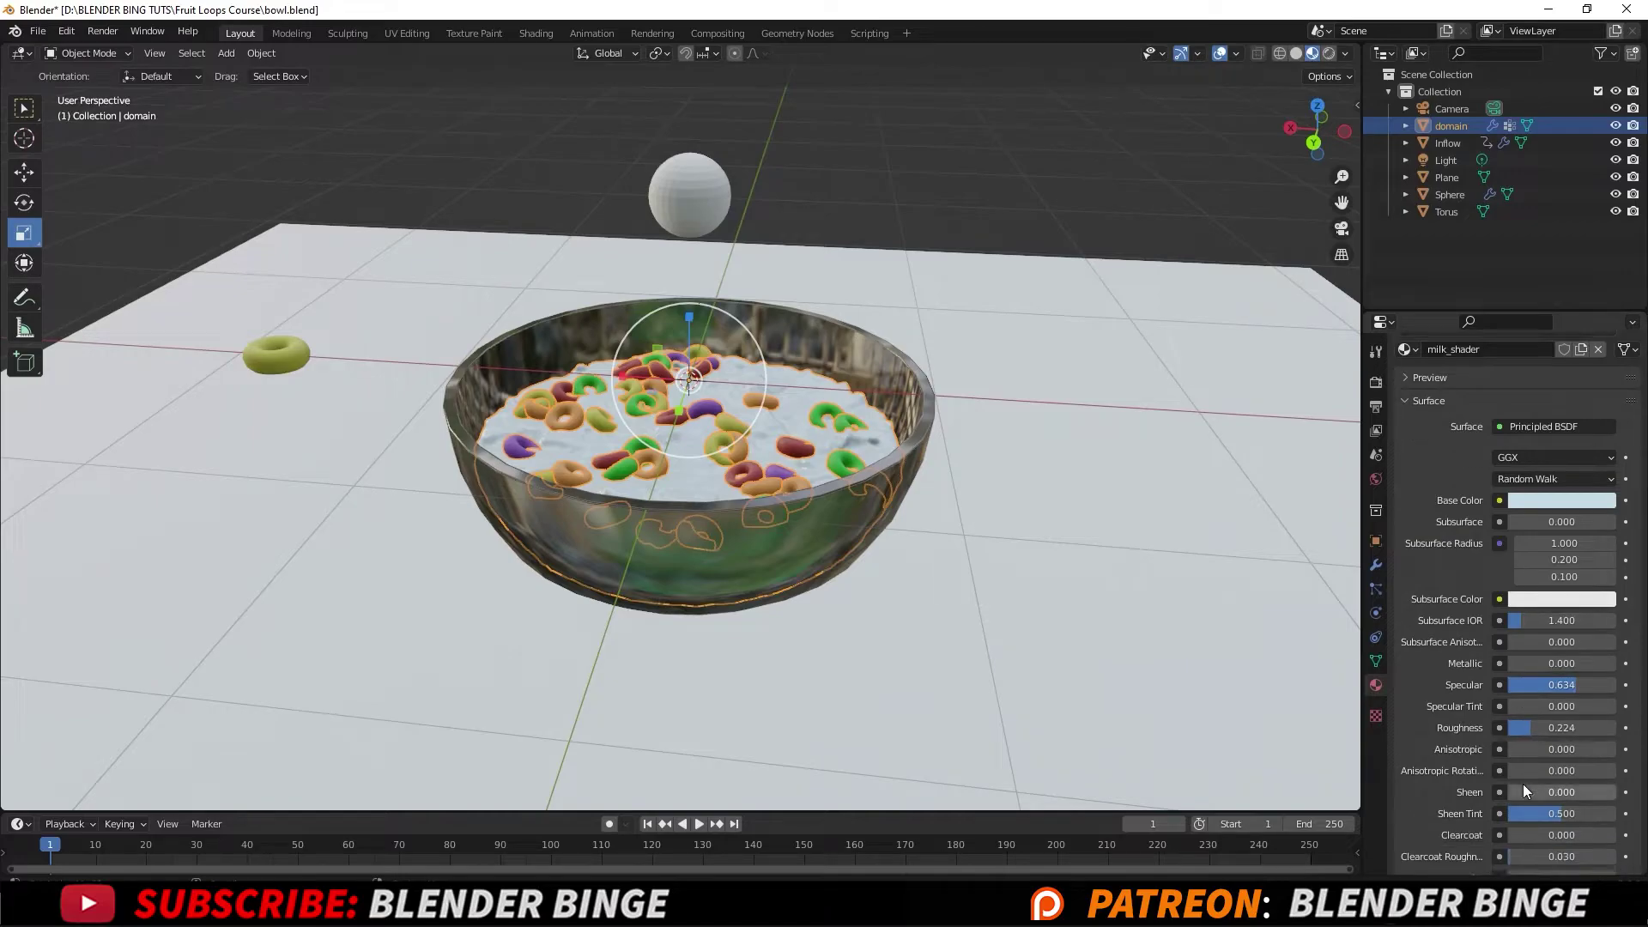
pyautogui.scroll(-1, 1517, 787)
pyautogui.moveTo(1527, 795); pyautogui.dragTo(1602, 791)
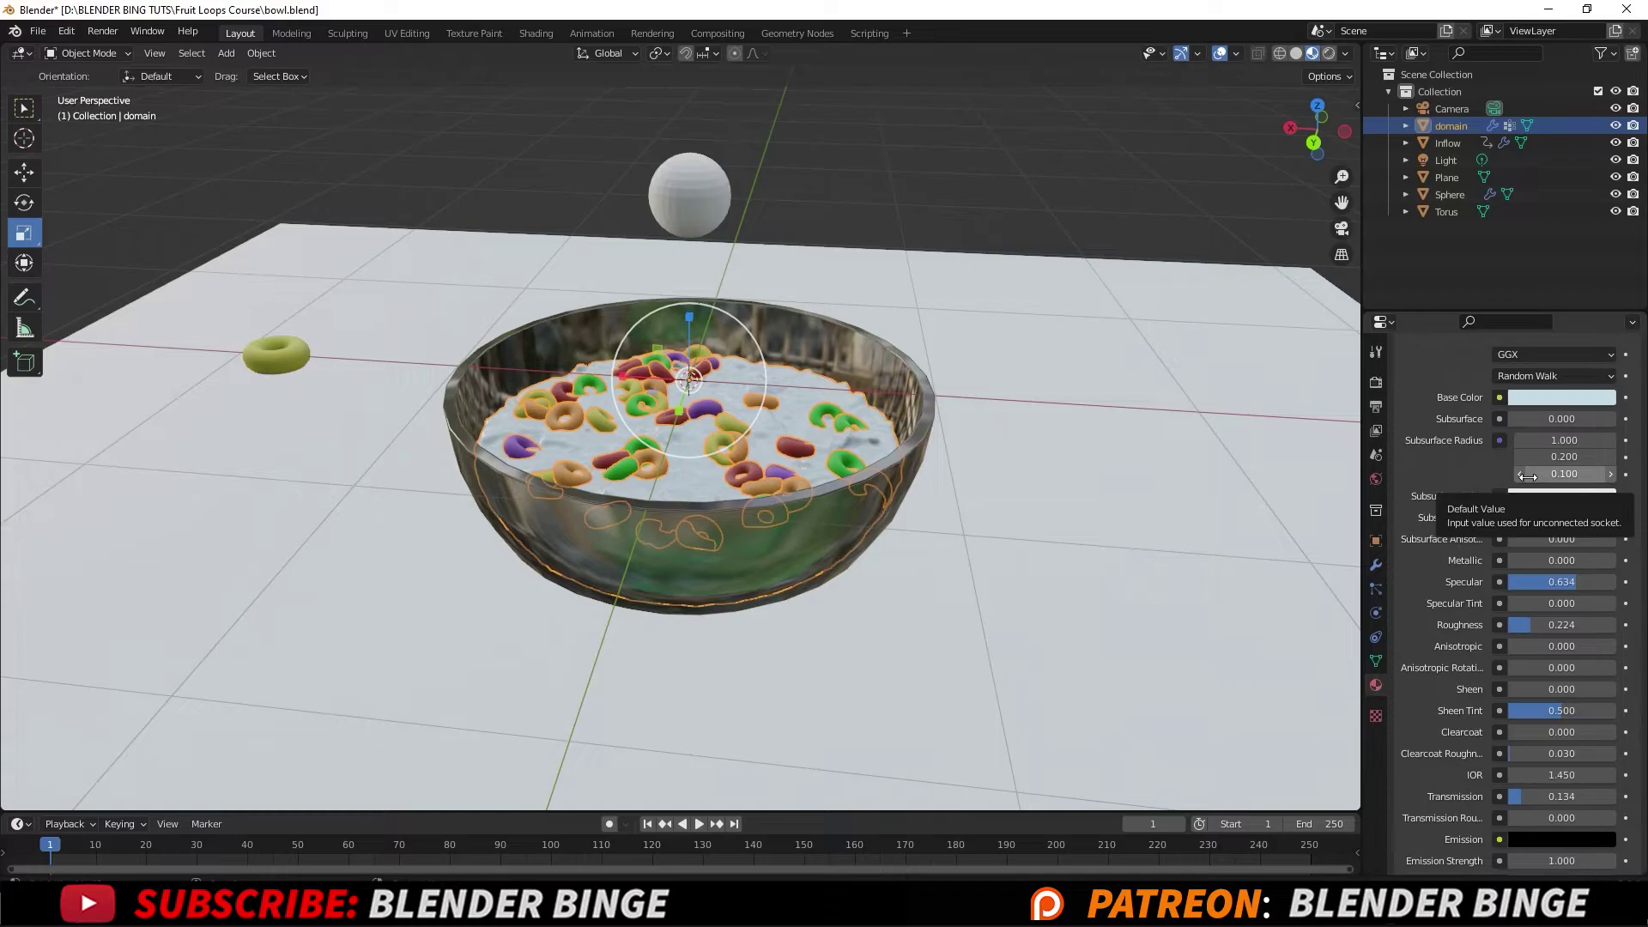
# Raise Subsurface to 0.512 and make the Subsurface Color salmon.
pyautogui.scroll(5, 1528, 477)
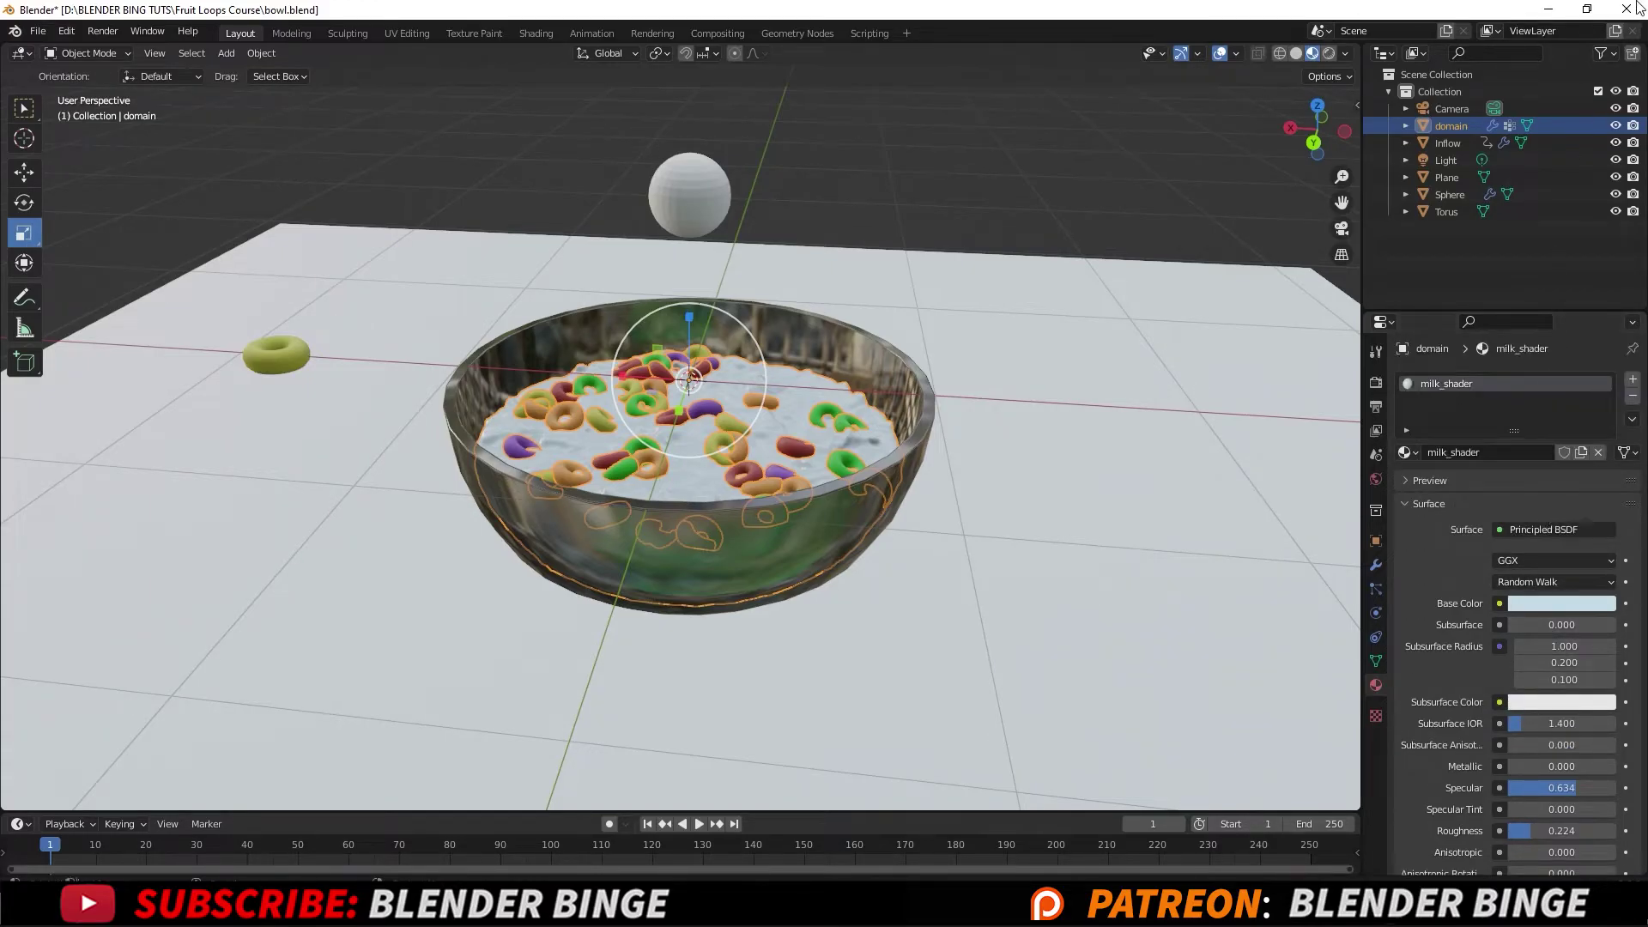
pyautogui.moveTo(1544, 623); pyautogui.dragTo(1599, 622)
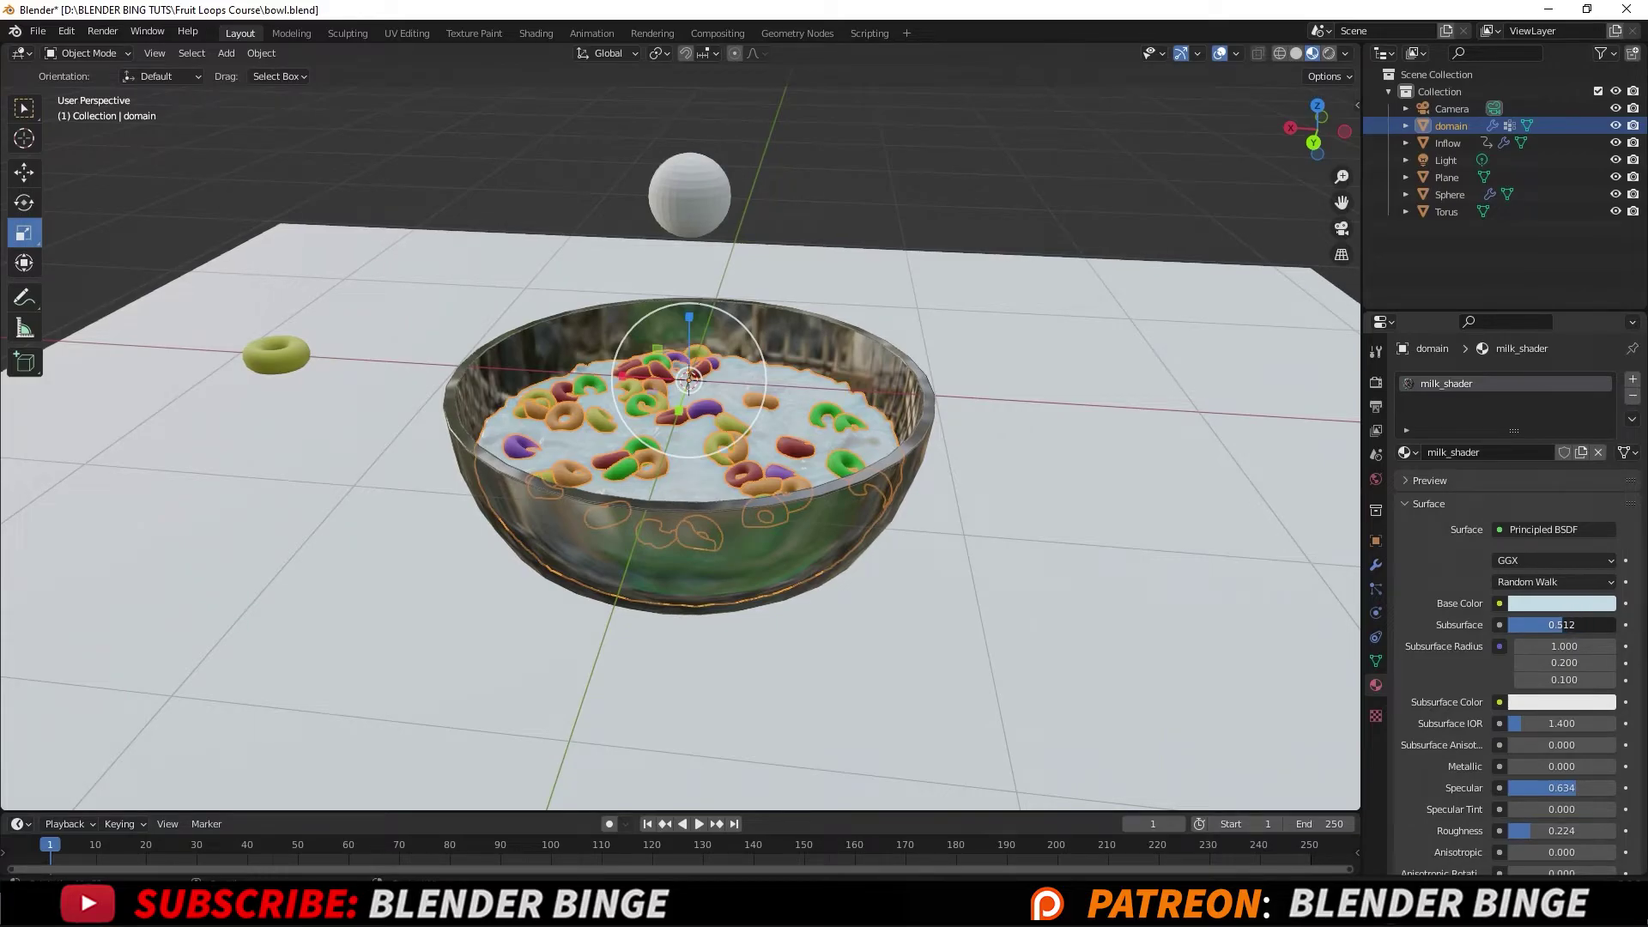
pyautogui.click(1558, 699)
pyautogui.click(1518, 553)
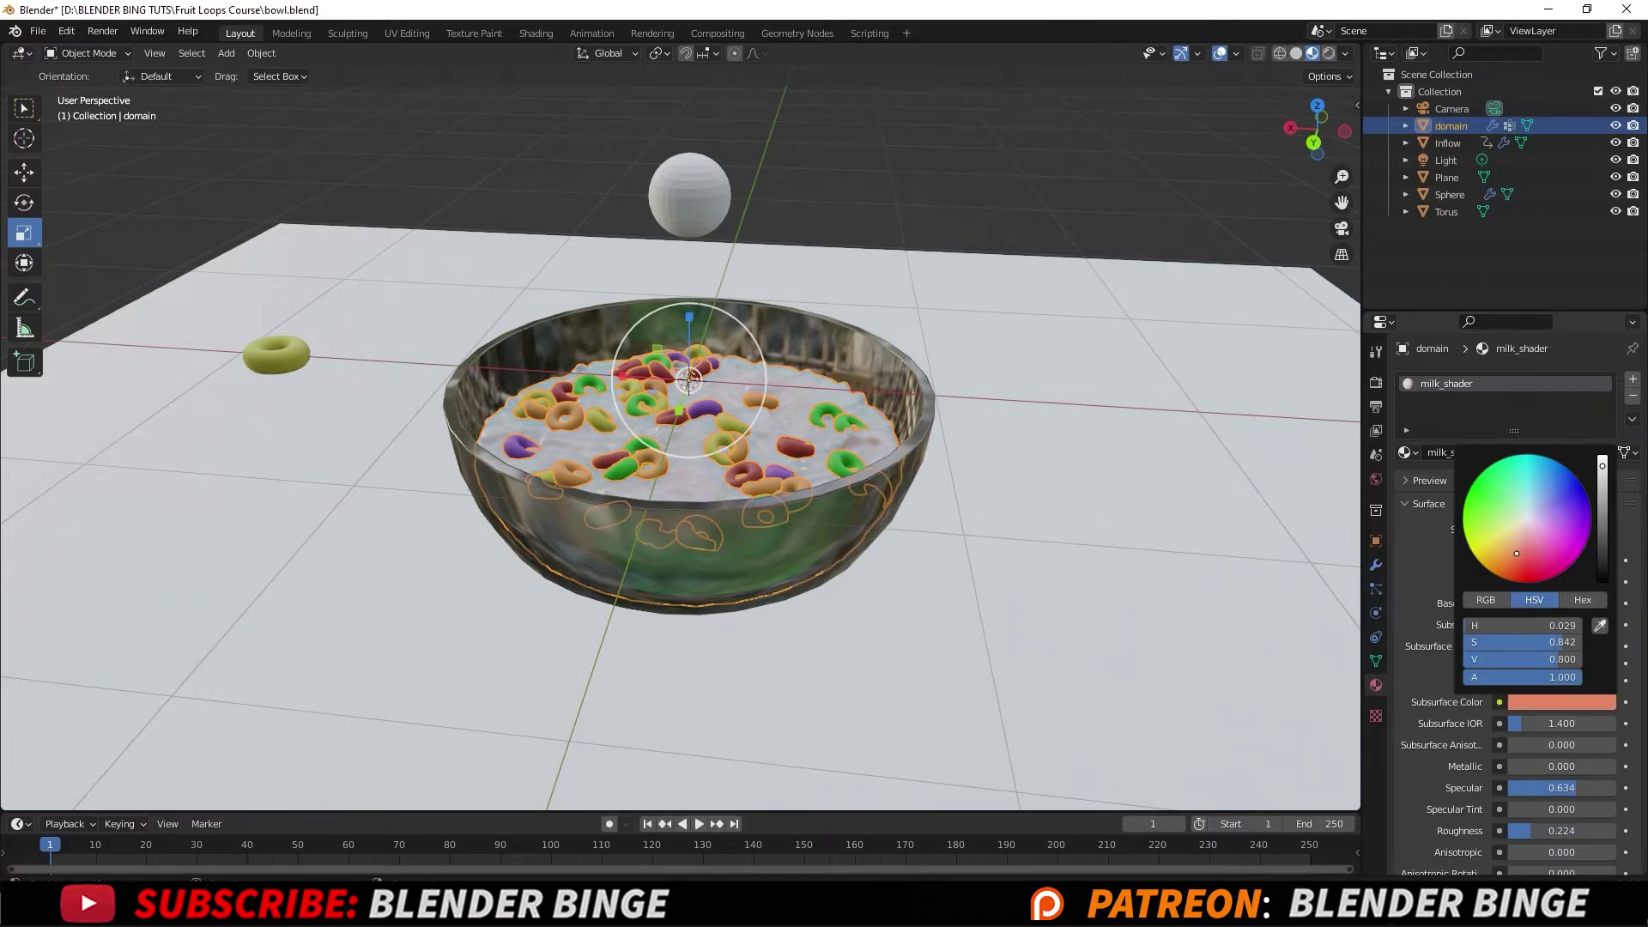
pyautogui.scroll(5, 737, 372)
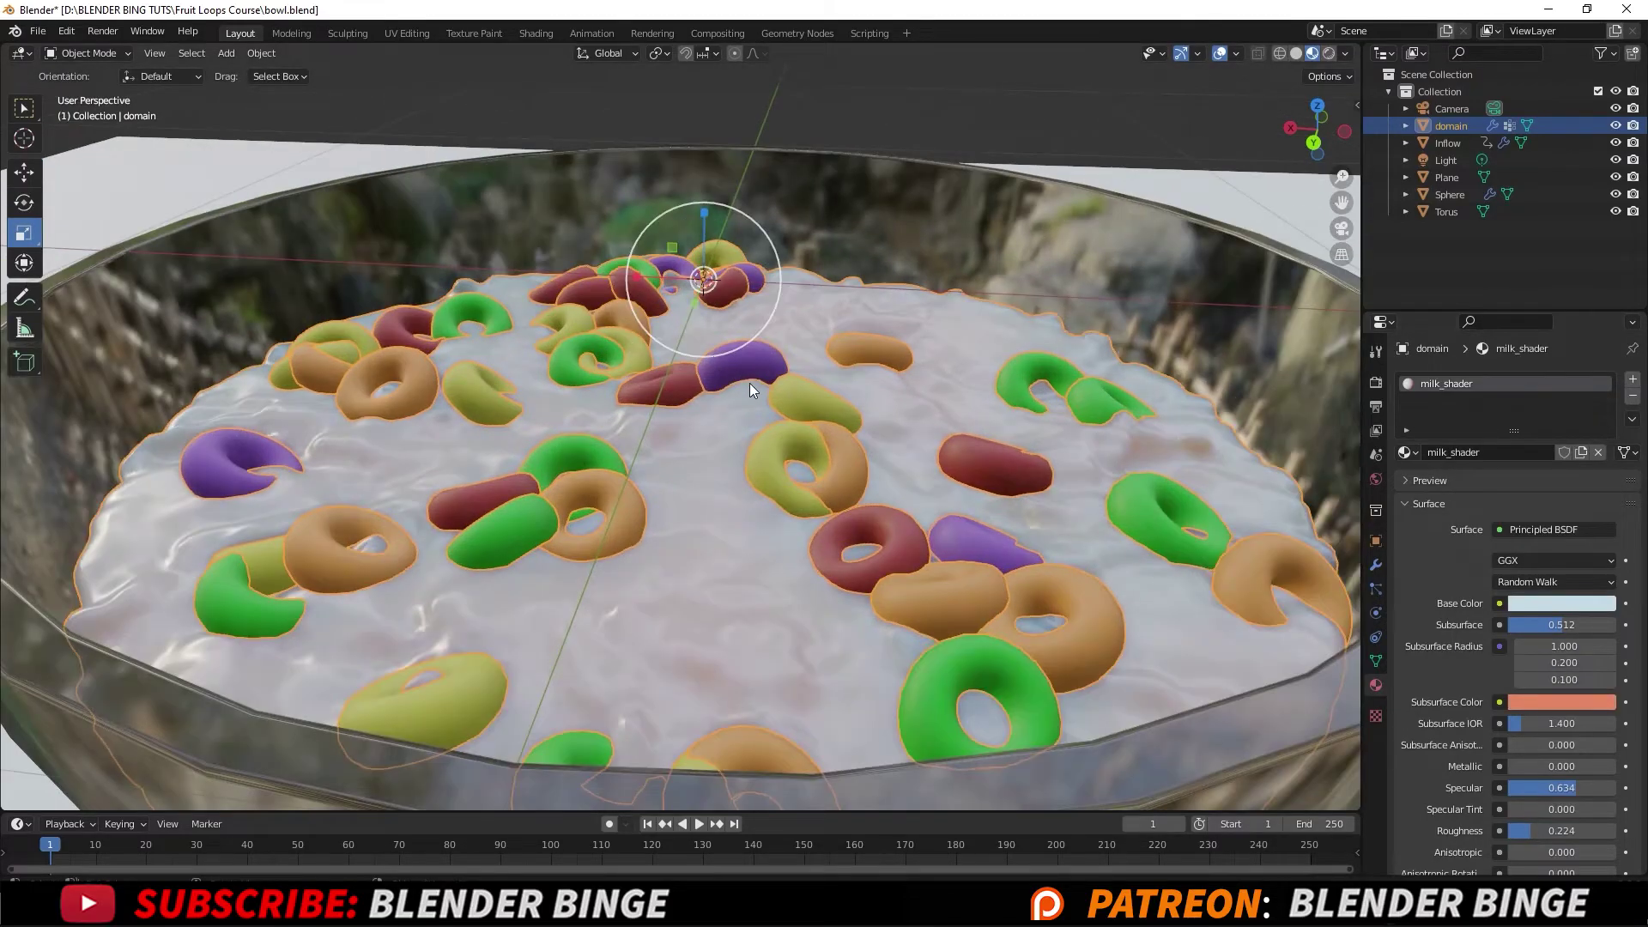
pyautogui.scroll(-3, 749, 383)
pyautogui.scroll(5, 749, 383)
pyautogui.moveTo(771, 513)
pyautogui.mouseDown(button='middle')
pyautogui.moveTo(747, 557)
pyautogui.moveTo(661, 554)
pyautogui.moveTo(766, 537)
pyautogui.mouseUp(button='middle')
pyautogui.scroll(-6, 766, 522)
pyautogui.scroll(-2, 767, 523)
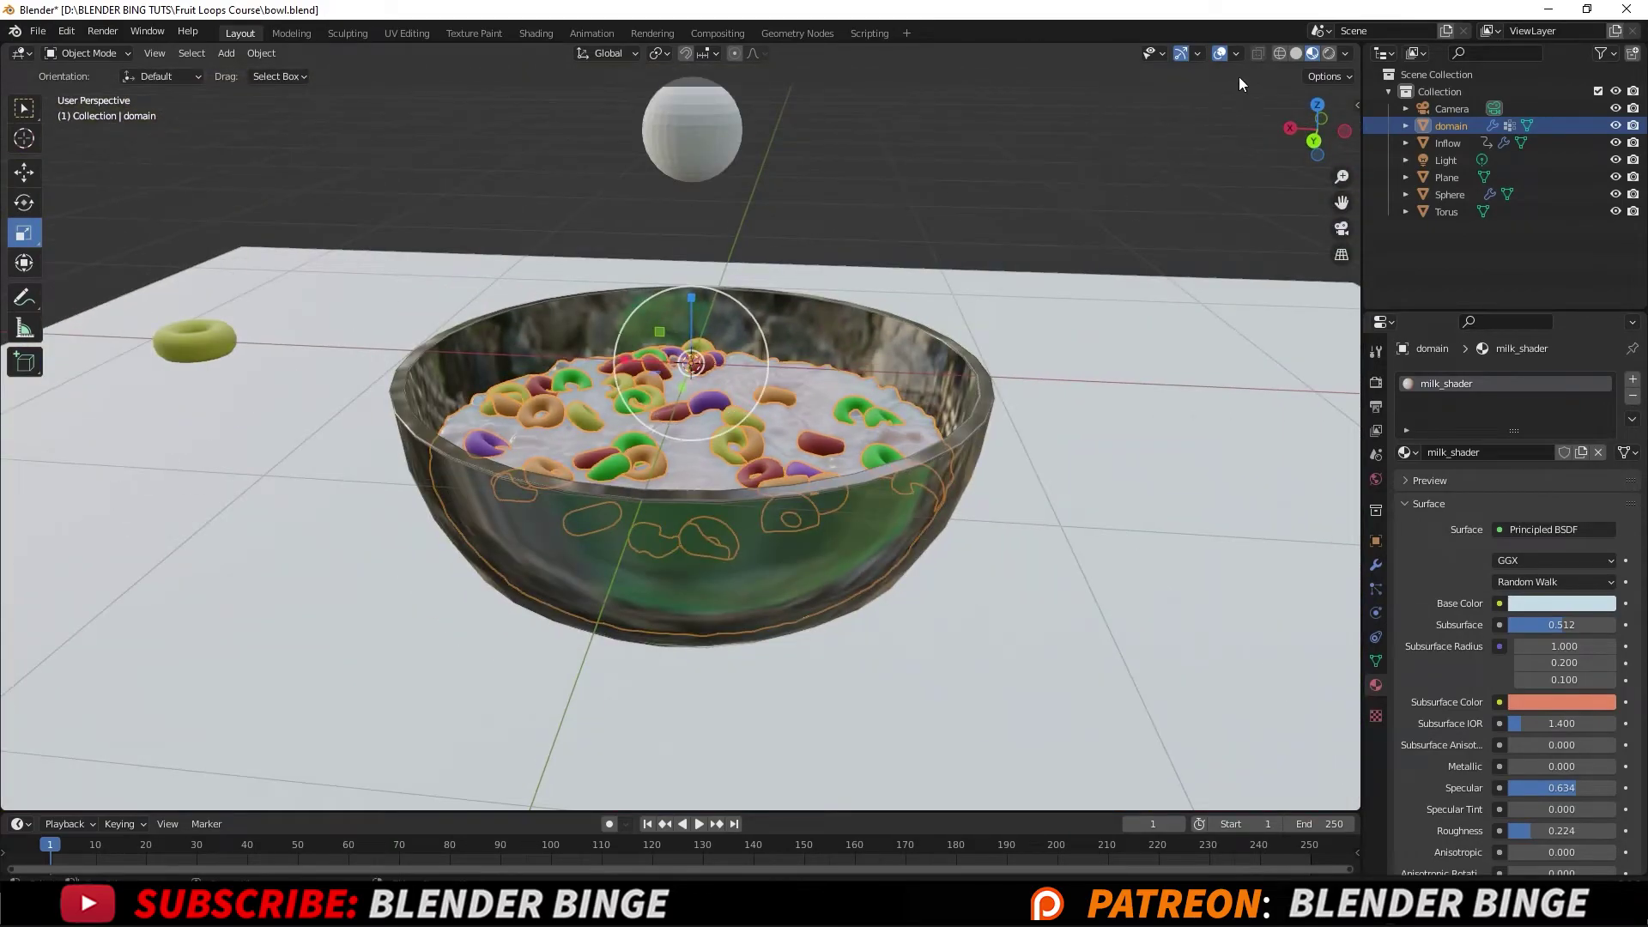
# Preview the scene in Rendered shading with the milk deselected, orbiting around the bowl.
pyautogui.click(1330, 53)
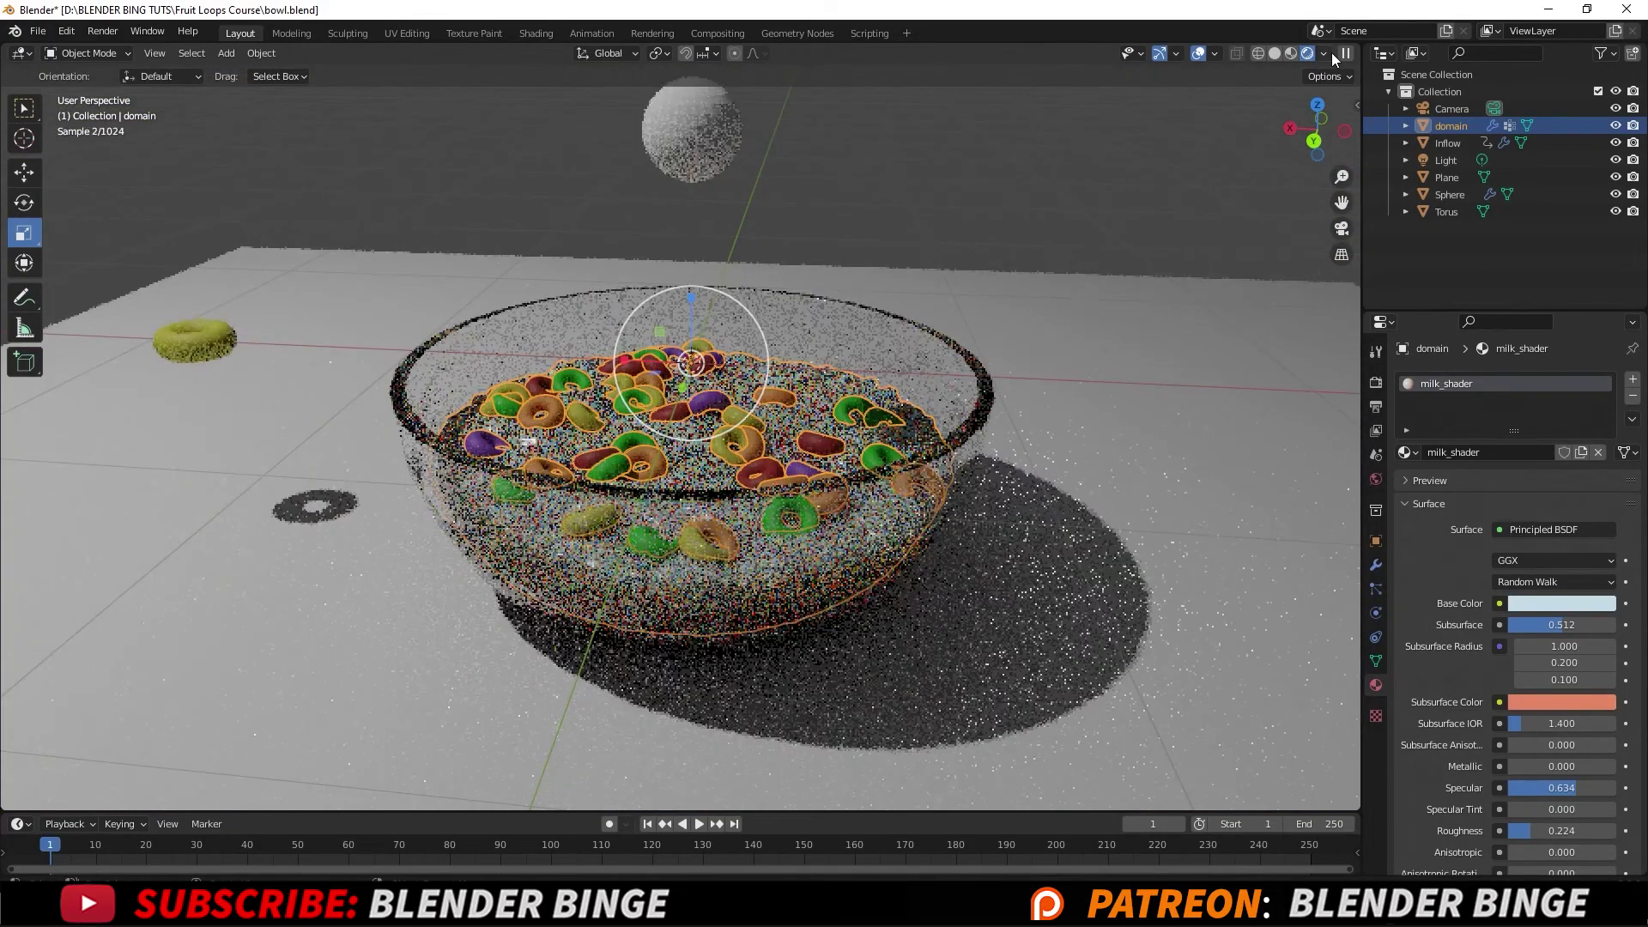
pyautogui.click(1047, 183)
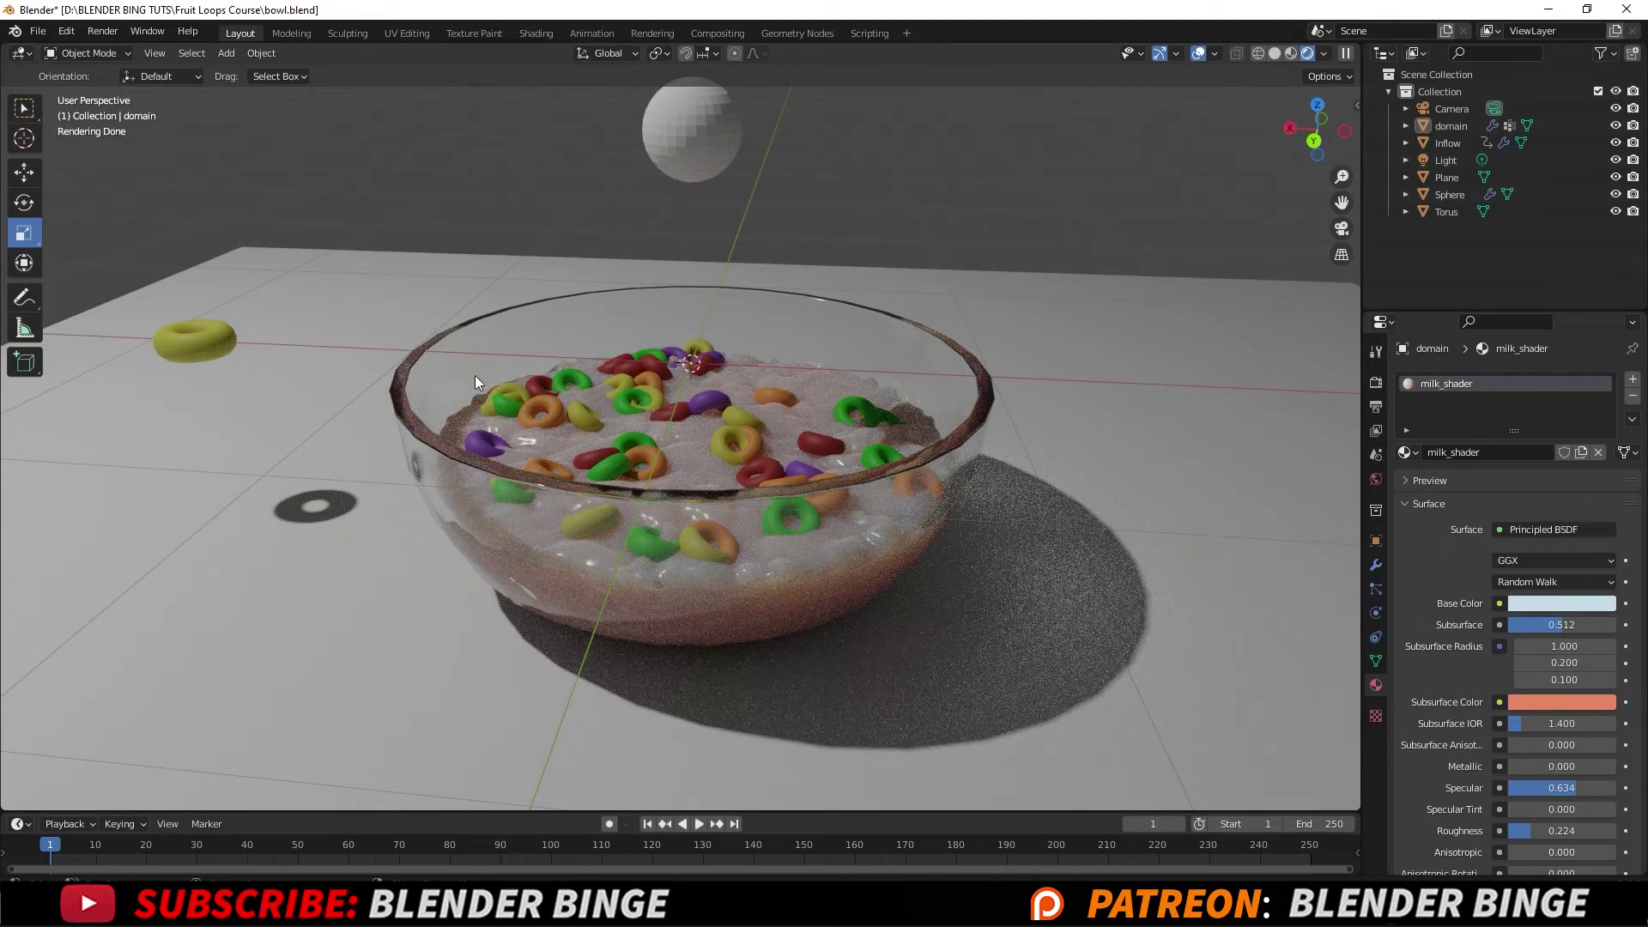
pyautogui.moveTo(891, 413); pyautogui.dragTo(609, 402, button='middle')
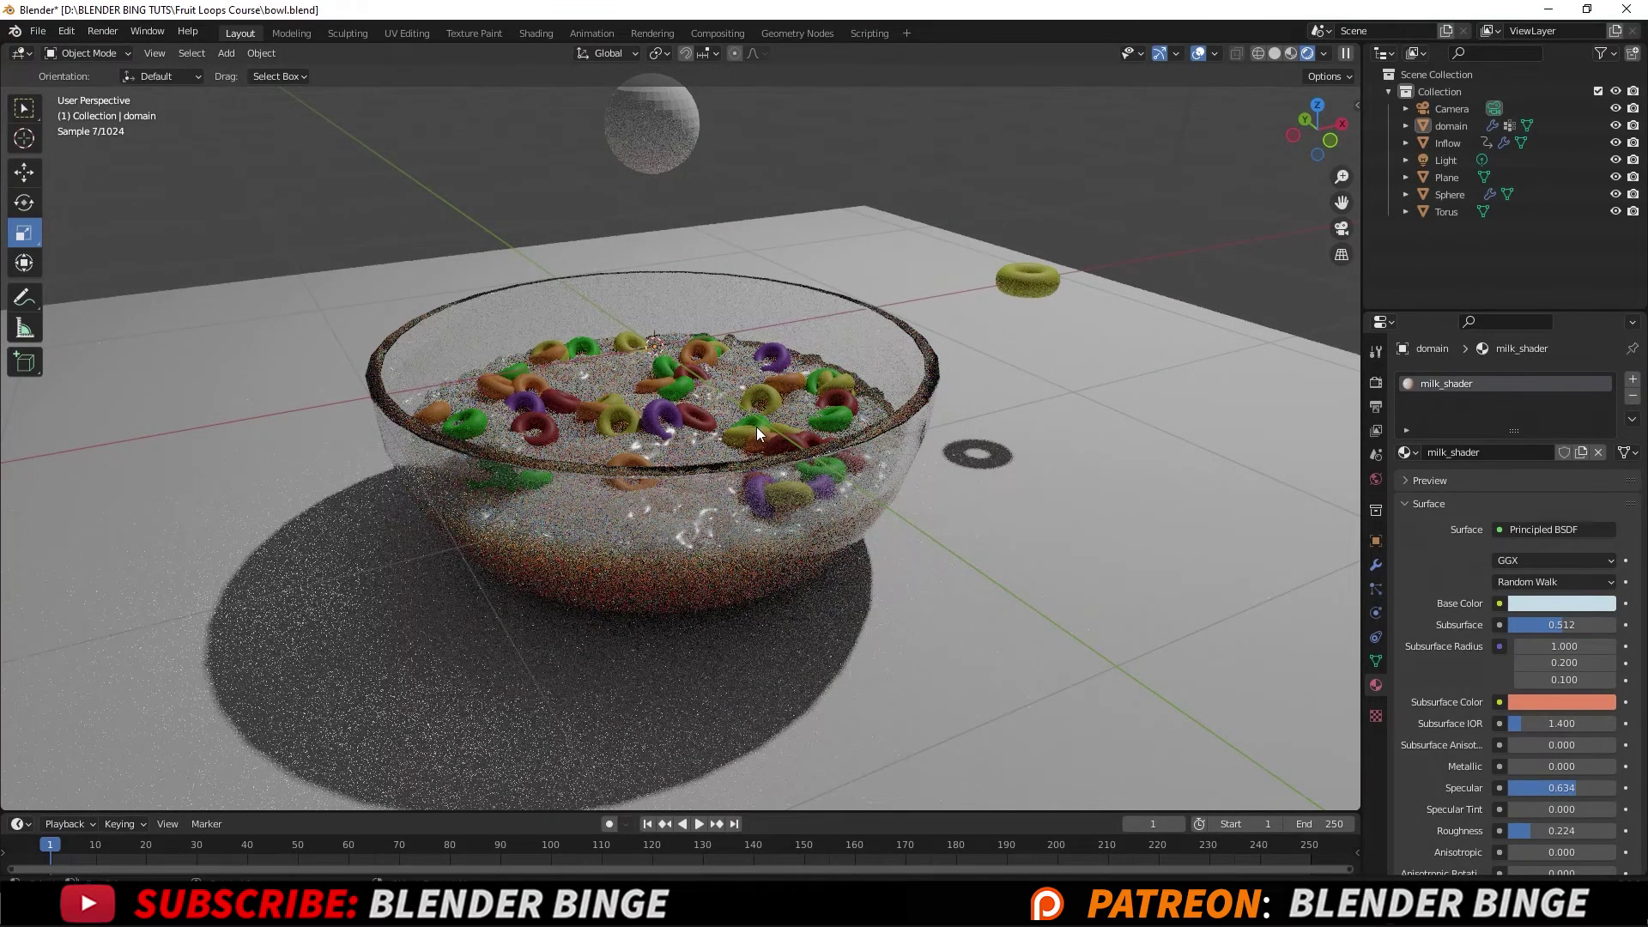
# Brighten the milk's Base Color Value to 0.897 and re-frame the bowl.
pyautogui.click(1558, 604)
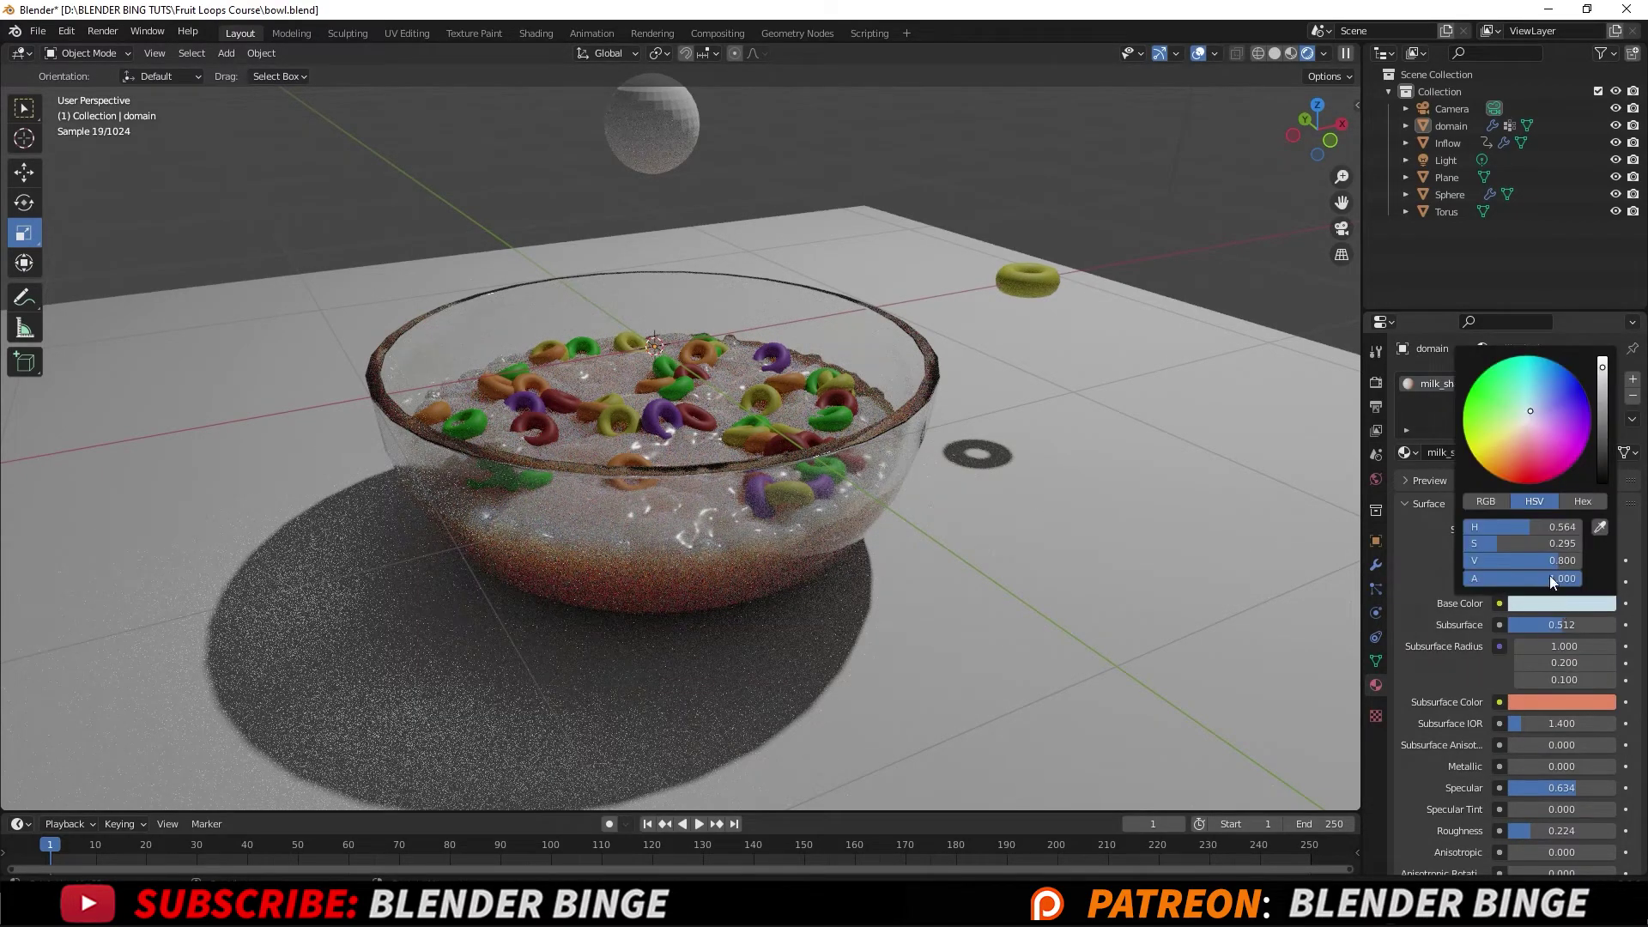
pyautogui.click(1603, 363)
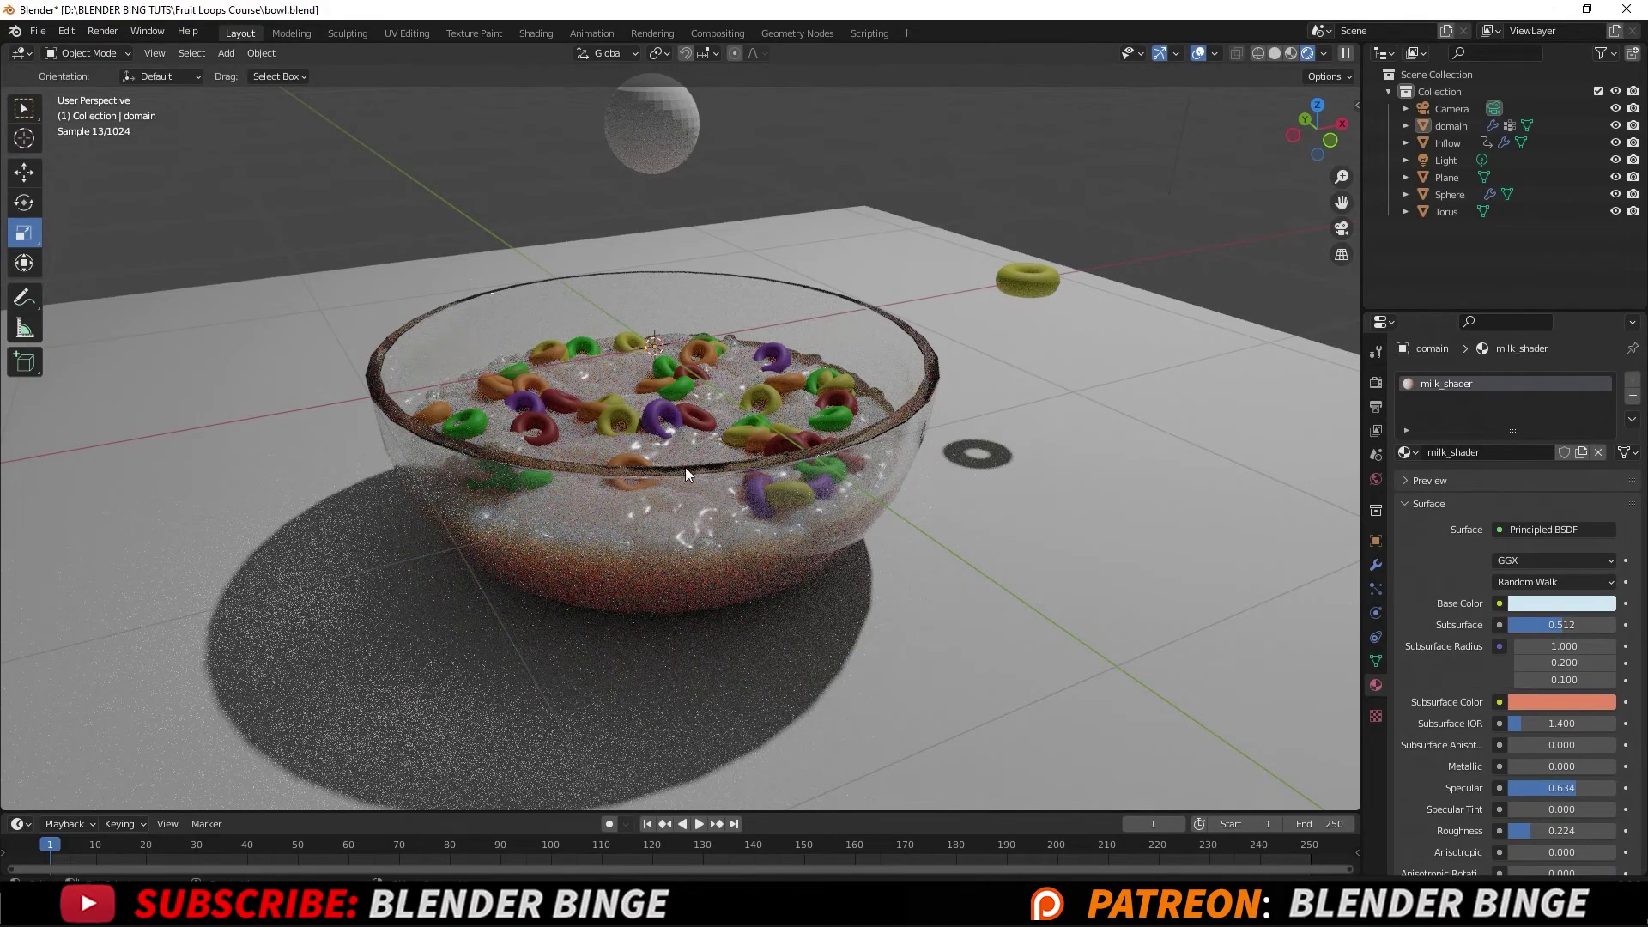
pyautogui.moveTo(685, 471); pyautogui.dragTo(887, 455, button='middle')
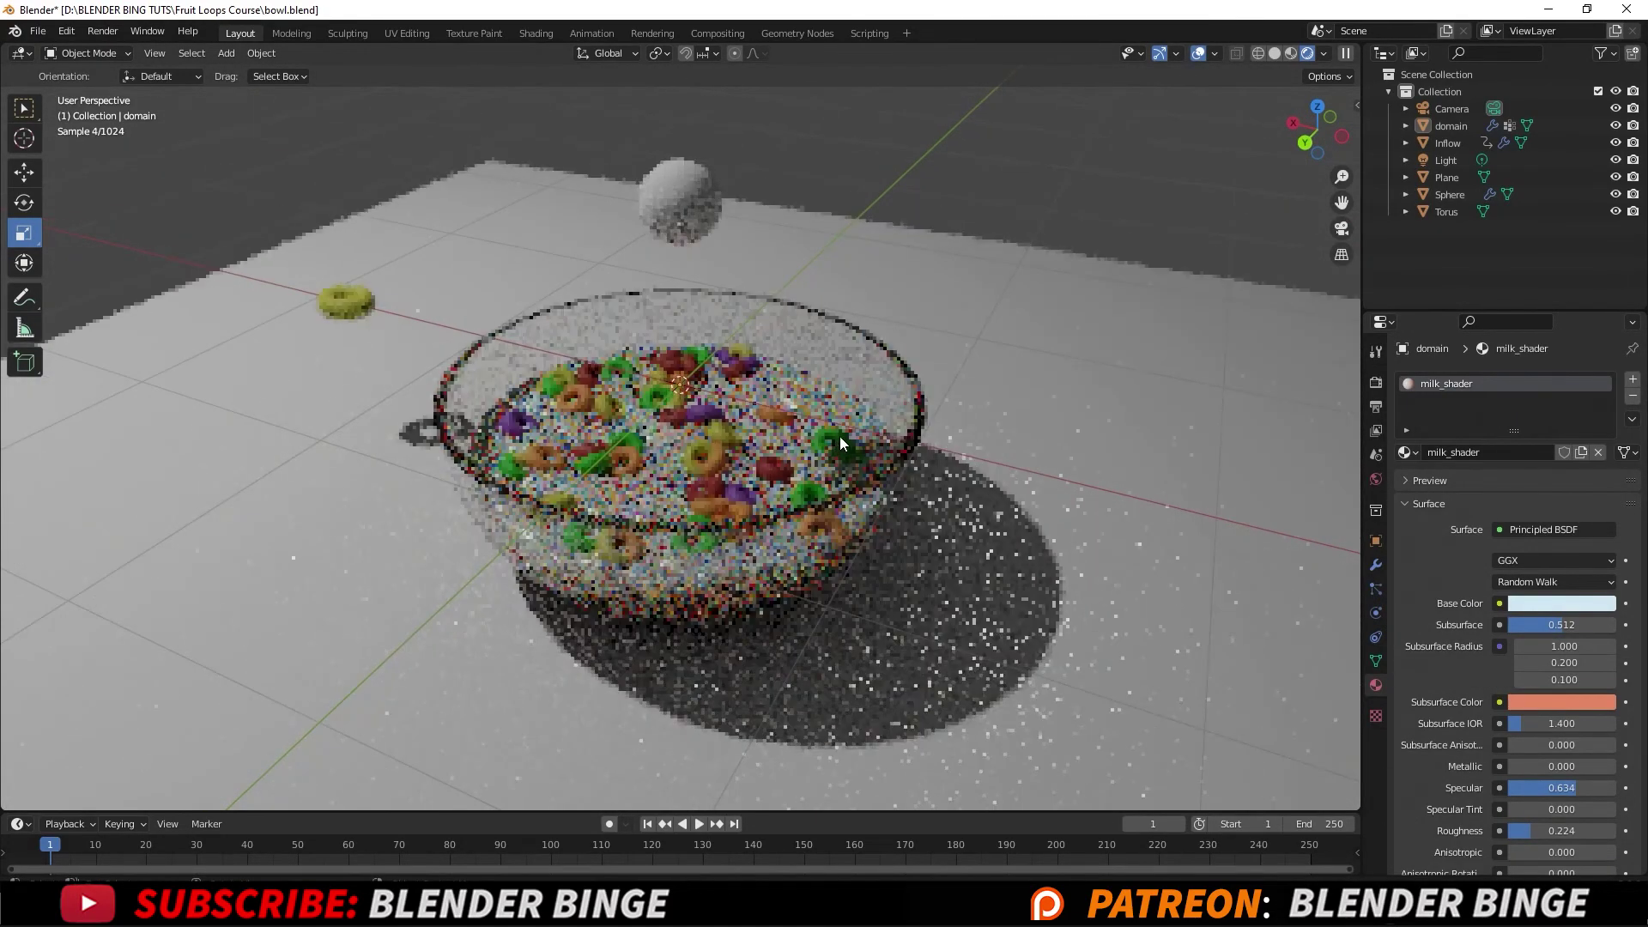
pyautogui.scroll(-5, 856, 425)
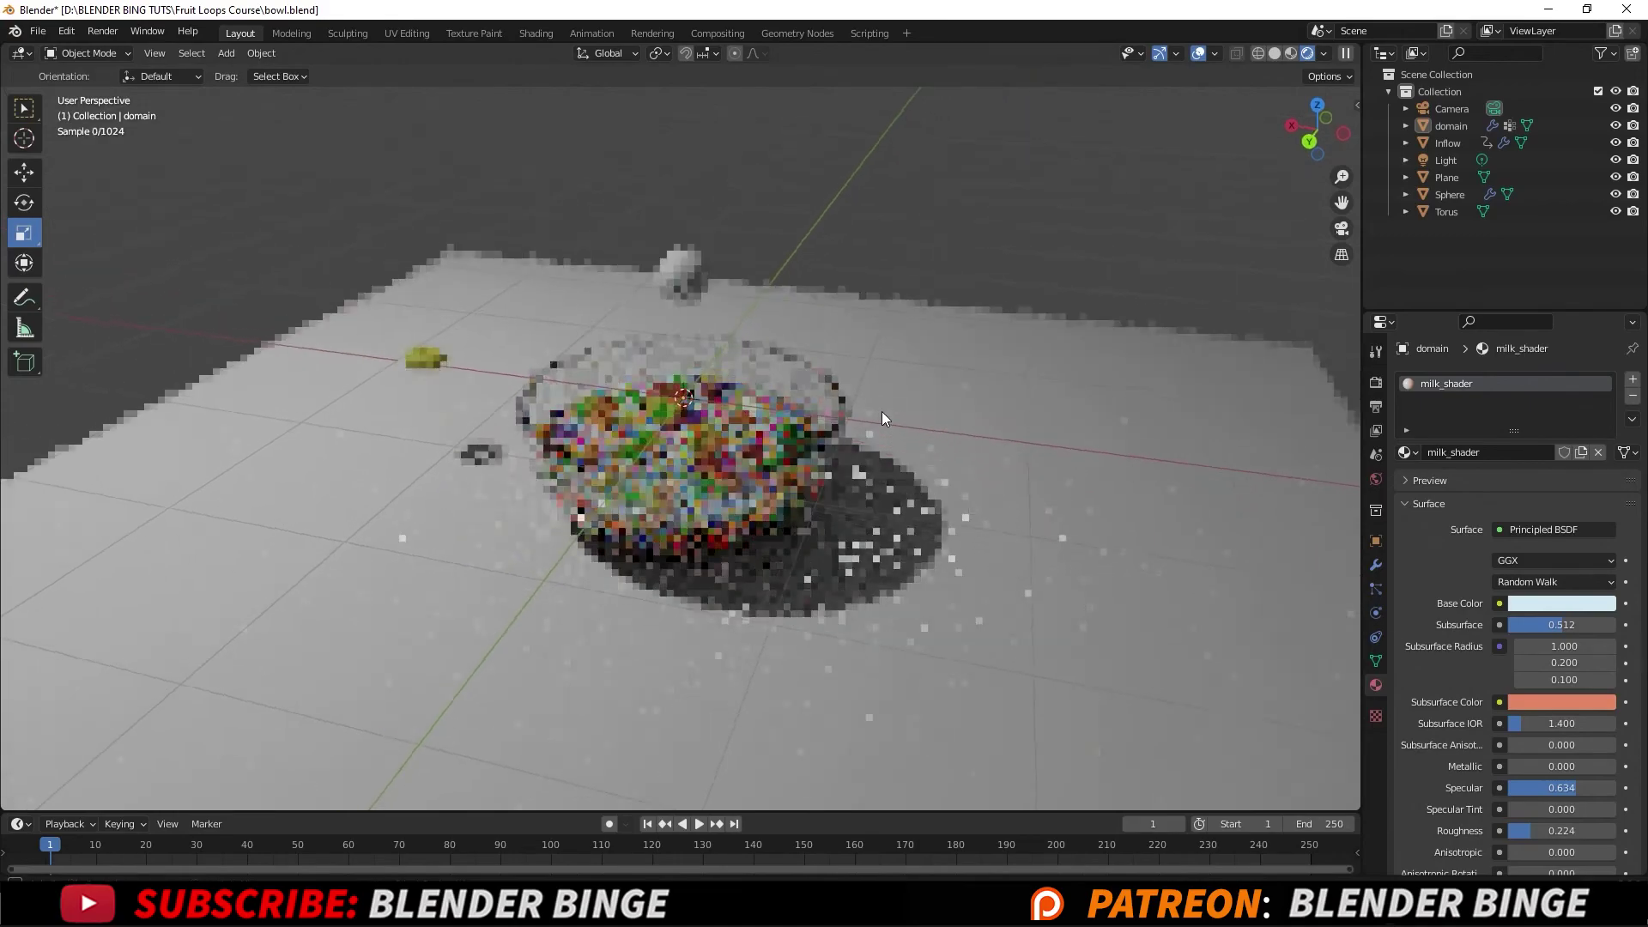
pyautogui.scroll(3, 815, 411)
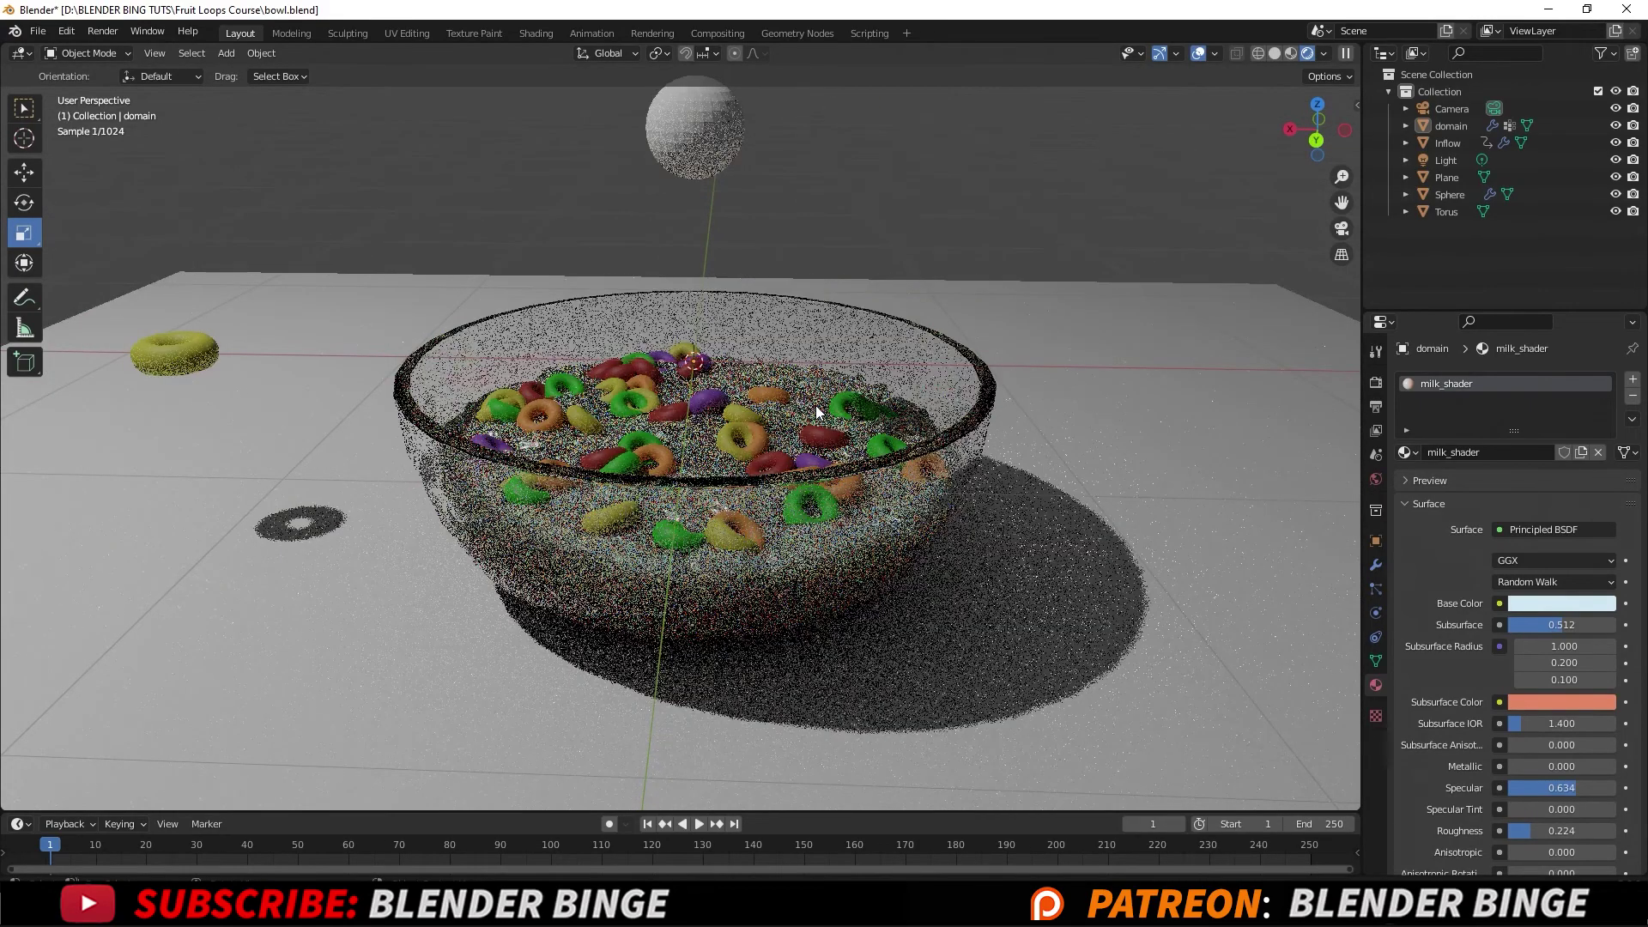
pyautogui.keyDown('shift'); pyautogui.moveTo(816, 412); pyautogui.dragTo(880, 337, button='middle'); pyautogui.keyUp('shift')
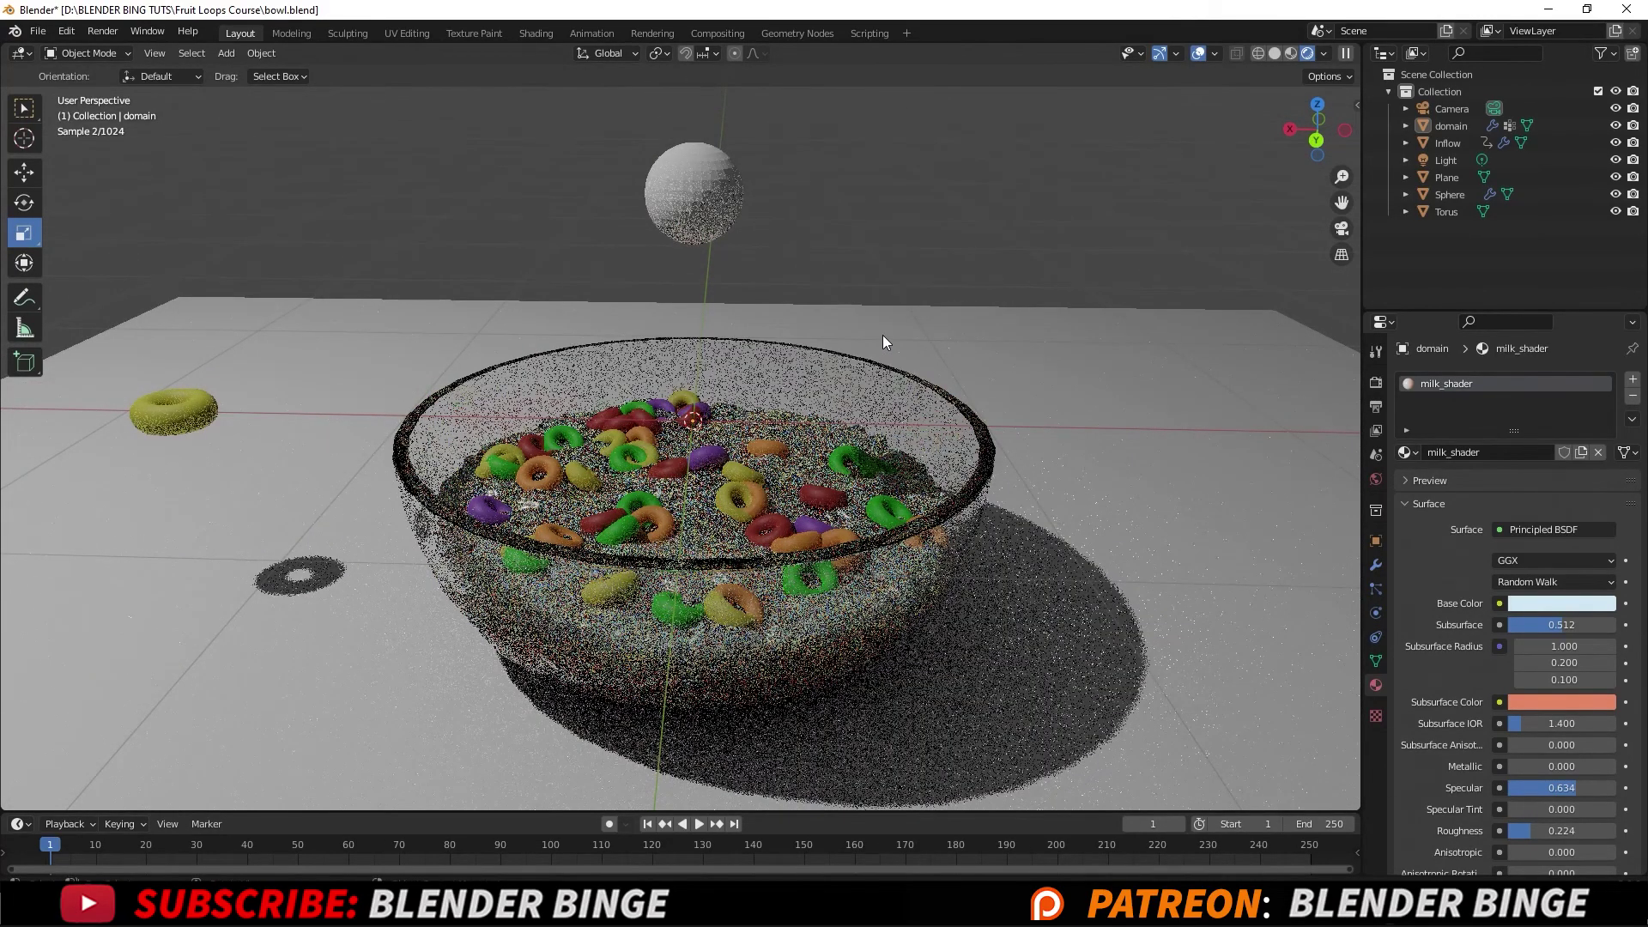
pyautogui.scroll(-3, 884, 341)
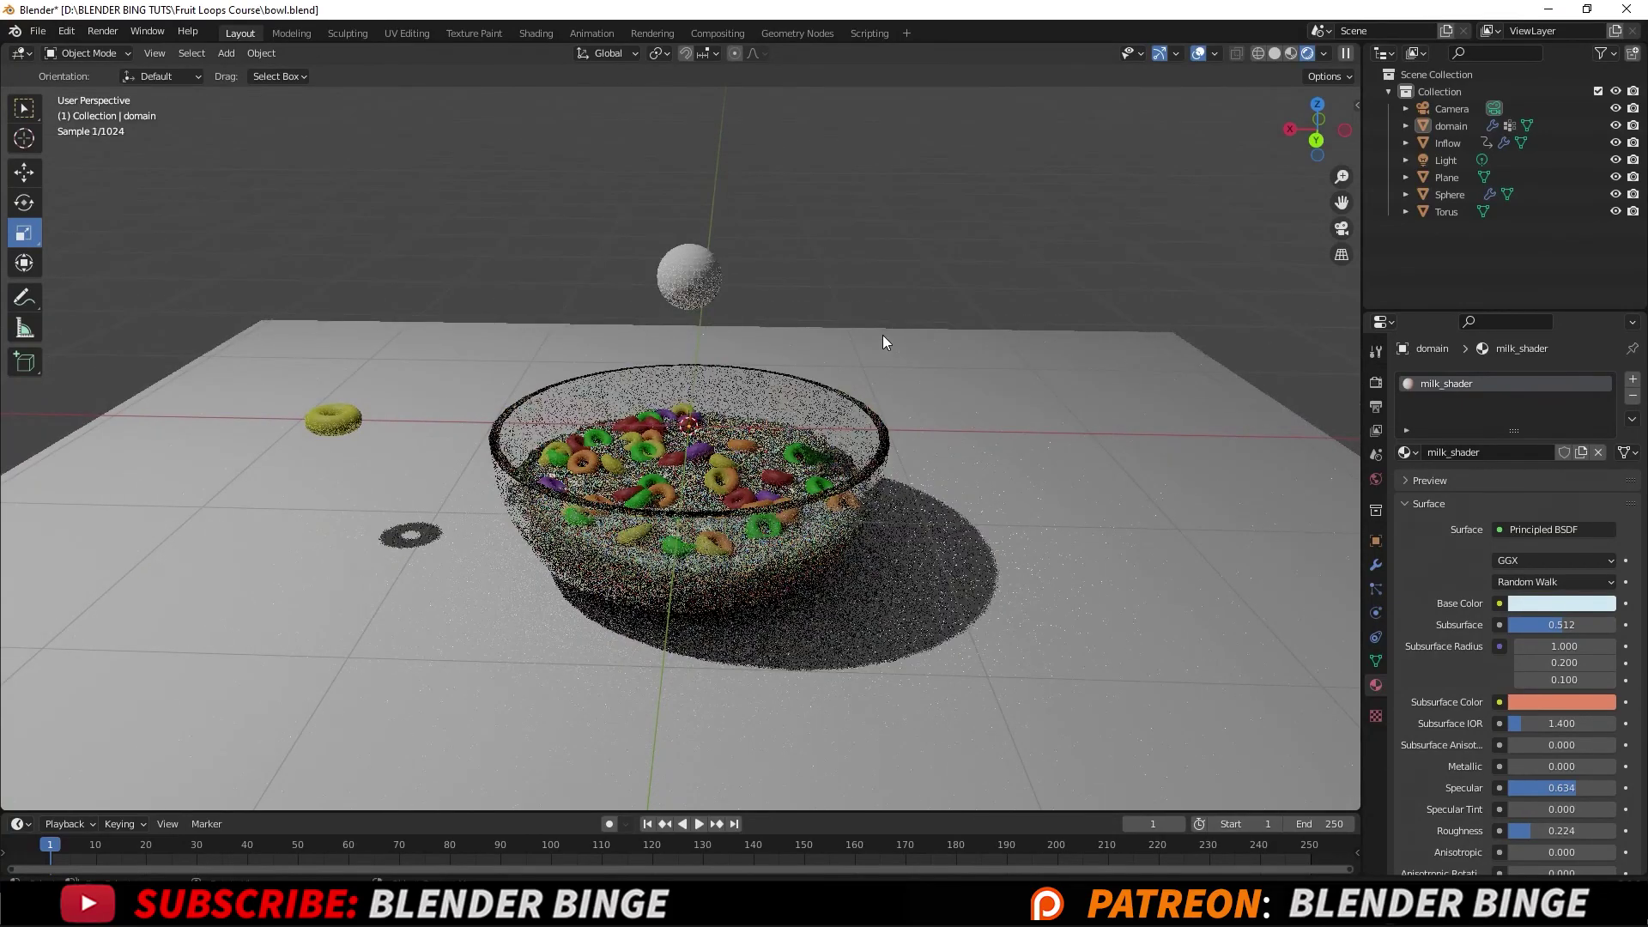